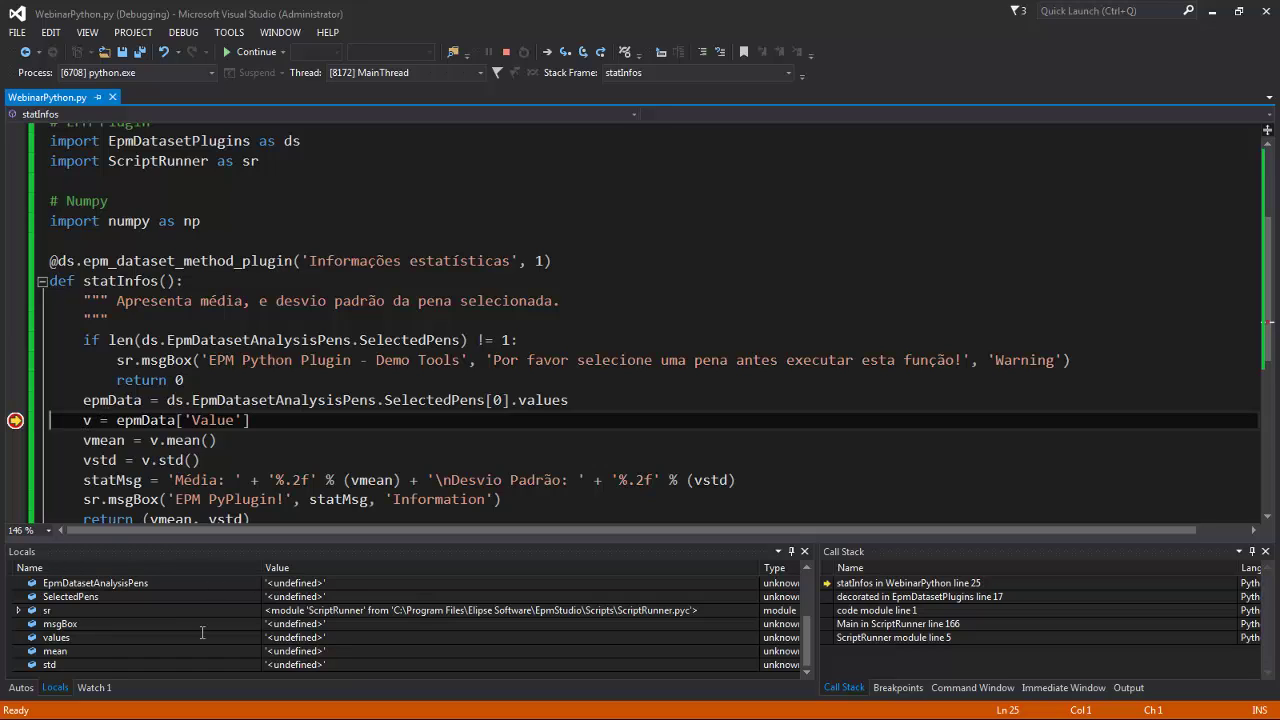
Step over the v assignment in statInfos, enlarge the Locals pane and inspect the epmData and v arrays
left_click(208, 405)
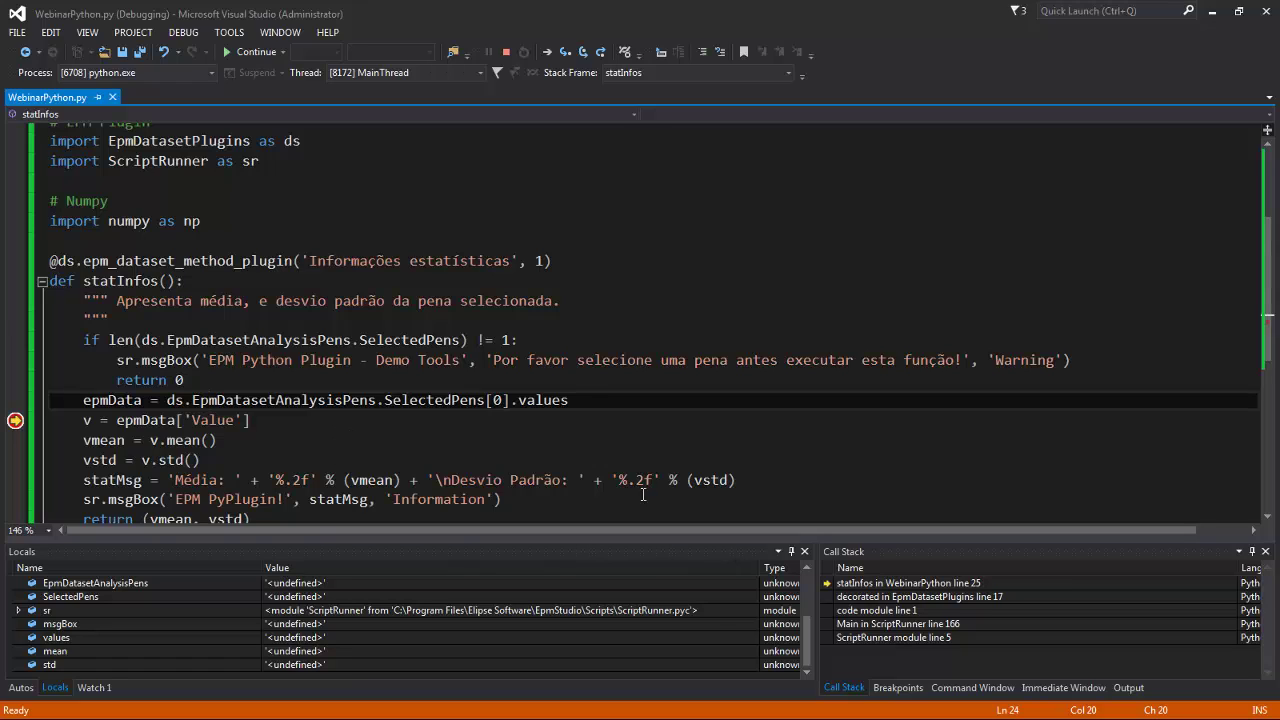
key("F10")
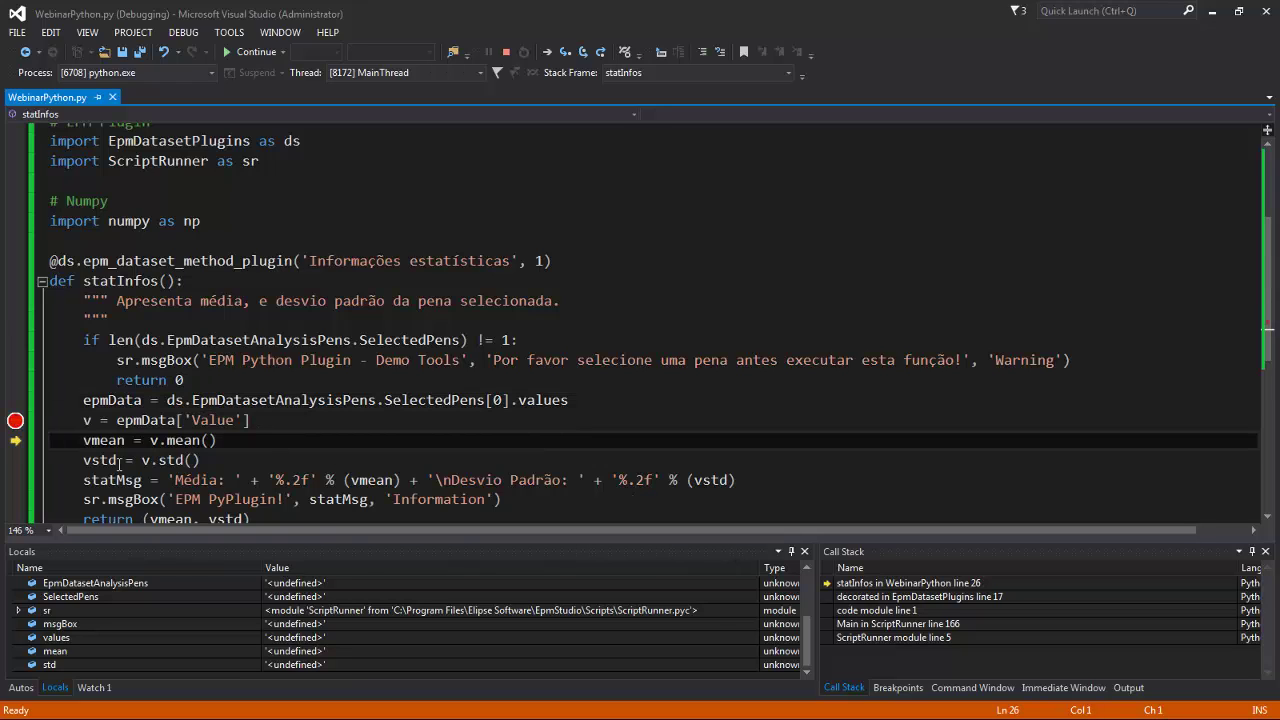
left_click_drag(797, 540, 797, 505)
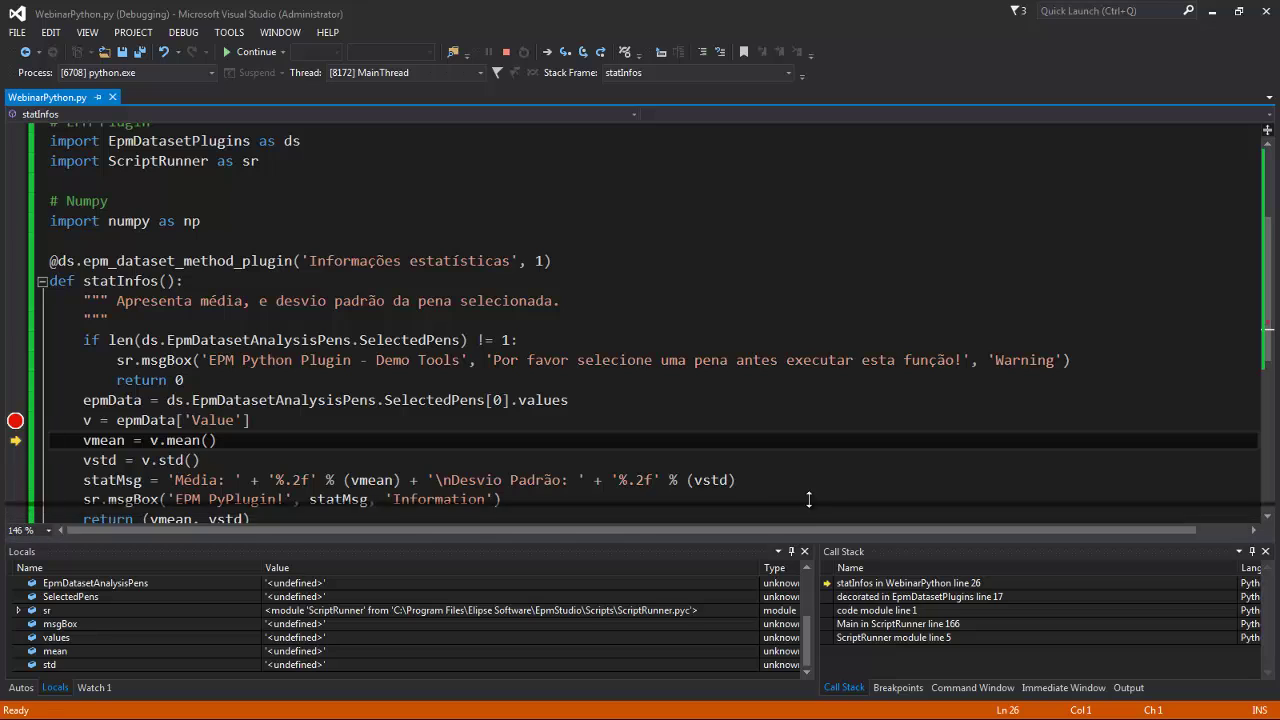
scroll(112, 568, "up", 1)
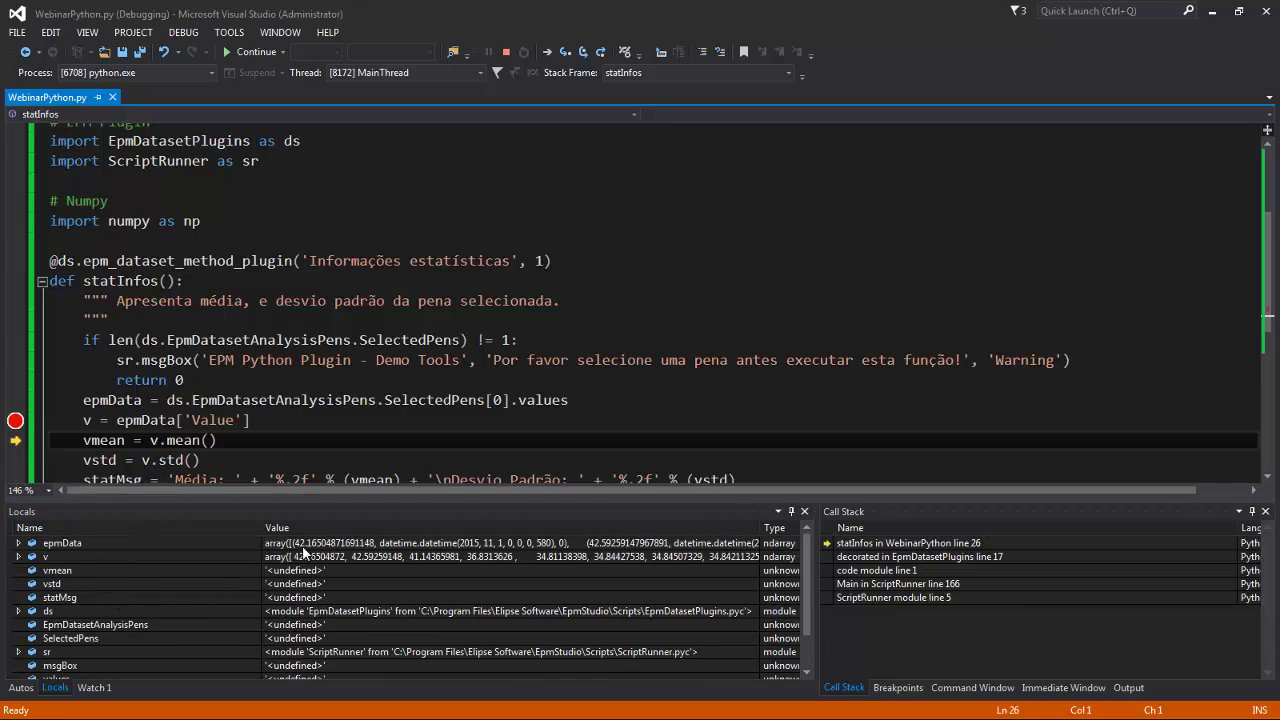
mouse_move(309, 547)
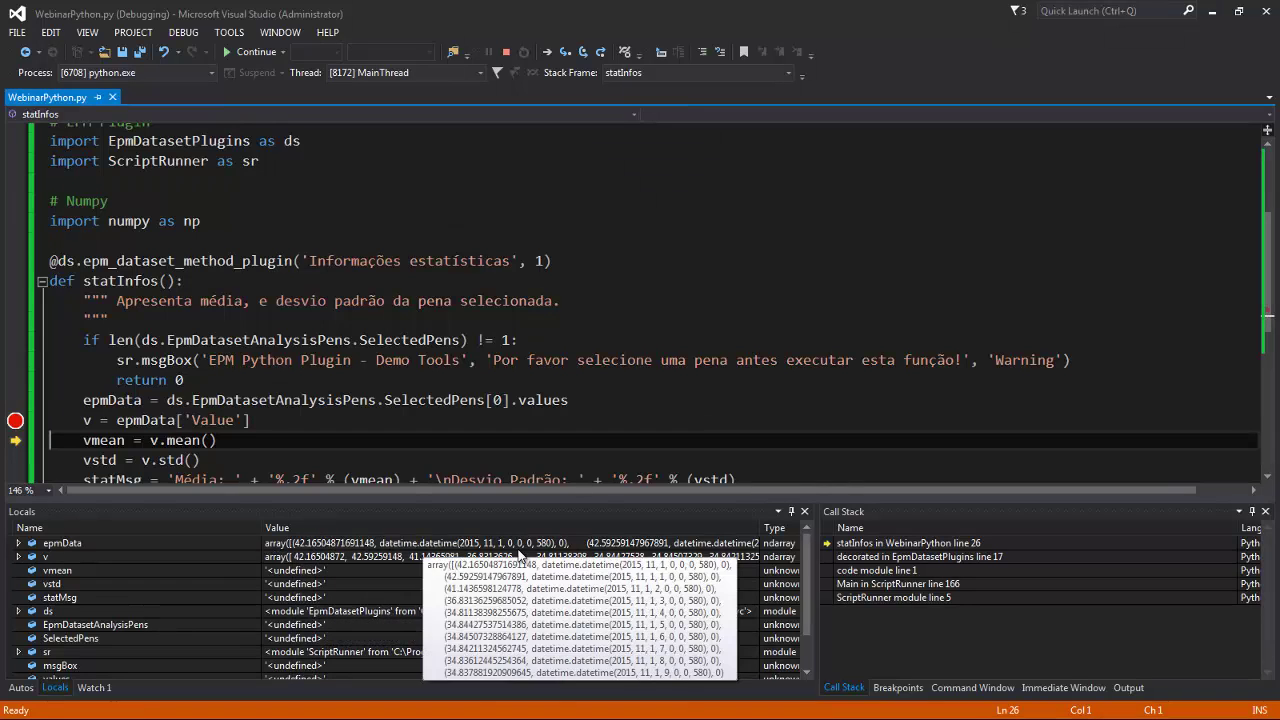
left_click(80, 556)
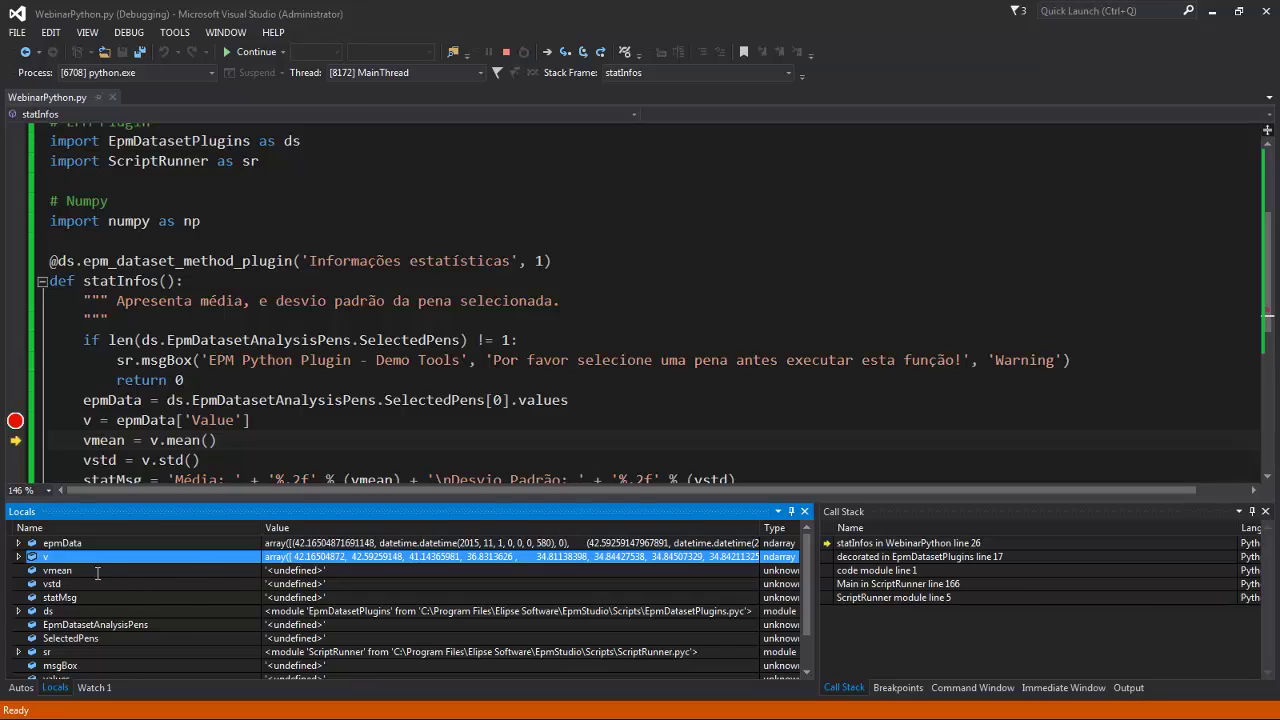
Step over the vmean and vstd calculations in the statInfos function
left_click(292, 442)
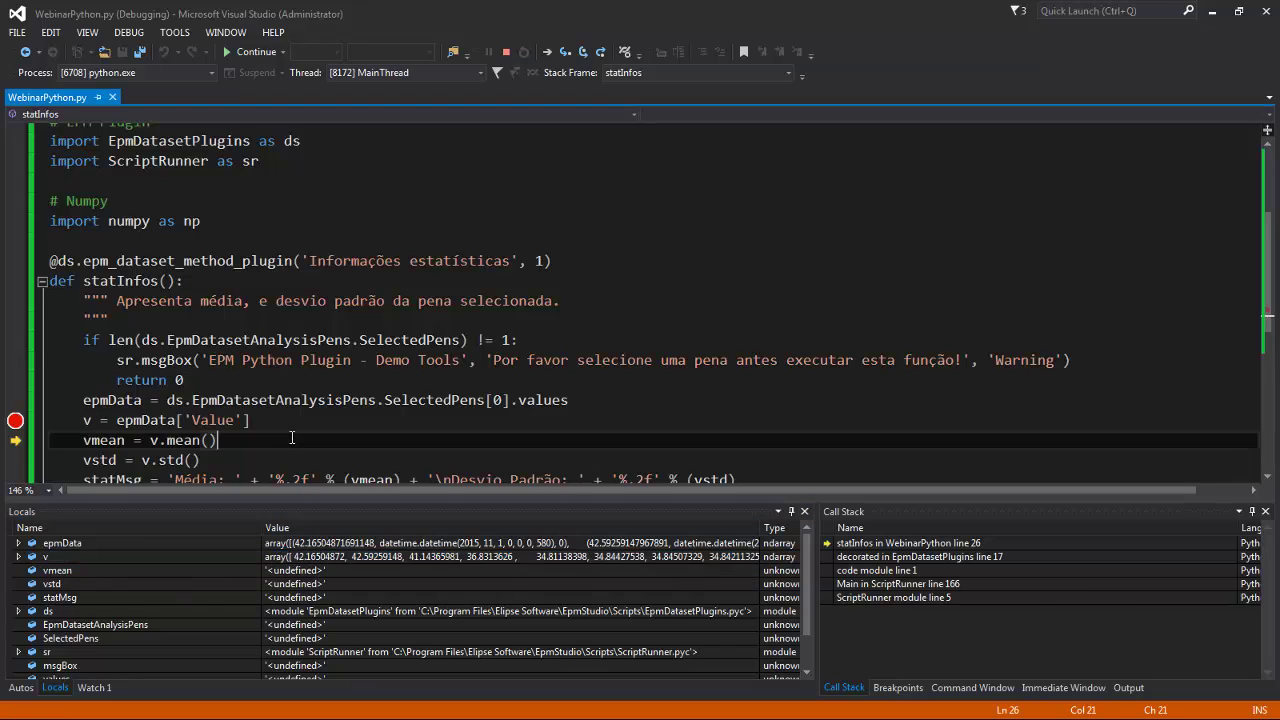
key("F10")
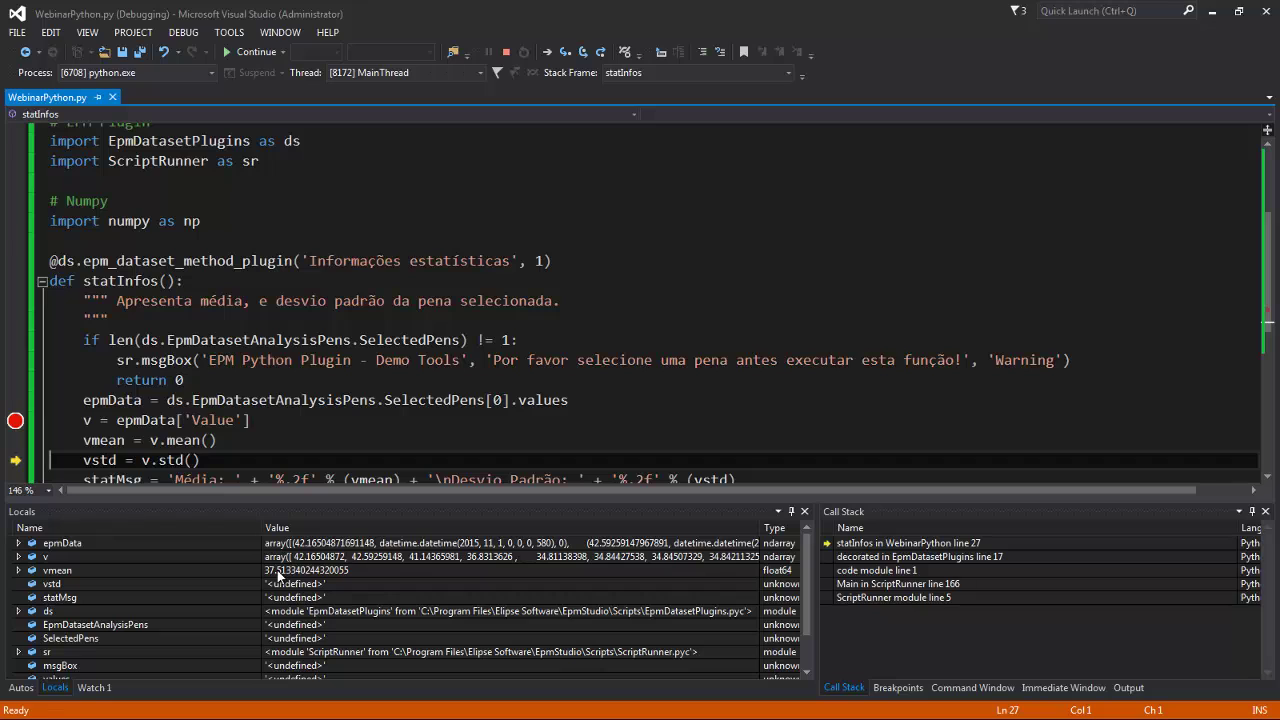
left_click(260, 451)
key("F10")
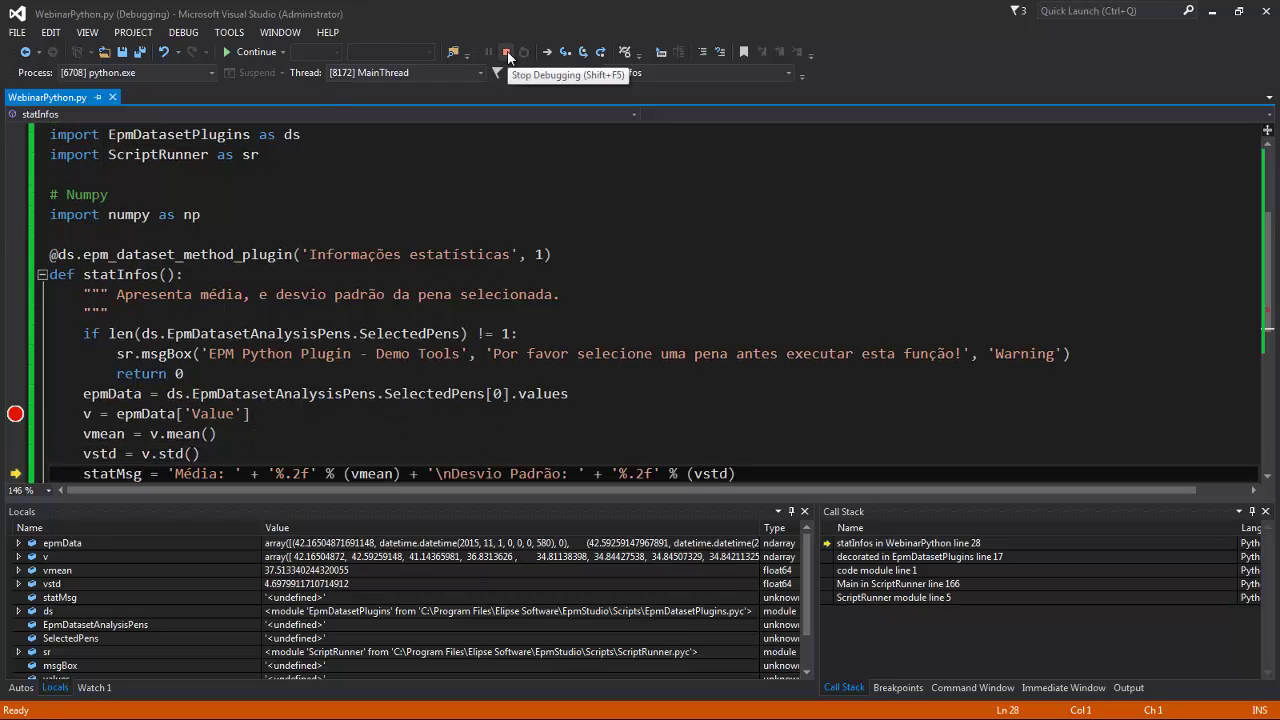
Stop debugging and dismiss the plugin's statistics message
left_click(507, 52)
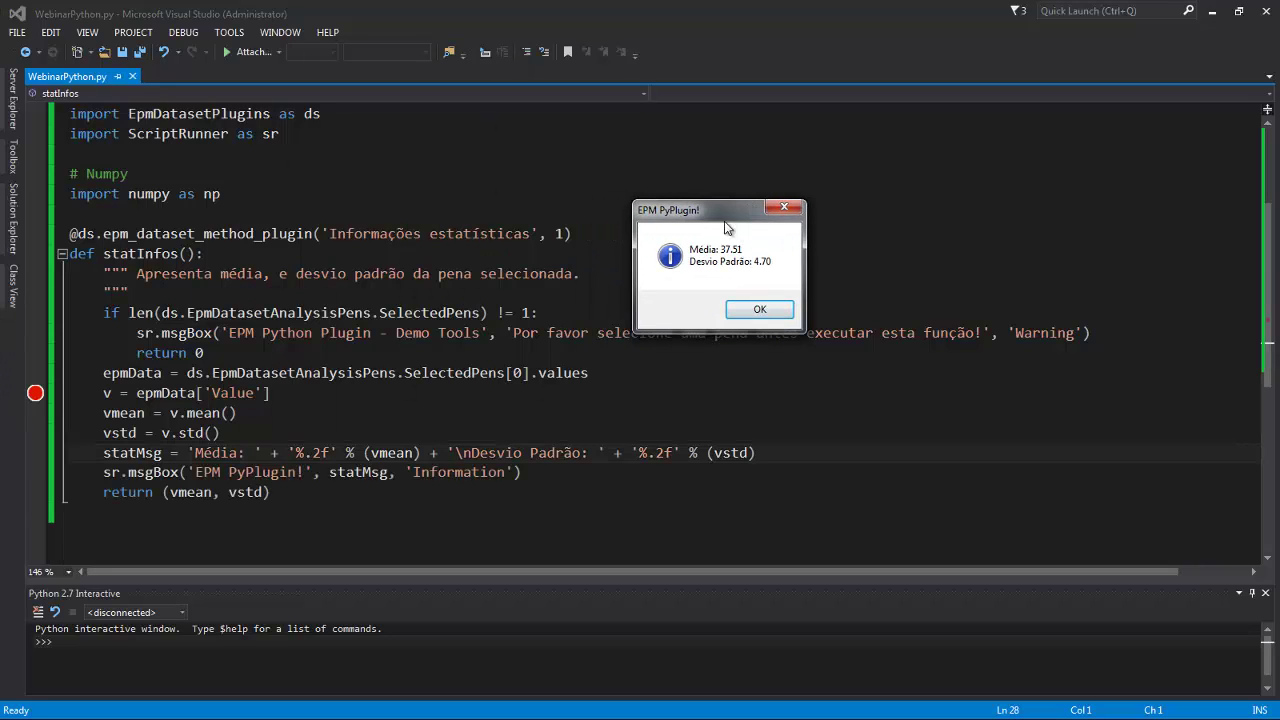
left_click(763, 311)
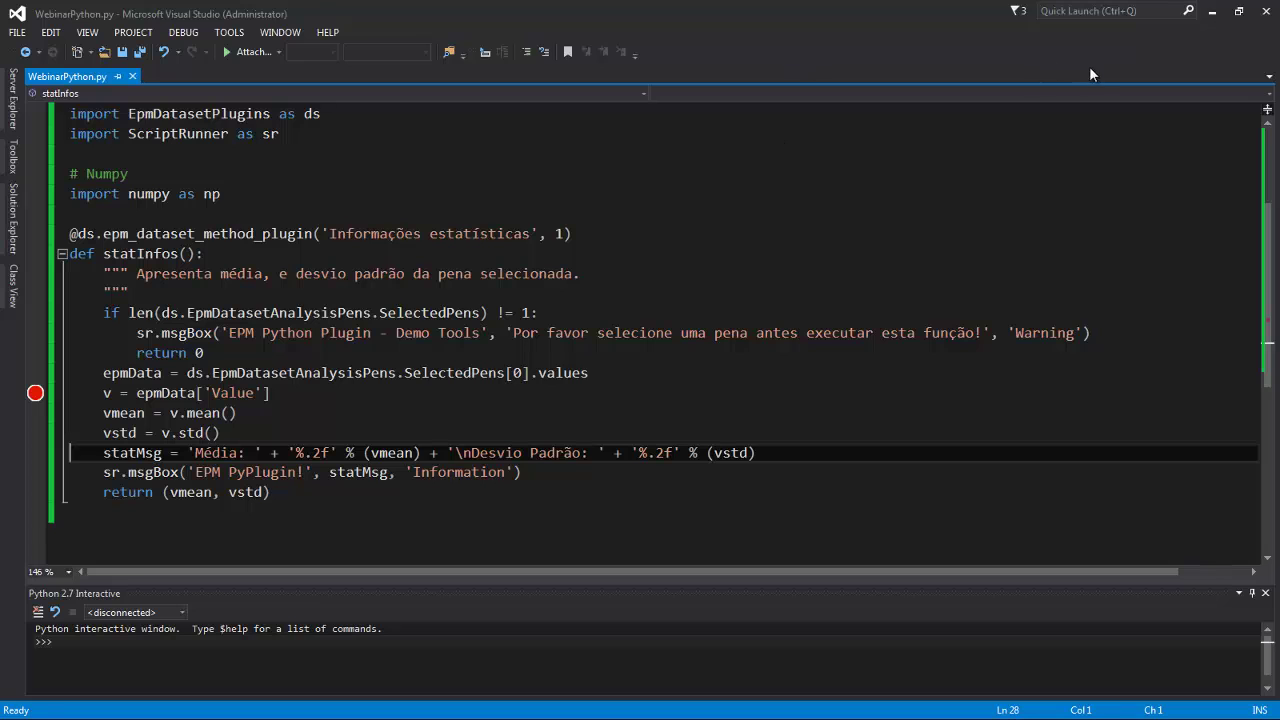
Switch to EPM Studio and close the MSP_FuzzyMemCpu dataset analysis without saving its changes
left_click(1211, 11)
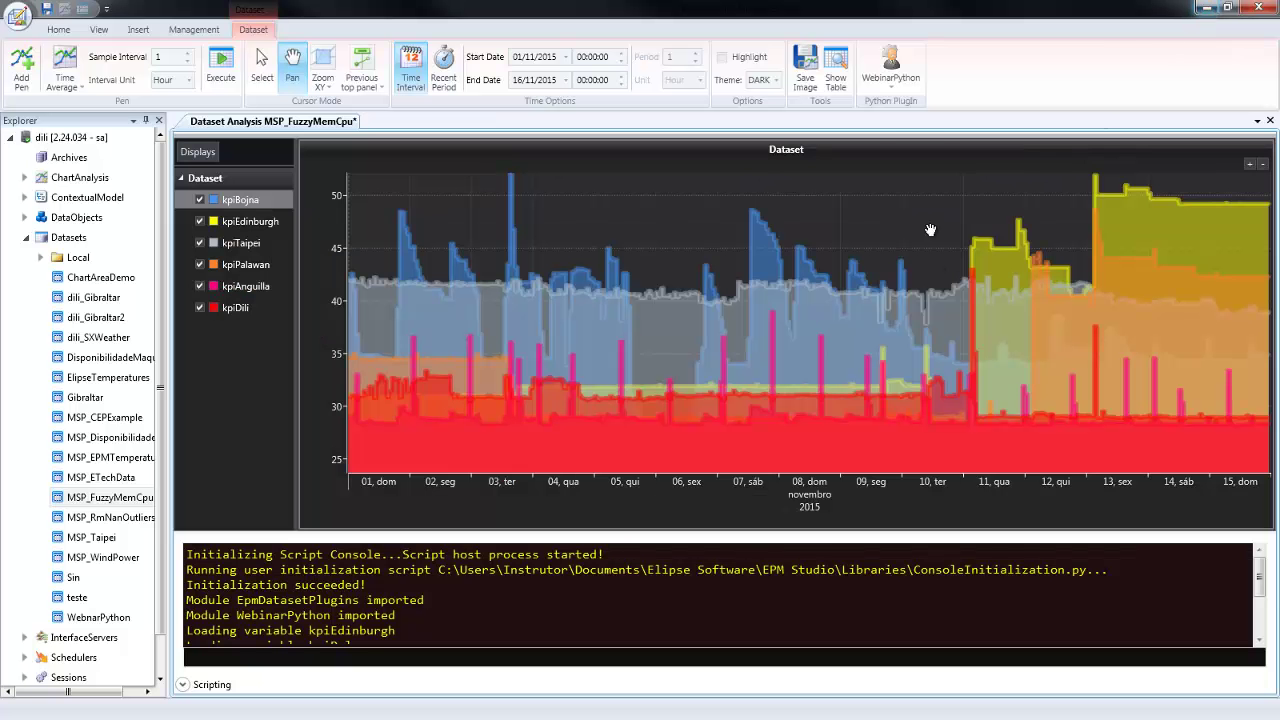
middle_click(321, 122)
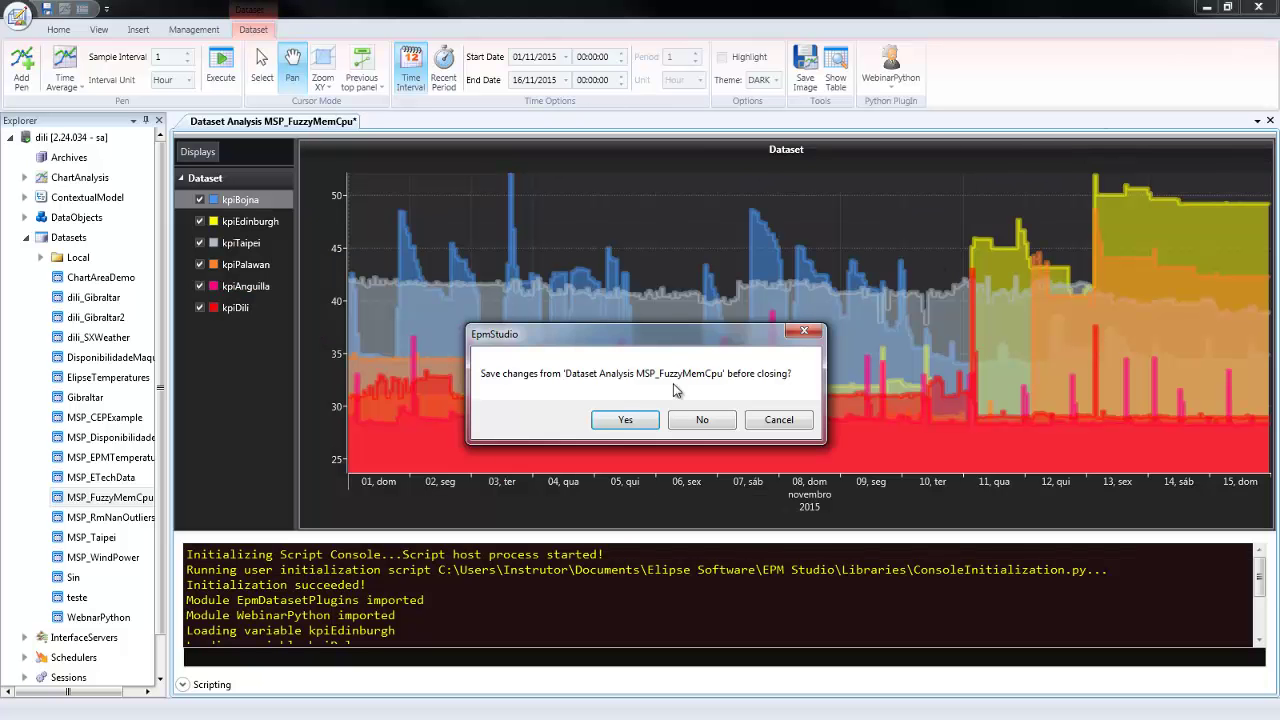
left_click(701, 421)
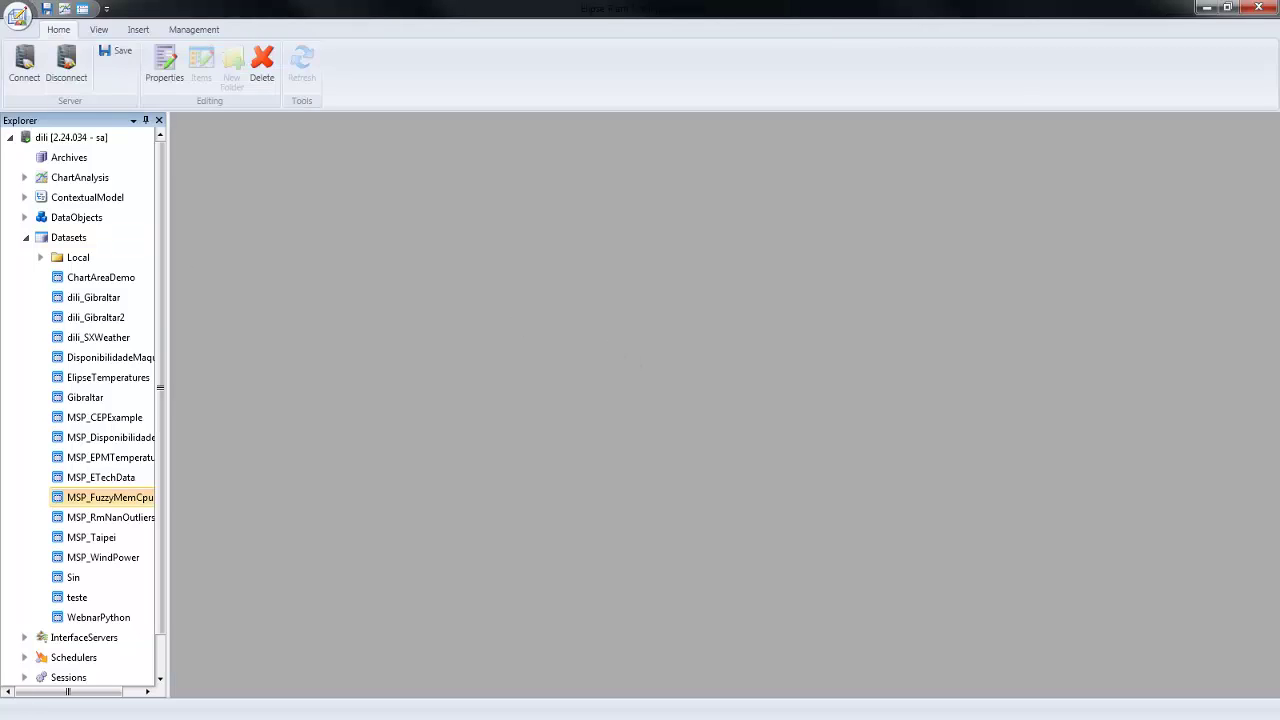
left_click(1258, 7)
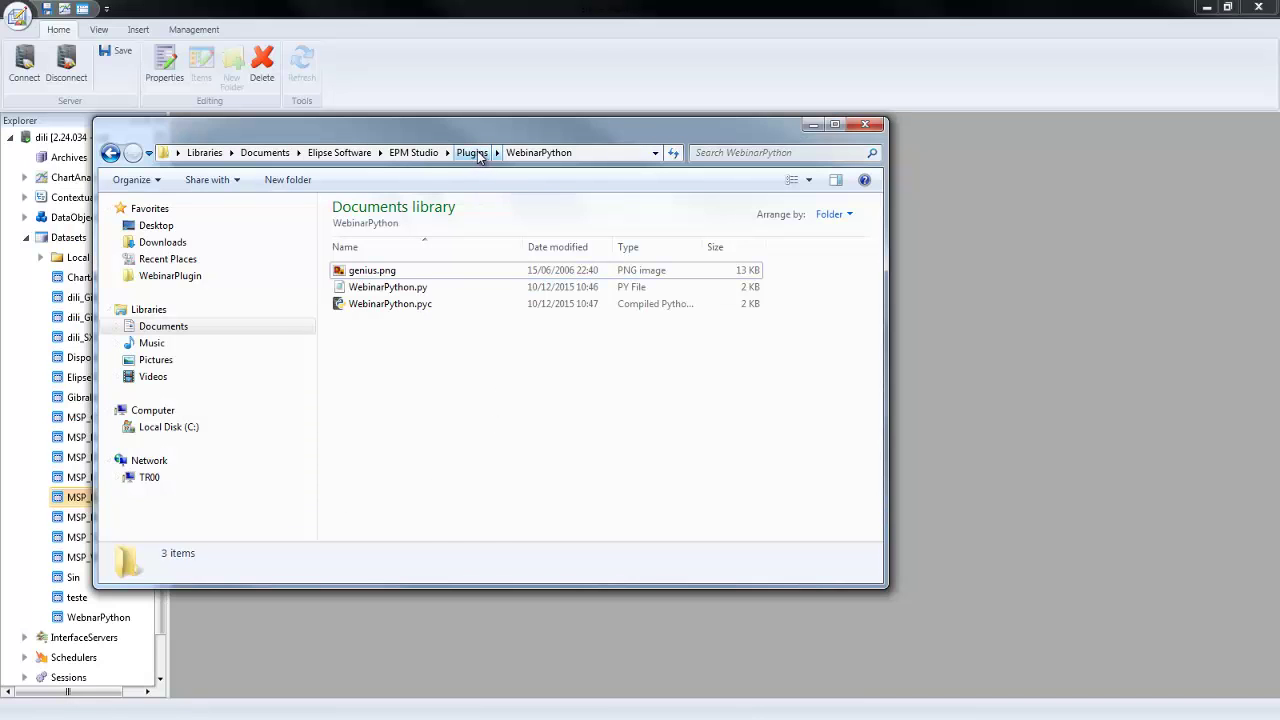
Switch to Windows Explorer and view the Plugins folder and its parent EPM Studio folder
left_click(473, 152)
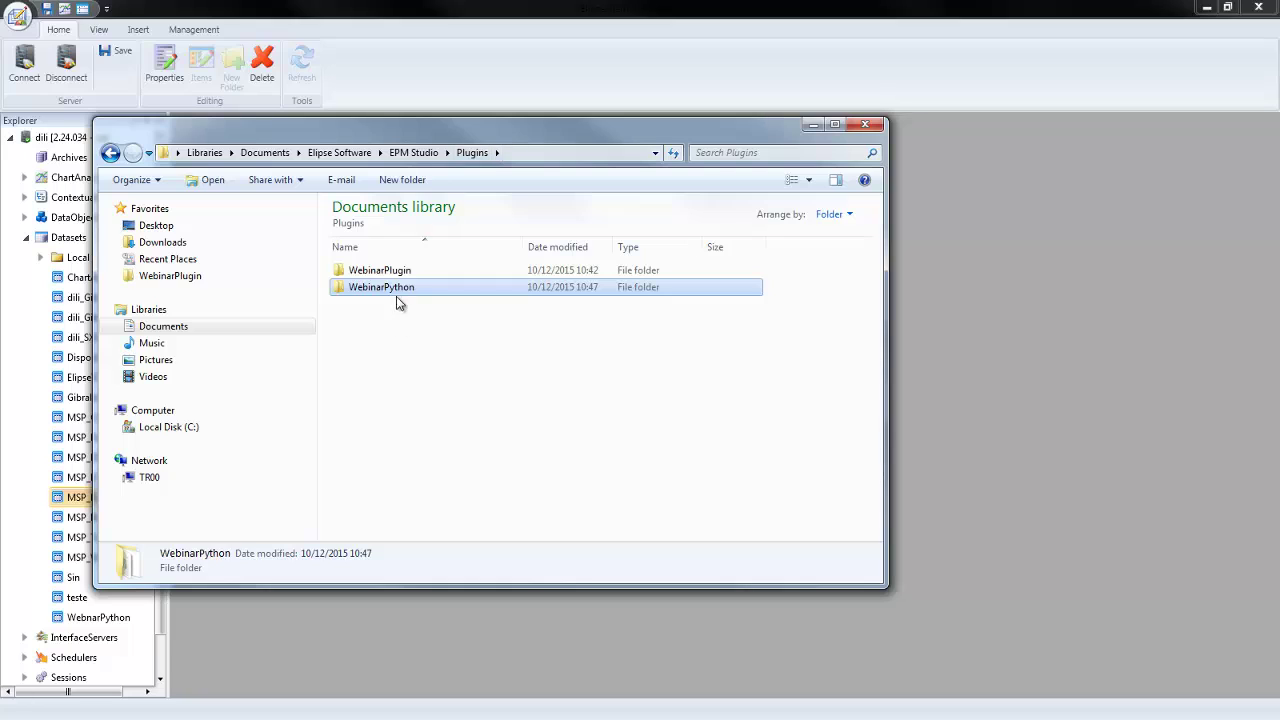
left_click(416, 152)
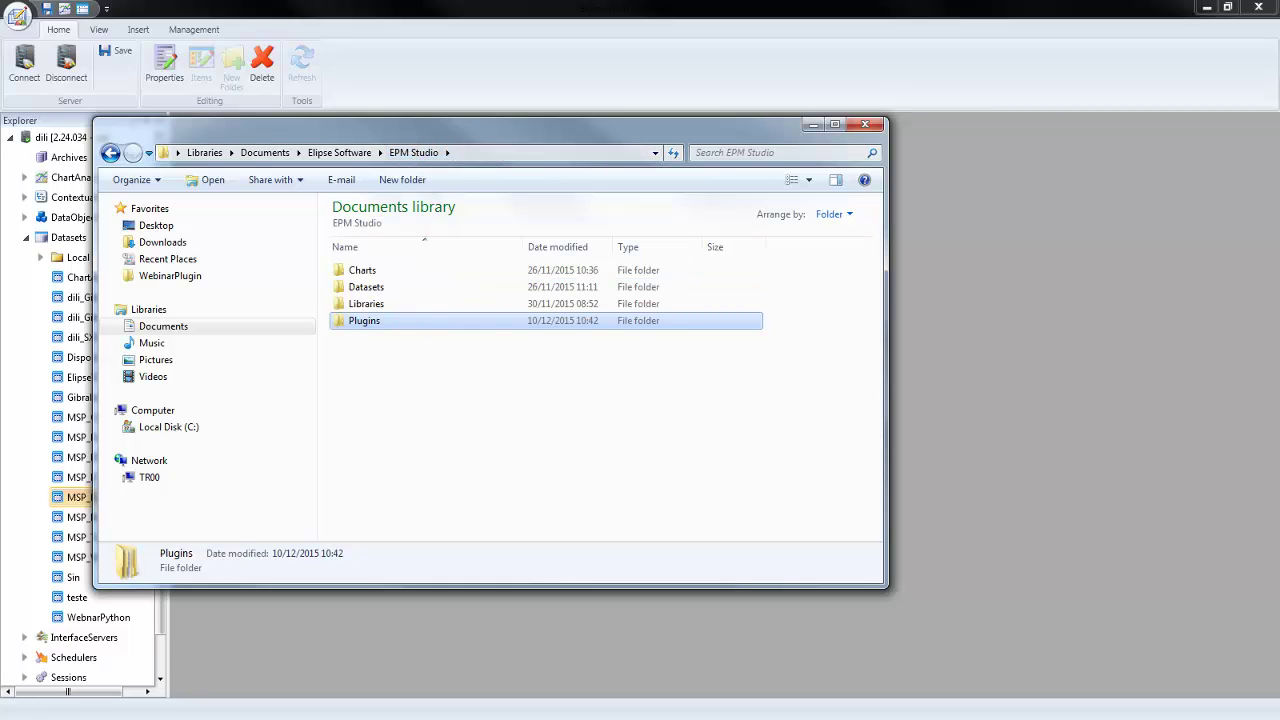
left_click(448, 400)
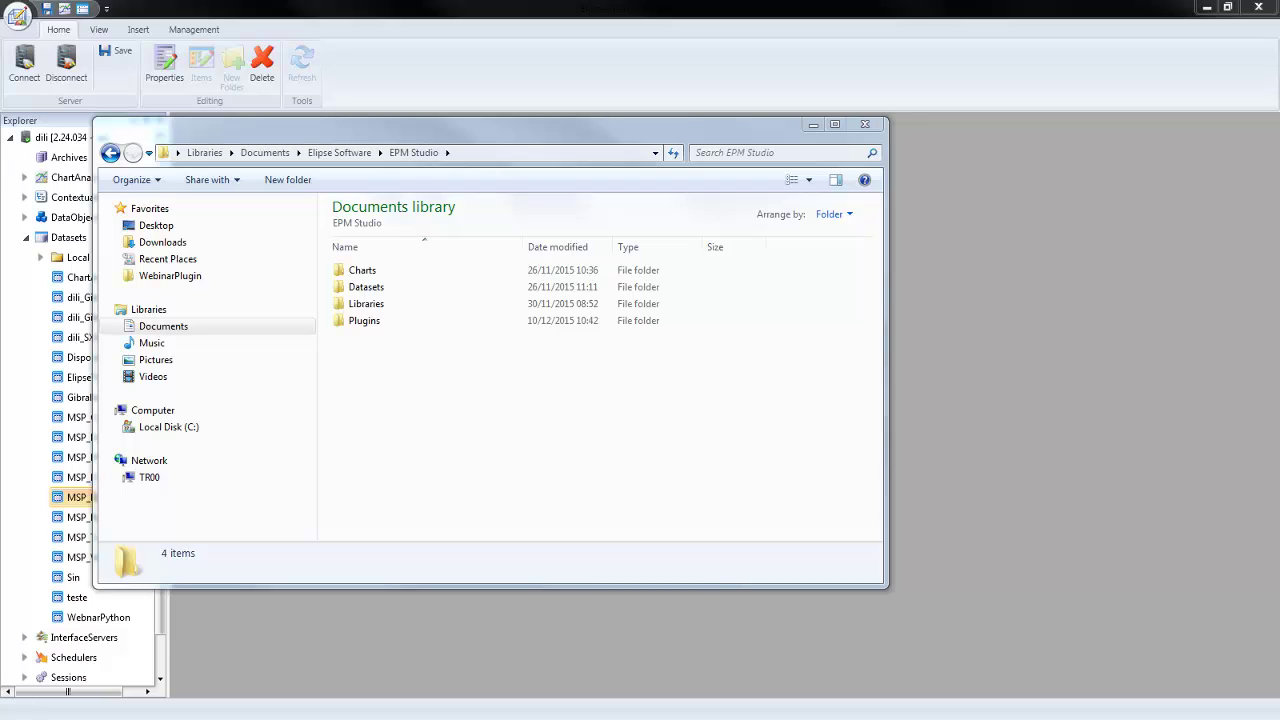
left_click(451, 477)
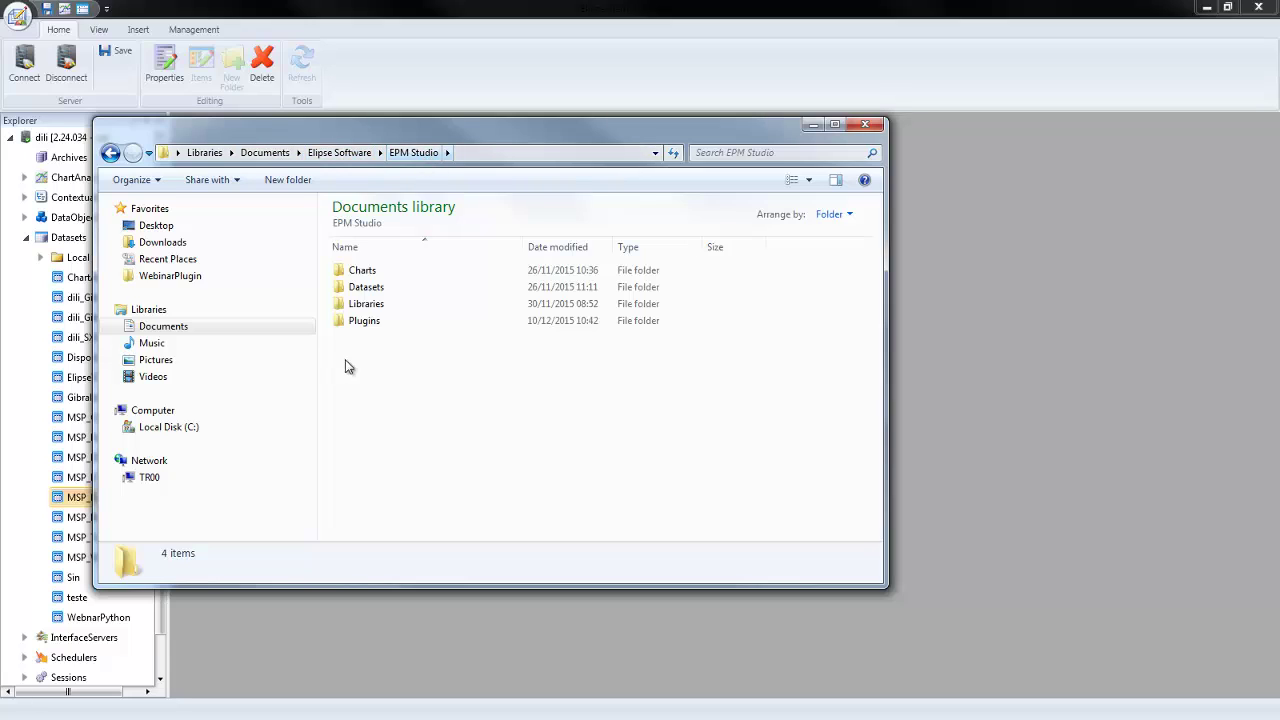
Permanently delete the WebinarPlugin and WebinarPython folders in the Plugins folder, skipping the file that is in use
double_click(364, 322)
key("ctrl+a")
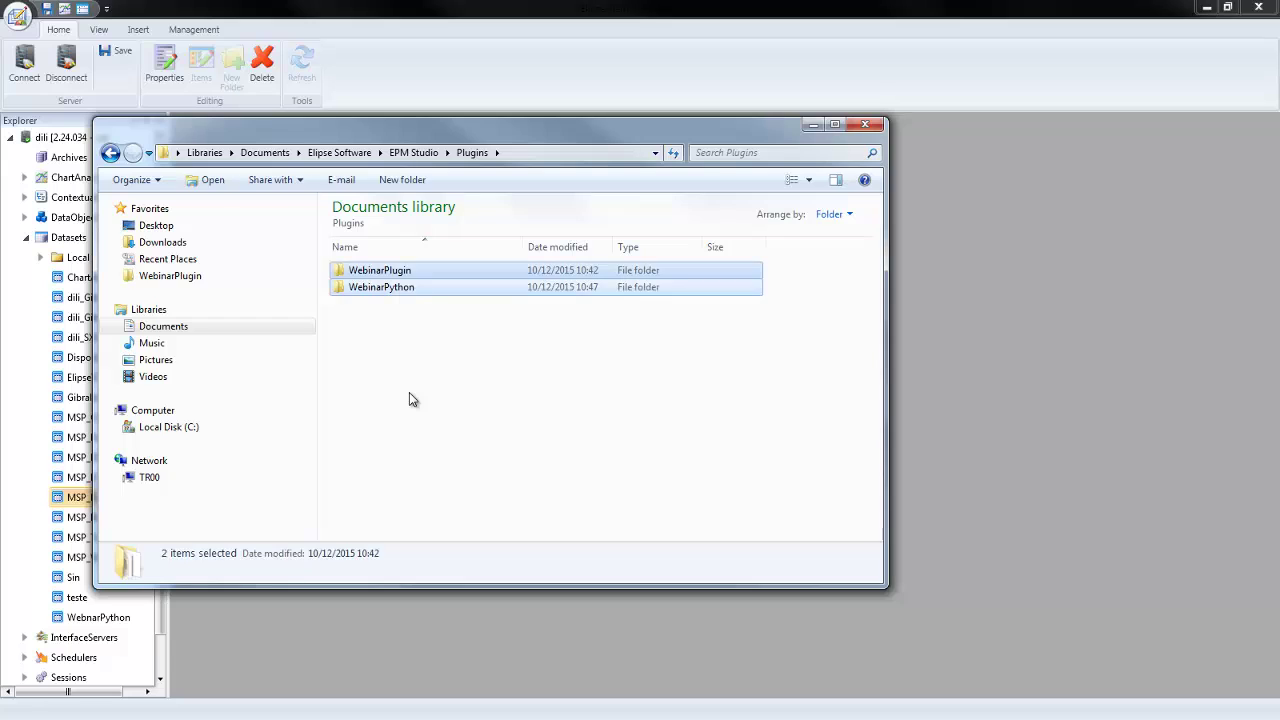
key("shift+Delete")
key("Return")
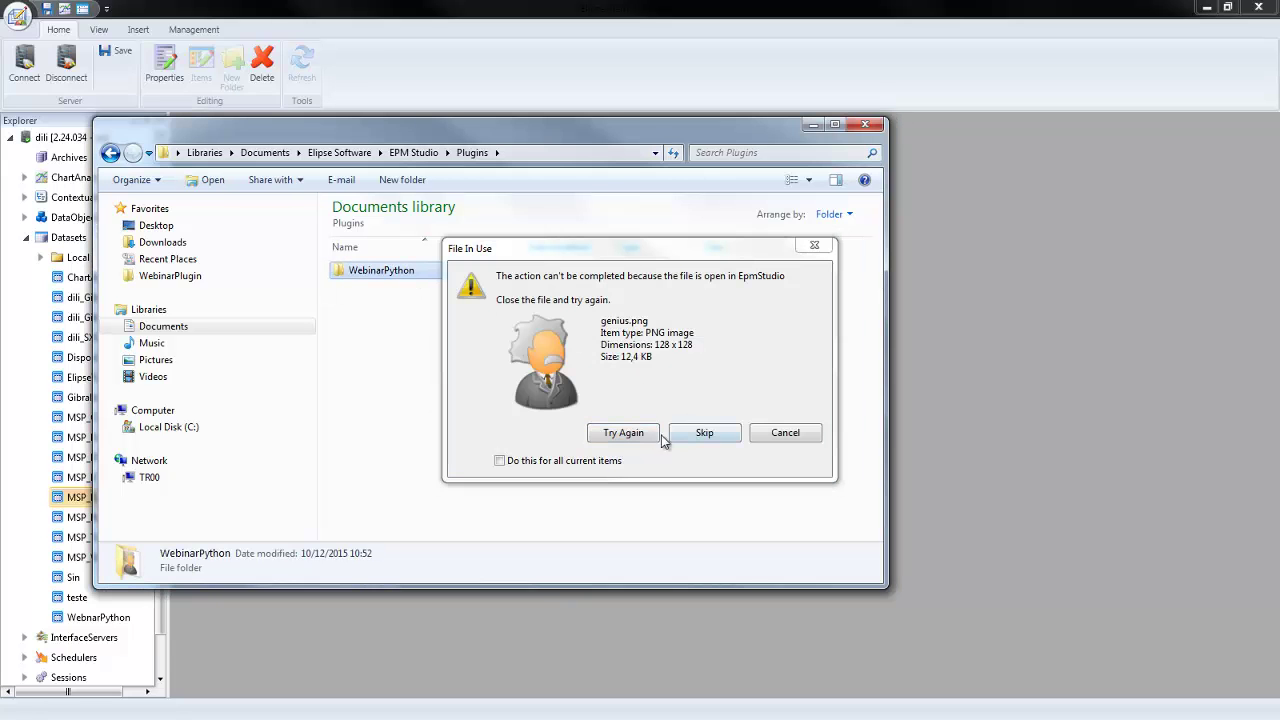
left_click(717, 441)
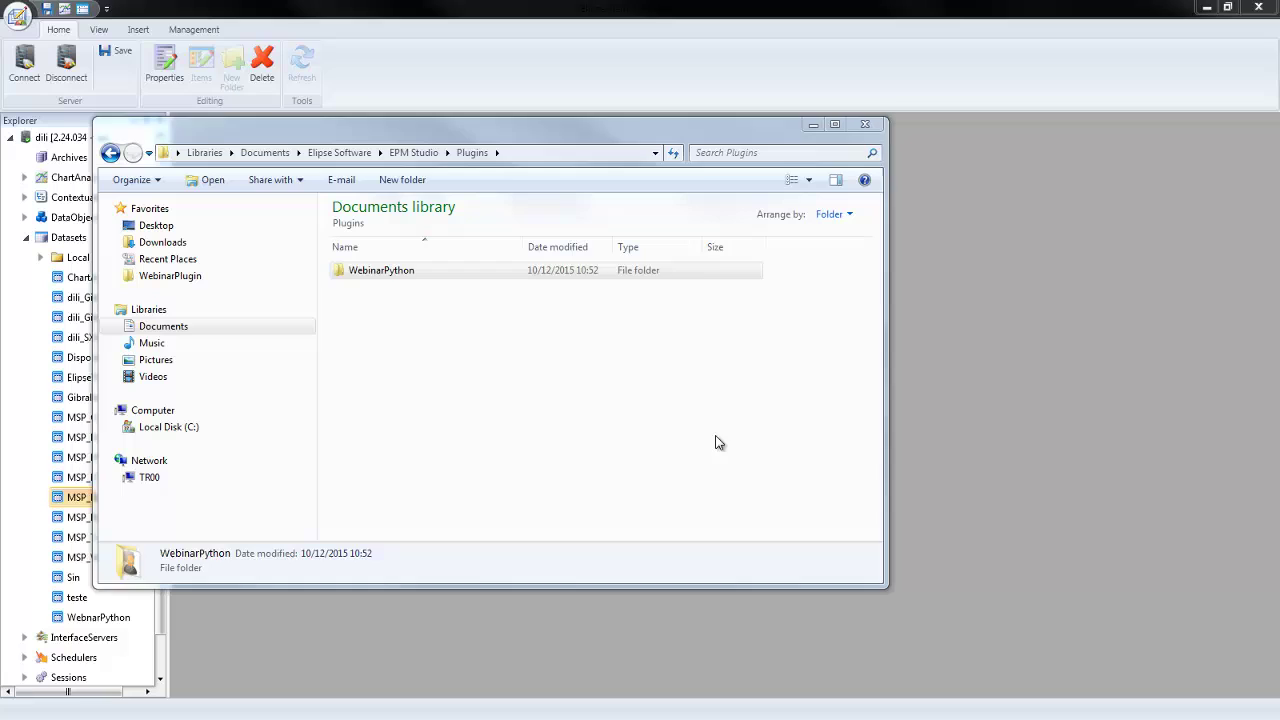
Reopen Documents > Elipse Software > EPM Studio > Plugins in a new Explorer window and paste the copied plugin folders
left_click(866, 124)
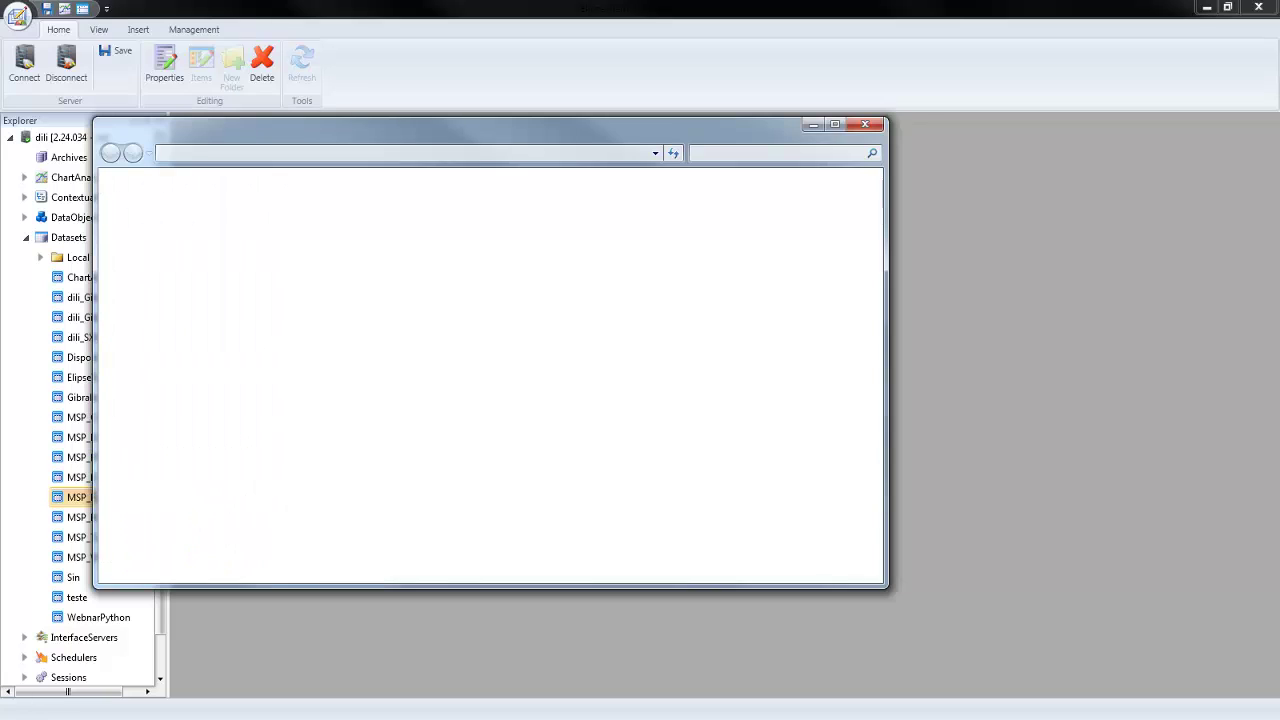
left_click(168, 330)
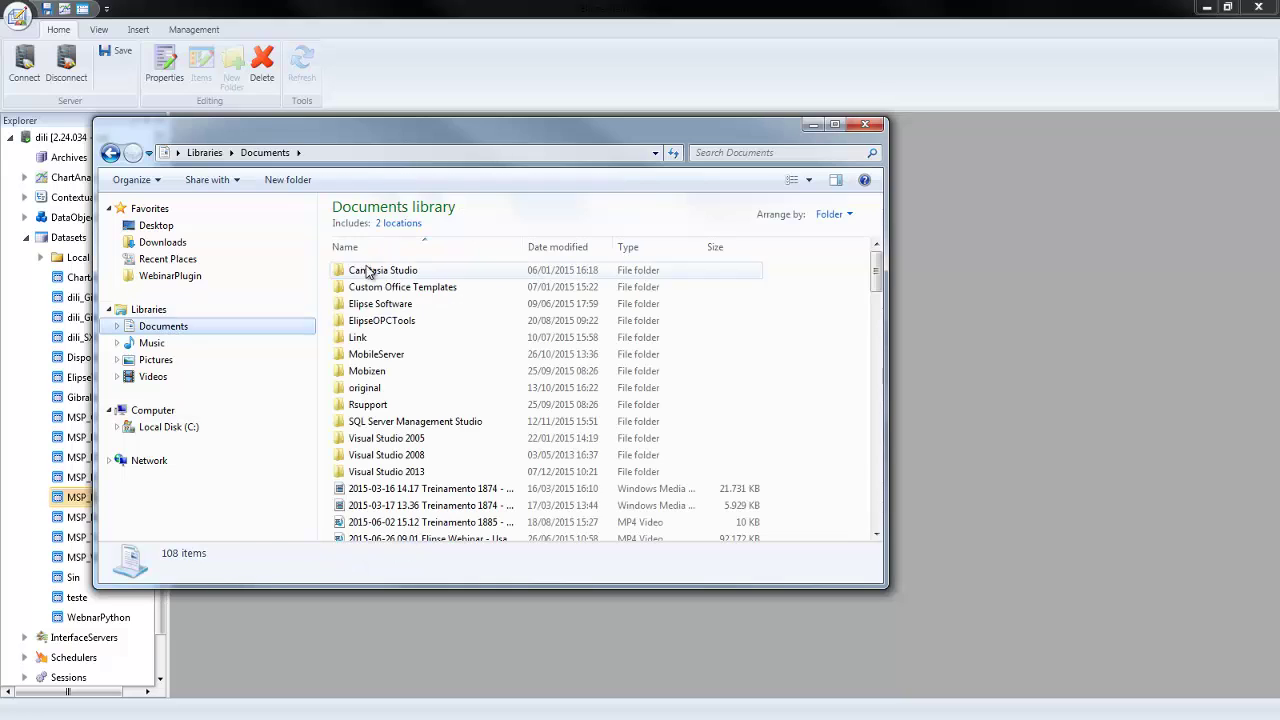
double_click(401, 304)
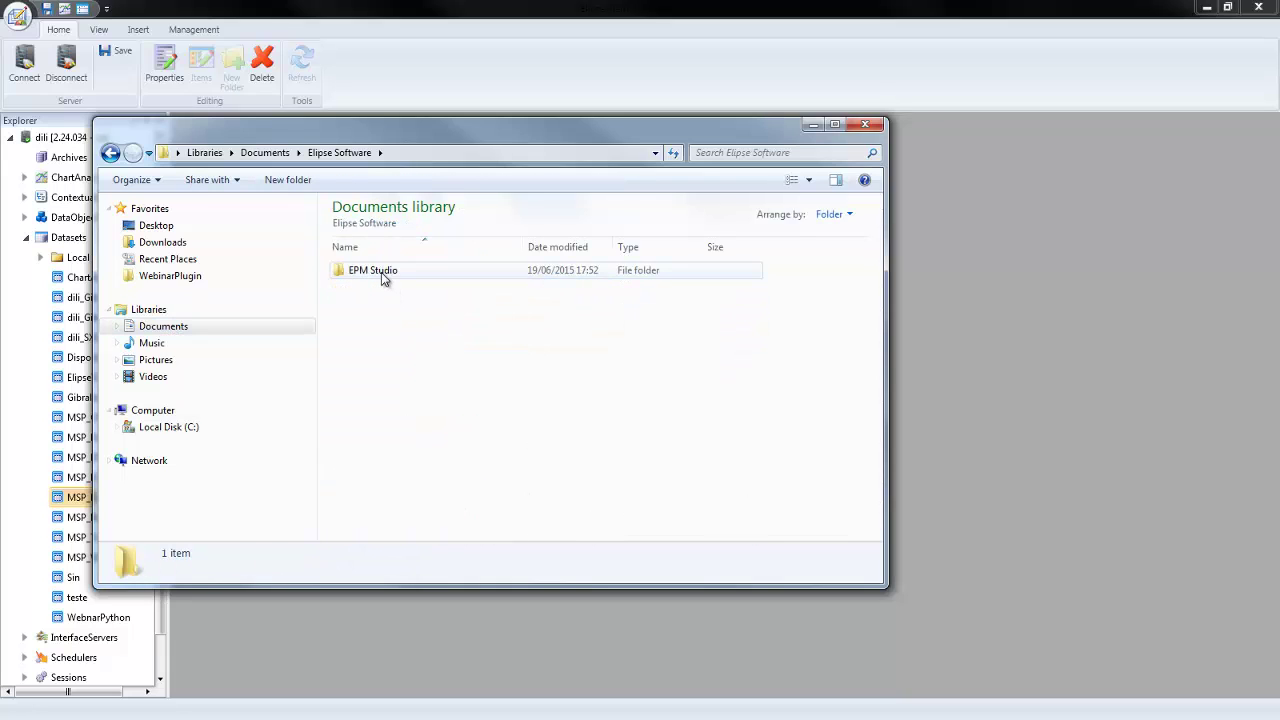
double_click(381, 272)
double_click(370, 322)
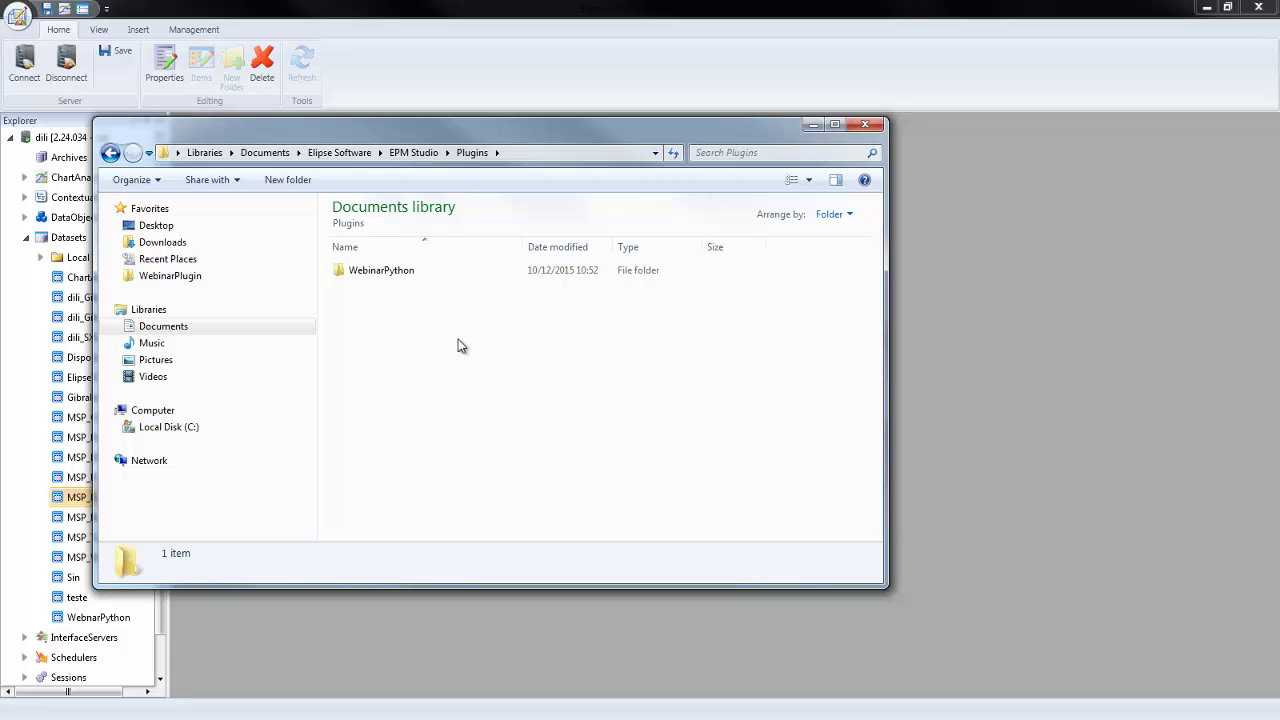
key("ctrl+v")
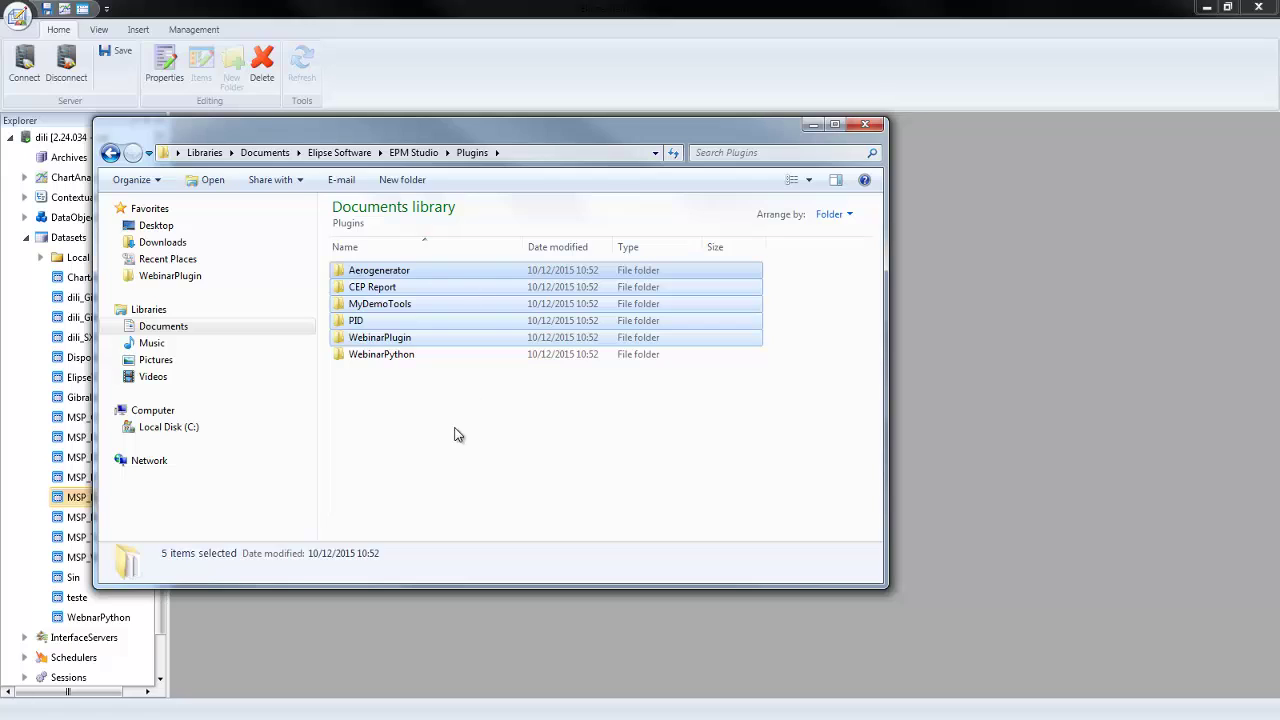
Look through the Aerogenerator, CEP Report, MyDemoTools, PID and WebinarPlugin folders, and open WebinarPlugin
left_click(392, 271)
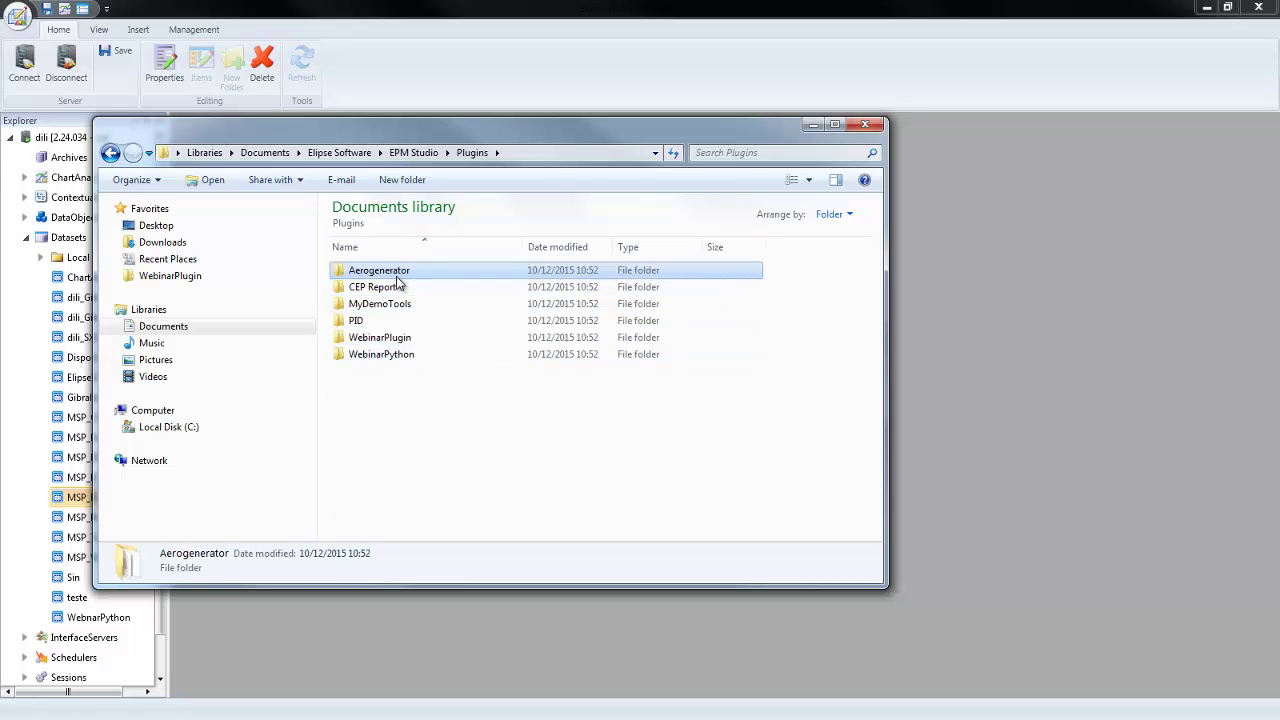
left_click(396, 287)
left_click(392, 305)
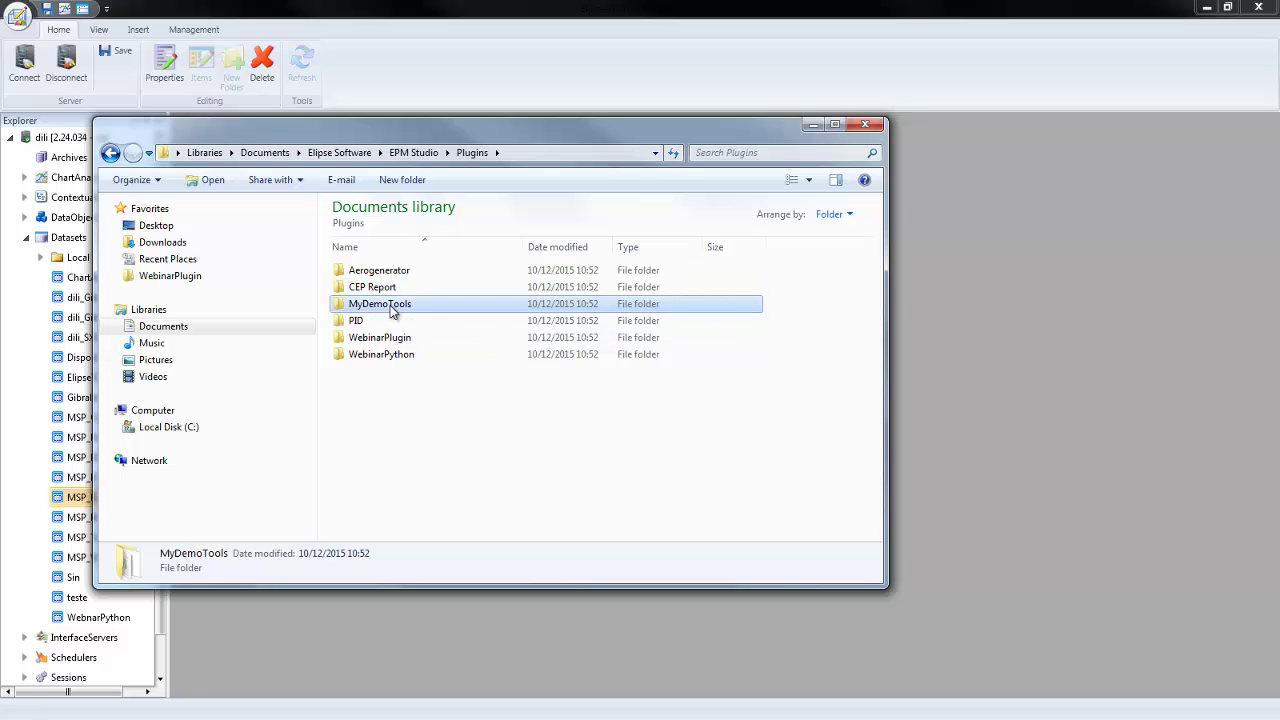
left_click(356, 321)
left_click(379, 339)
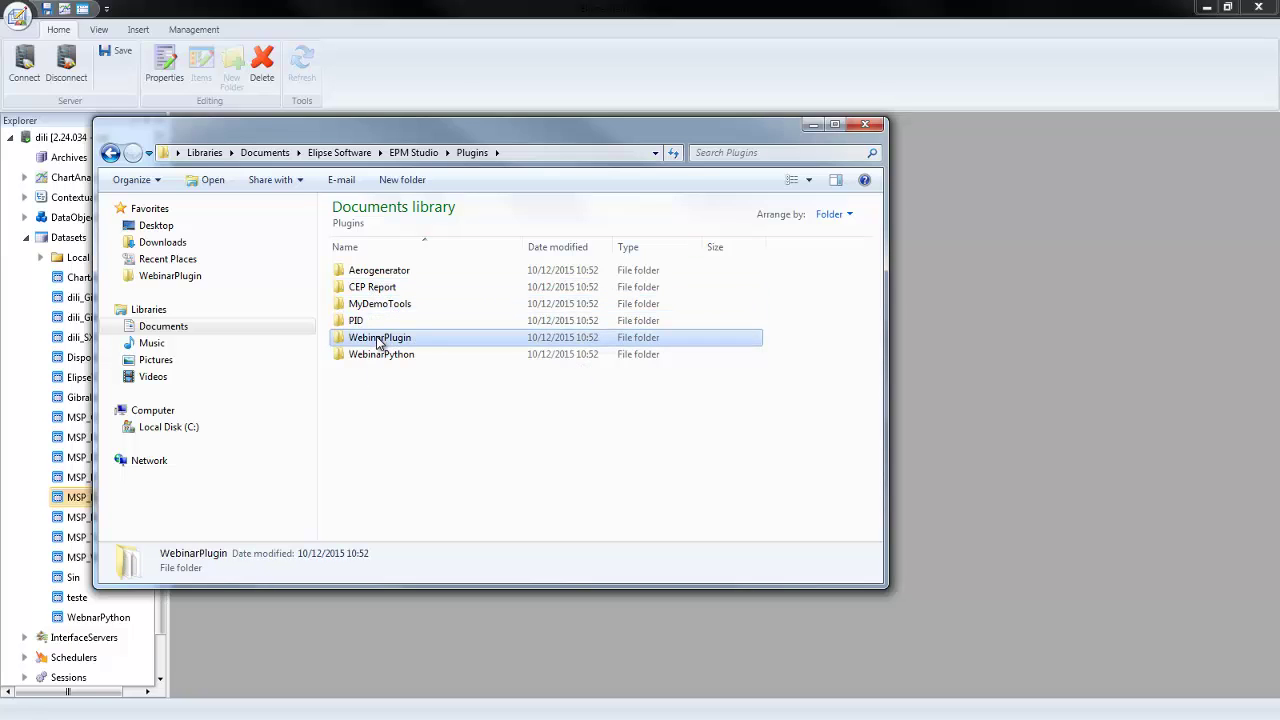
double_click(379, 341)
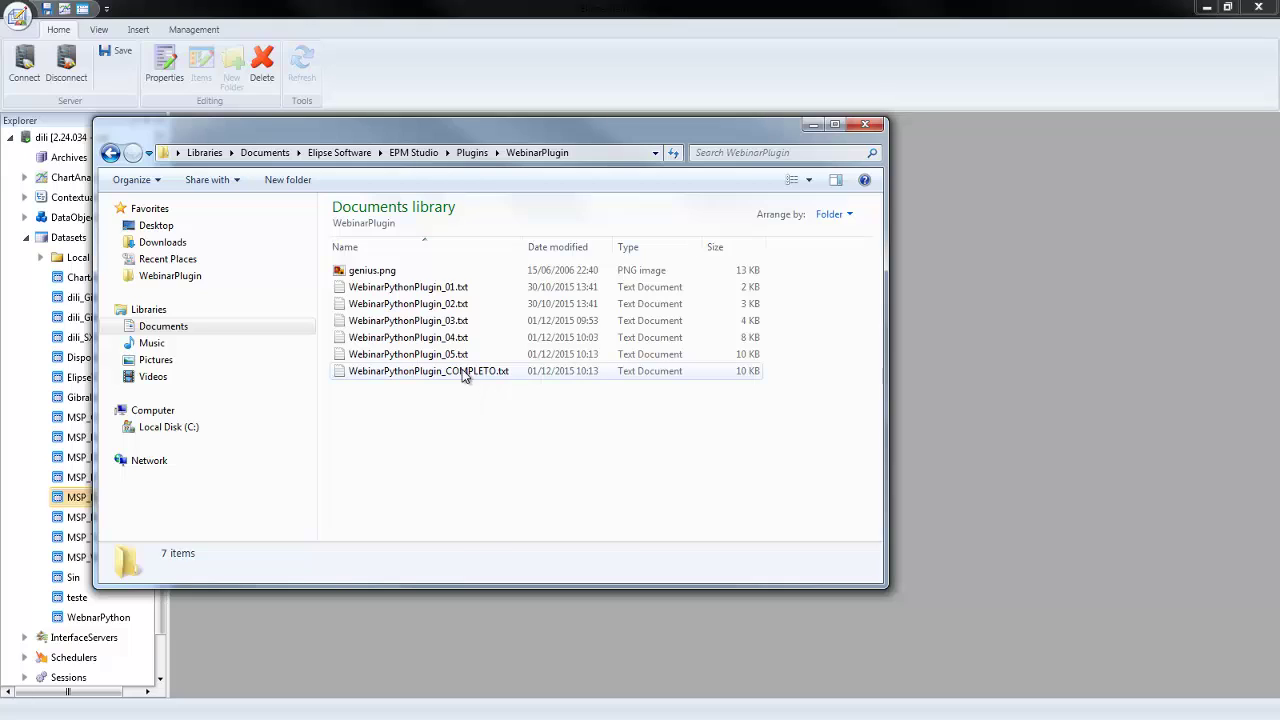
Rename WebinarPythonPlugin_COMPLETO.txt to WebinarPythonPlugin_COMPLETO.py and minimize the folder window
left_click(462, 371)
key("F2")
key("End")
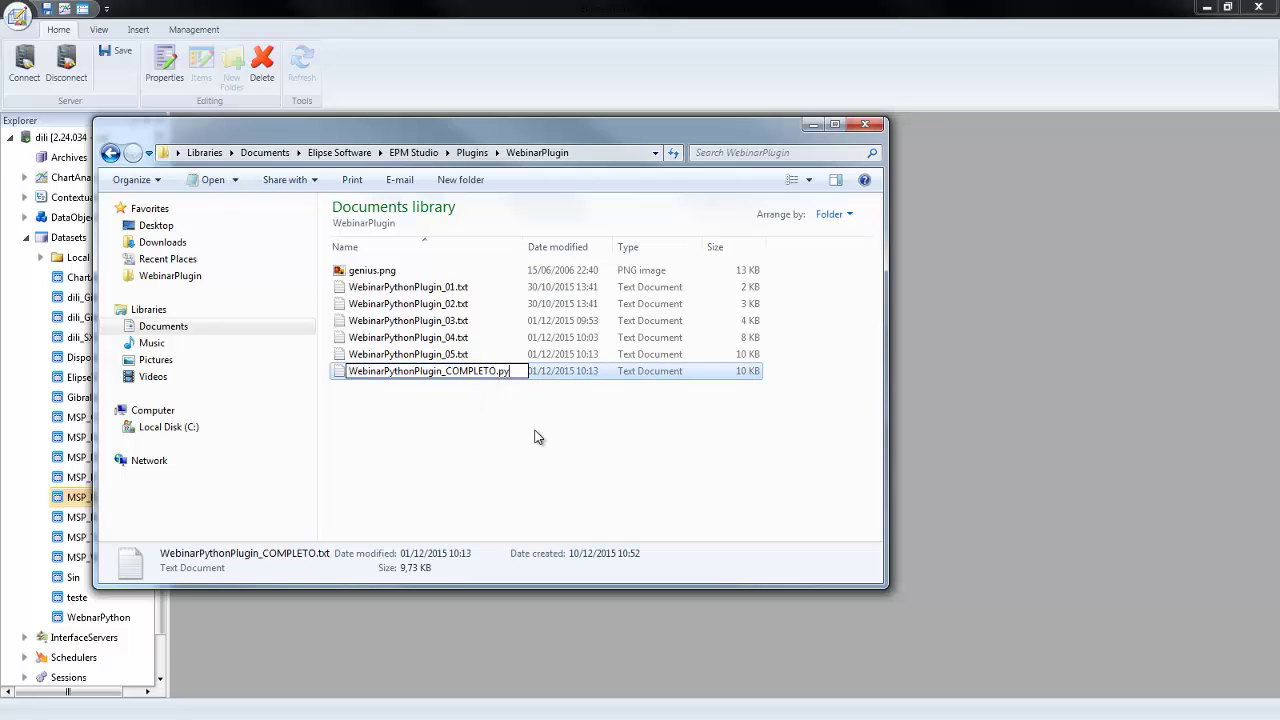
type("py")
key("Return")
left_click(706, 377)
left_click(813, 126)
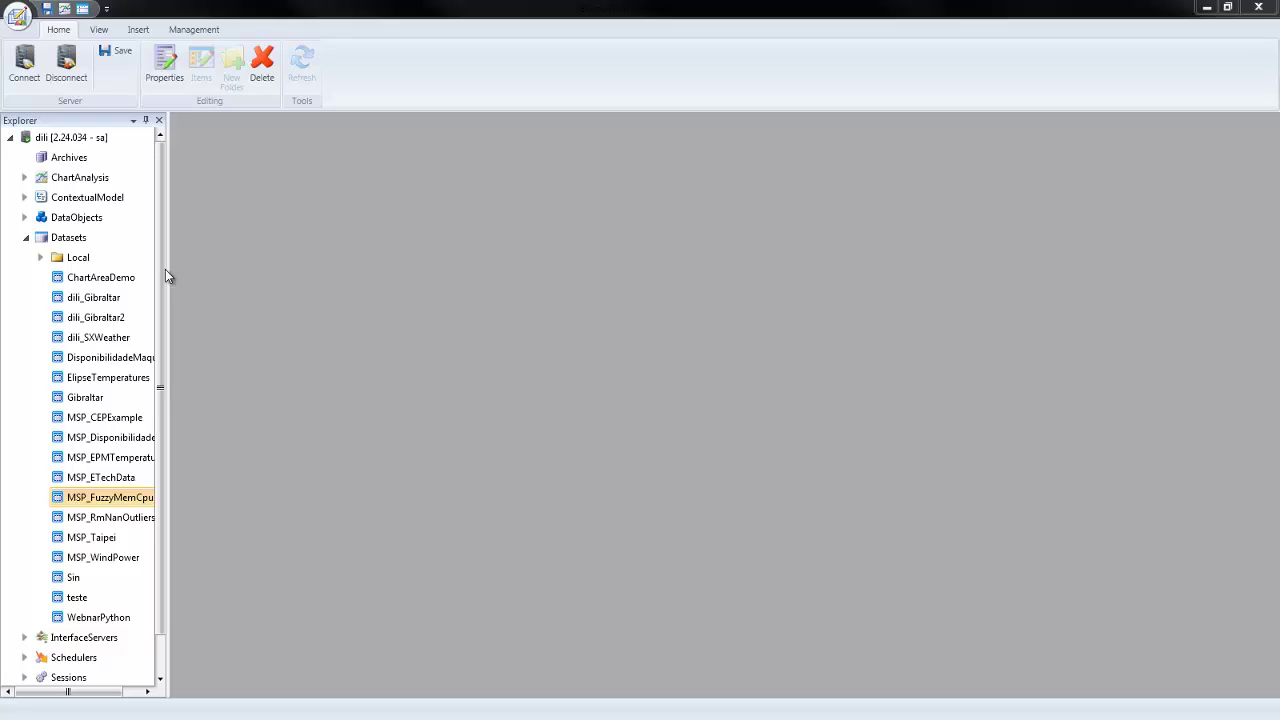
Widen the Explorer pane in EPM Studio and open the MSP_RmNanOutliers dataset
left_click_drag(168, 283, 185, 283)
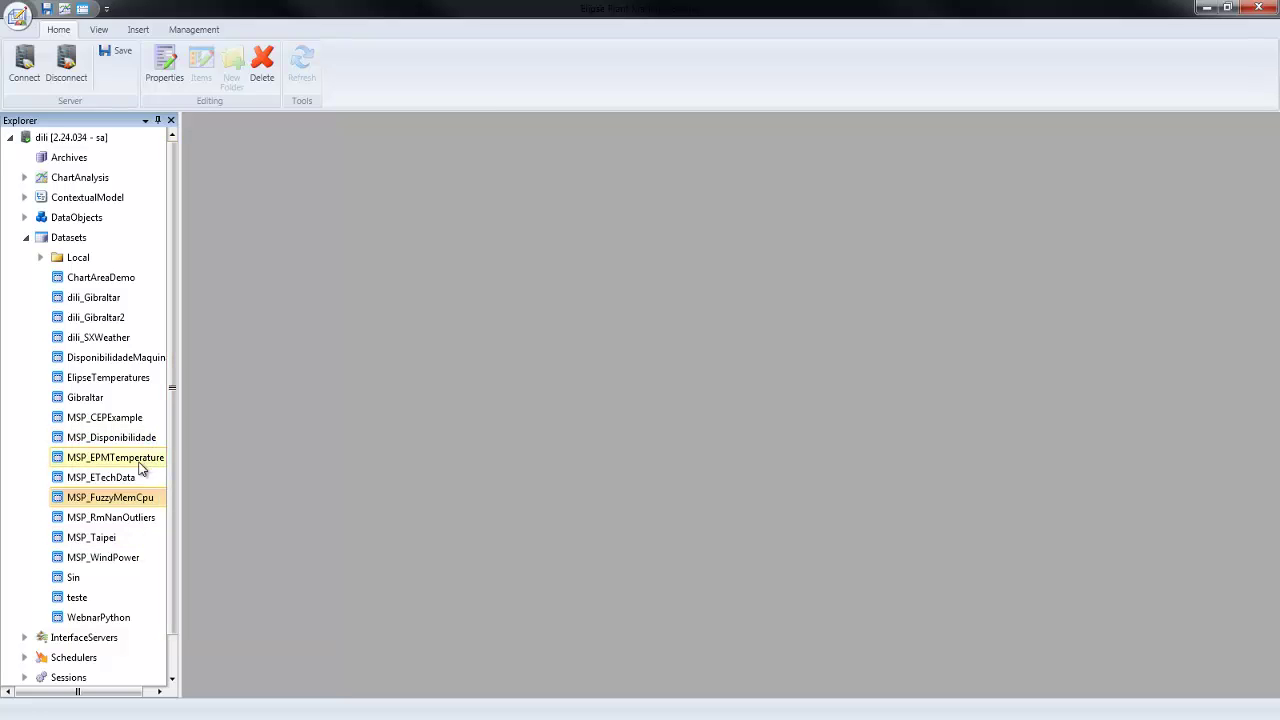
double_click(138, 520)
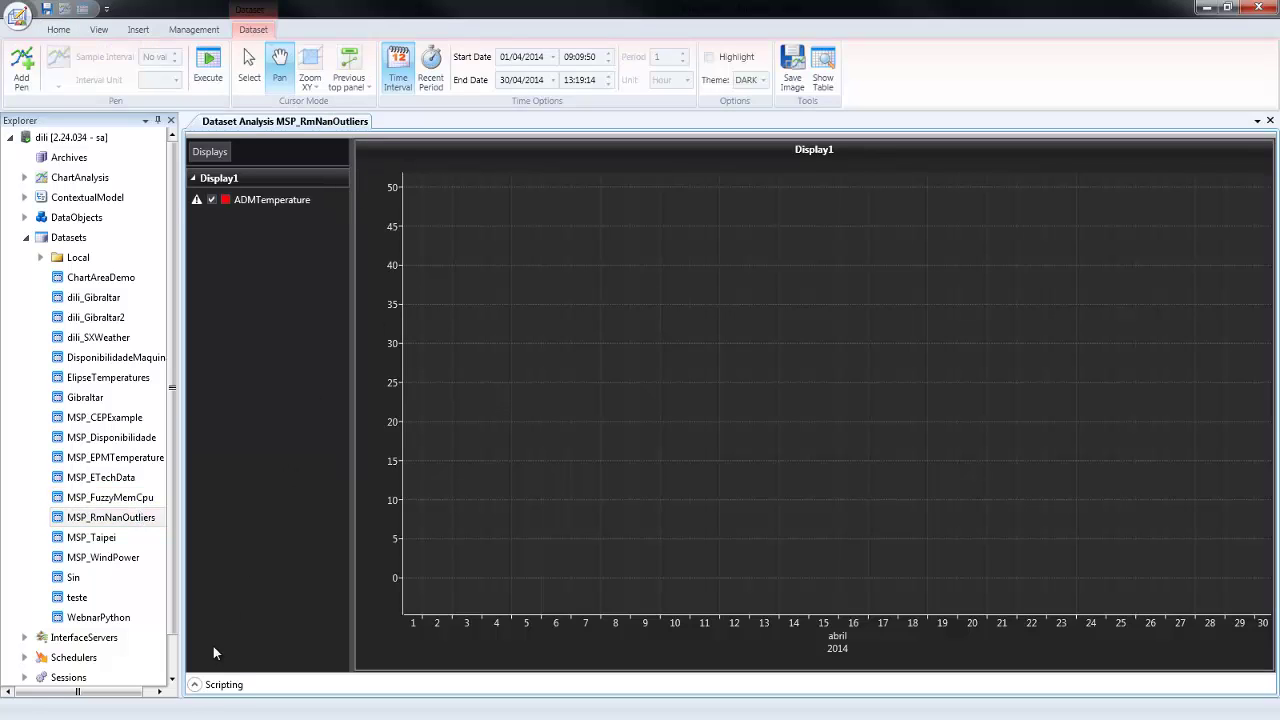
Show the scripting console, then look through the Aerogenerator and CEP Report plugin folders and minimize the folder window
left_click(195, 685)
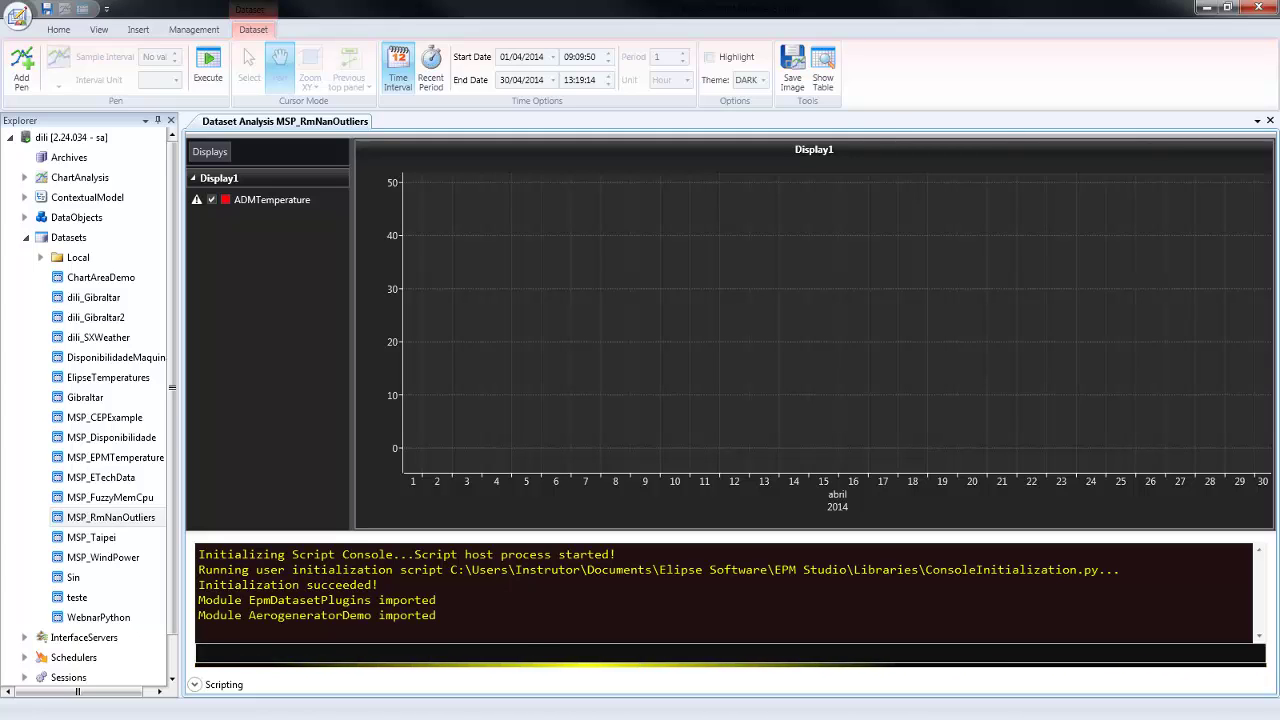
key("alt+Tab")
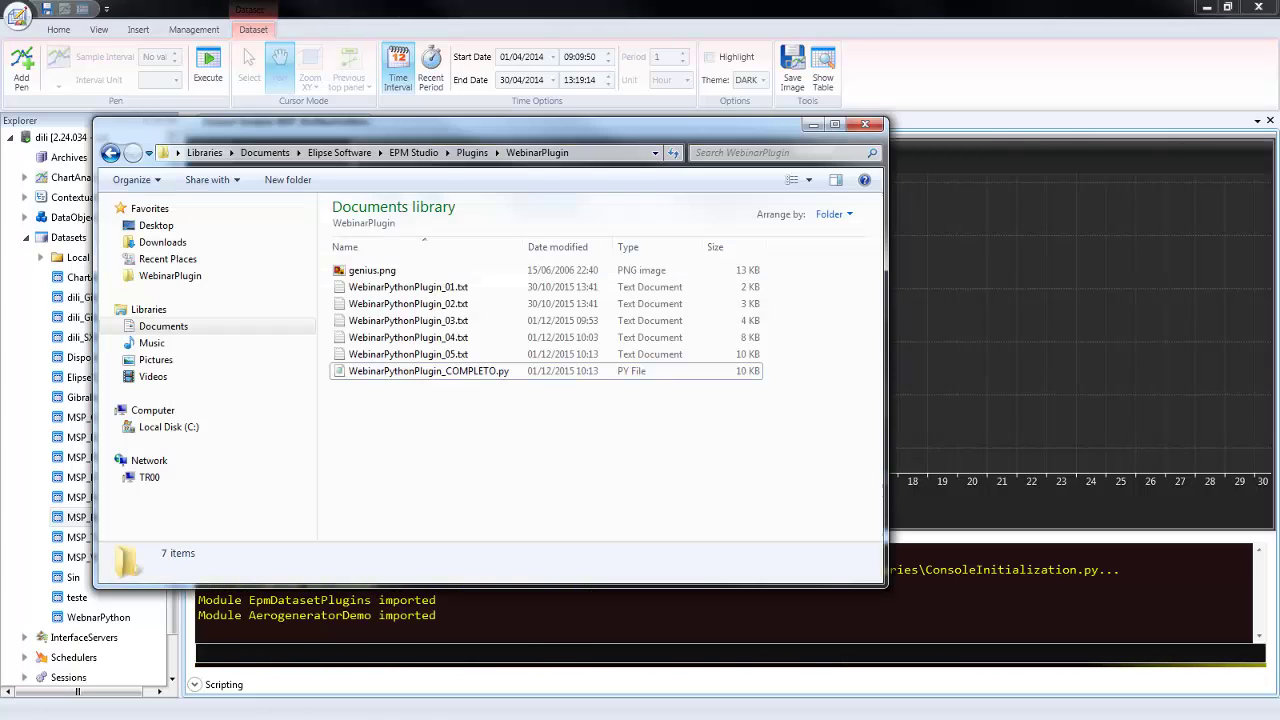
left_click(472, 153)
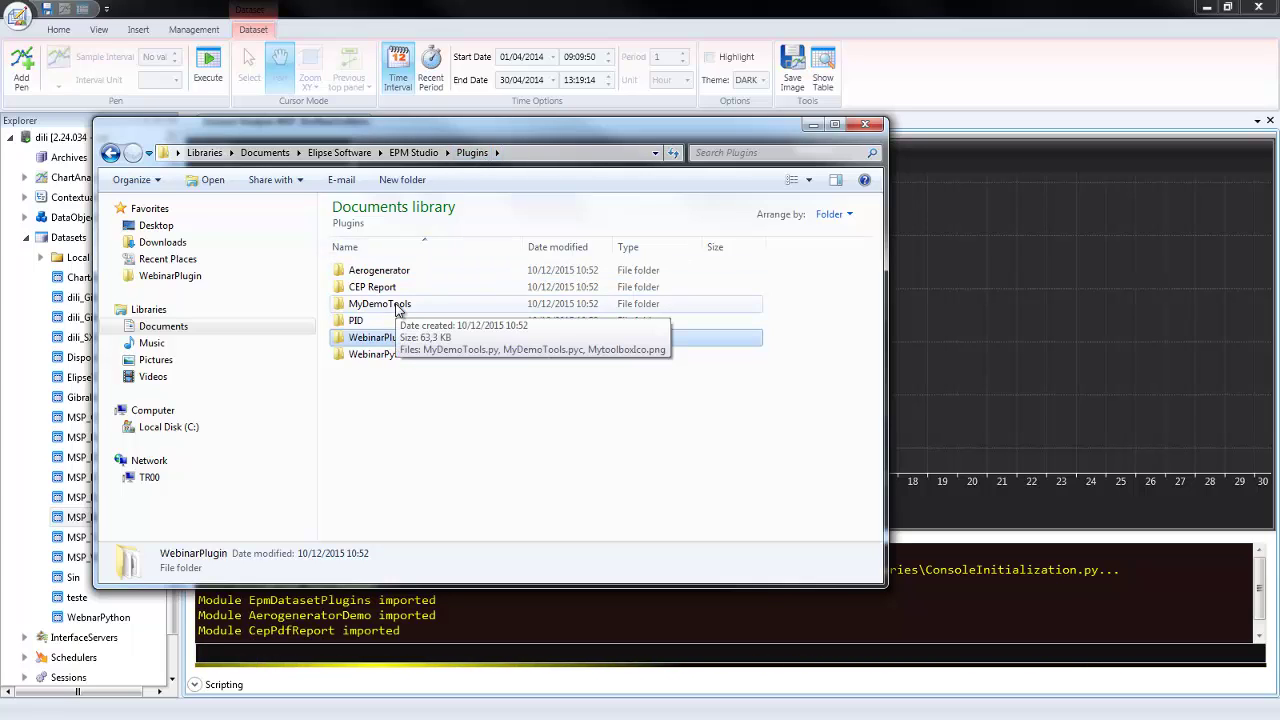
double_click(393, 276)
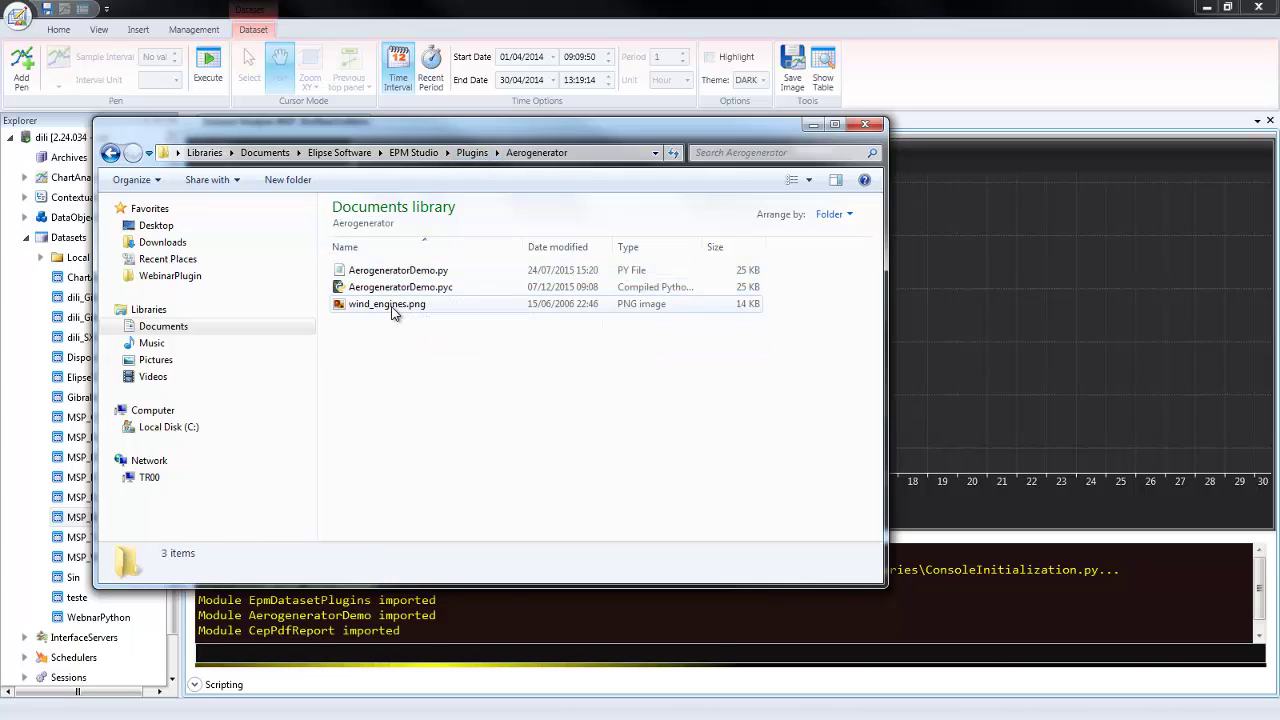
left_click(389, 309)
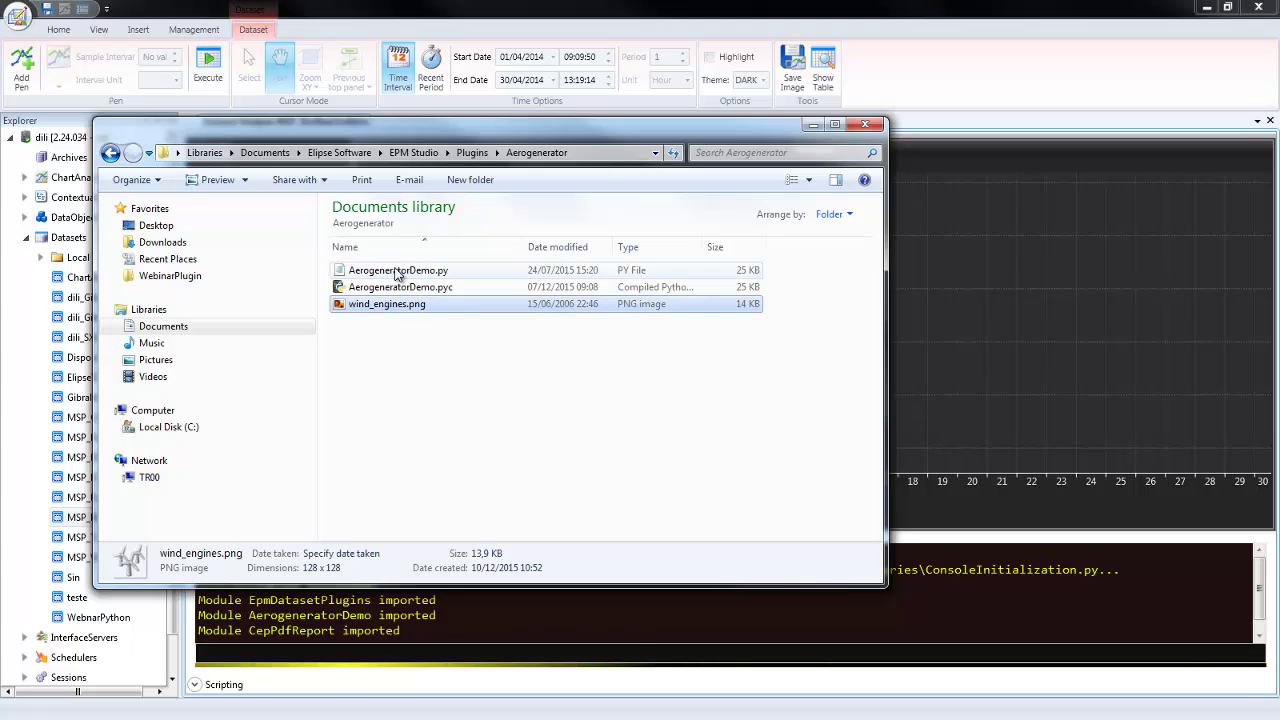
left_click(420, 270)
left_click(472, 152)
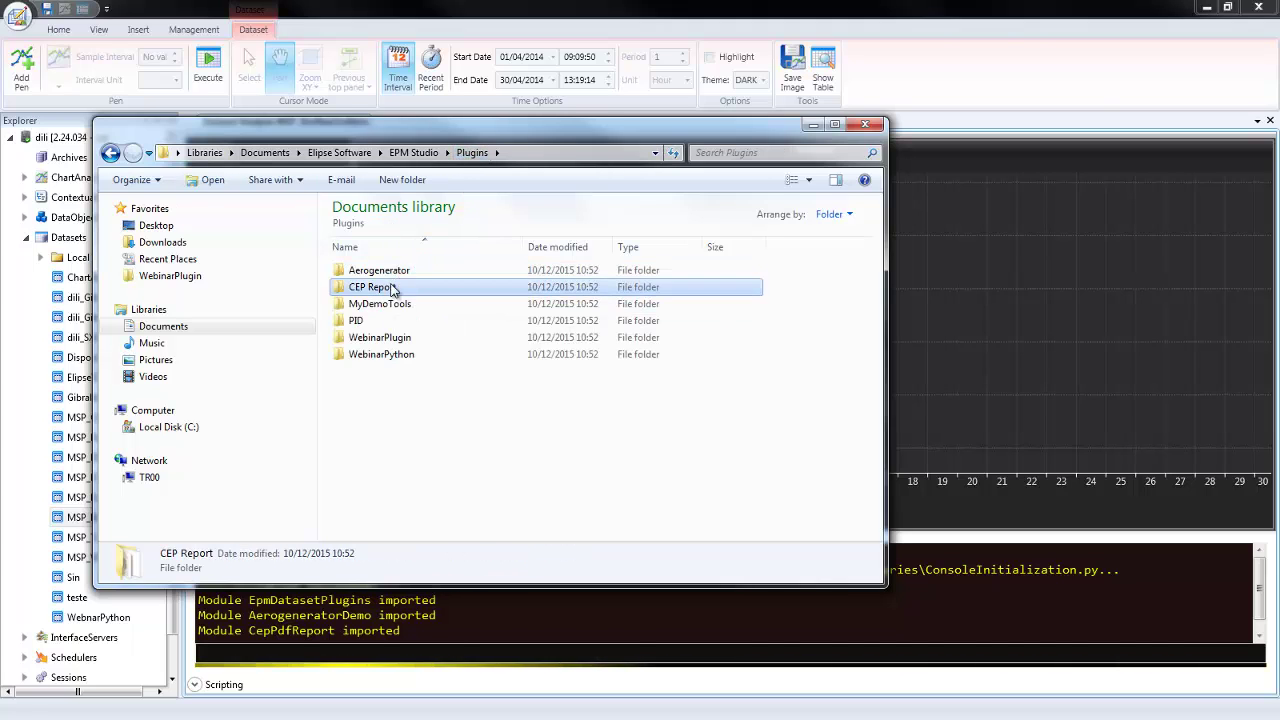
double_click(398, 289)
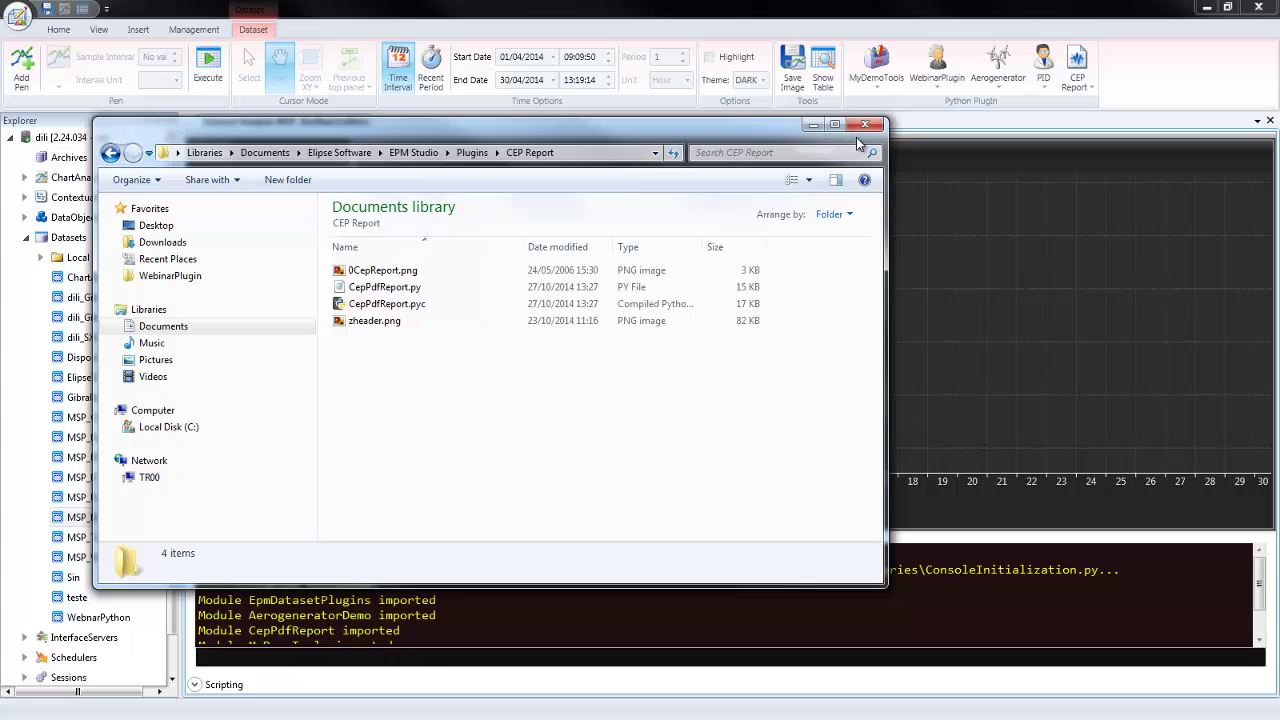
left_click(812, 124)
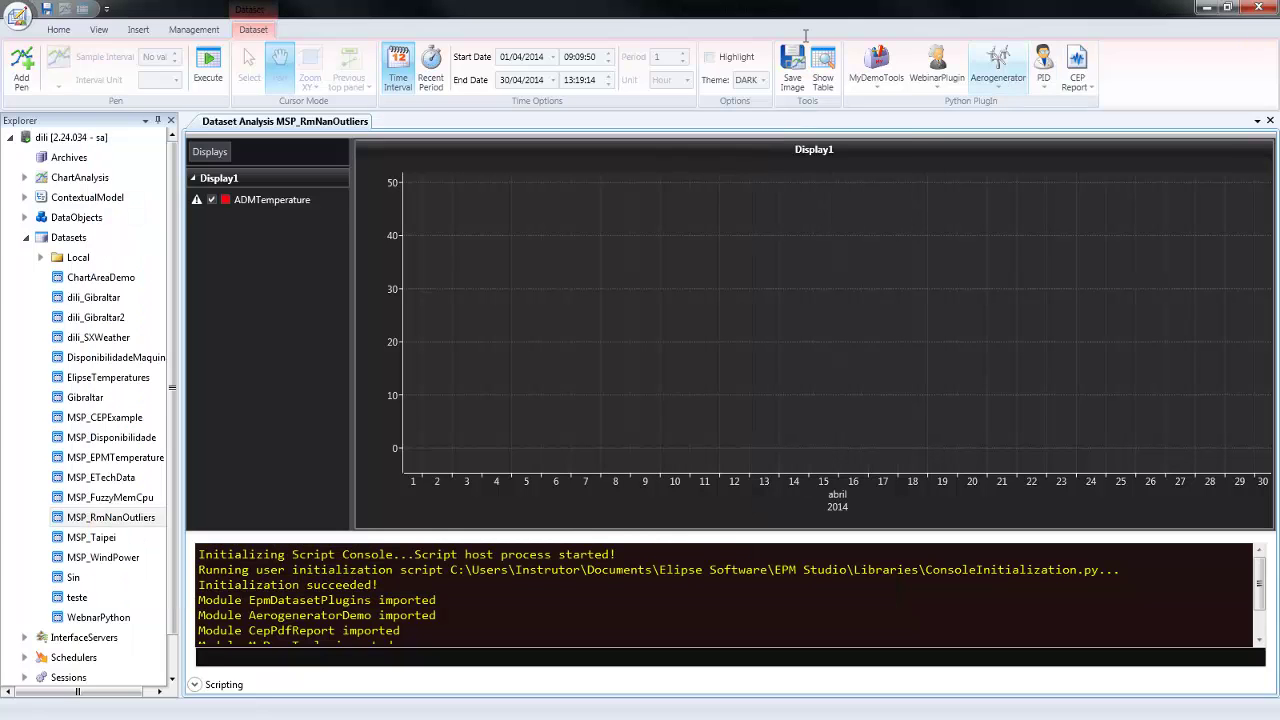
Plot the ADMTemperature pen and try WebinarPlugin's Remove NAN e Outliers function on it, dismissing the message
left_click(300, 197)
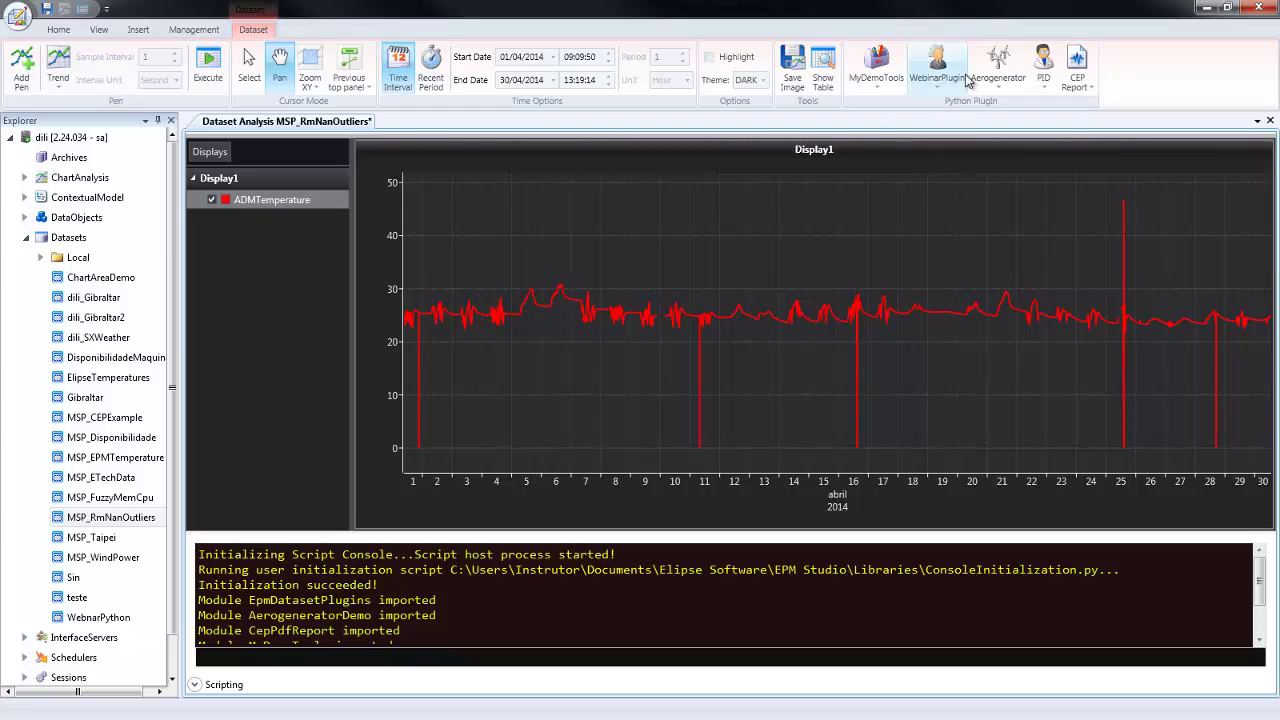
left_click(940, 90)
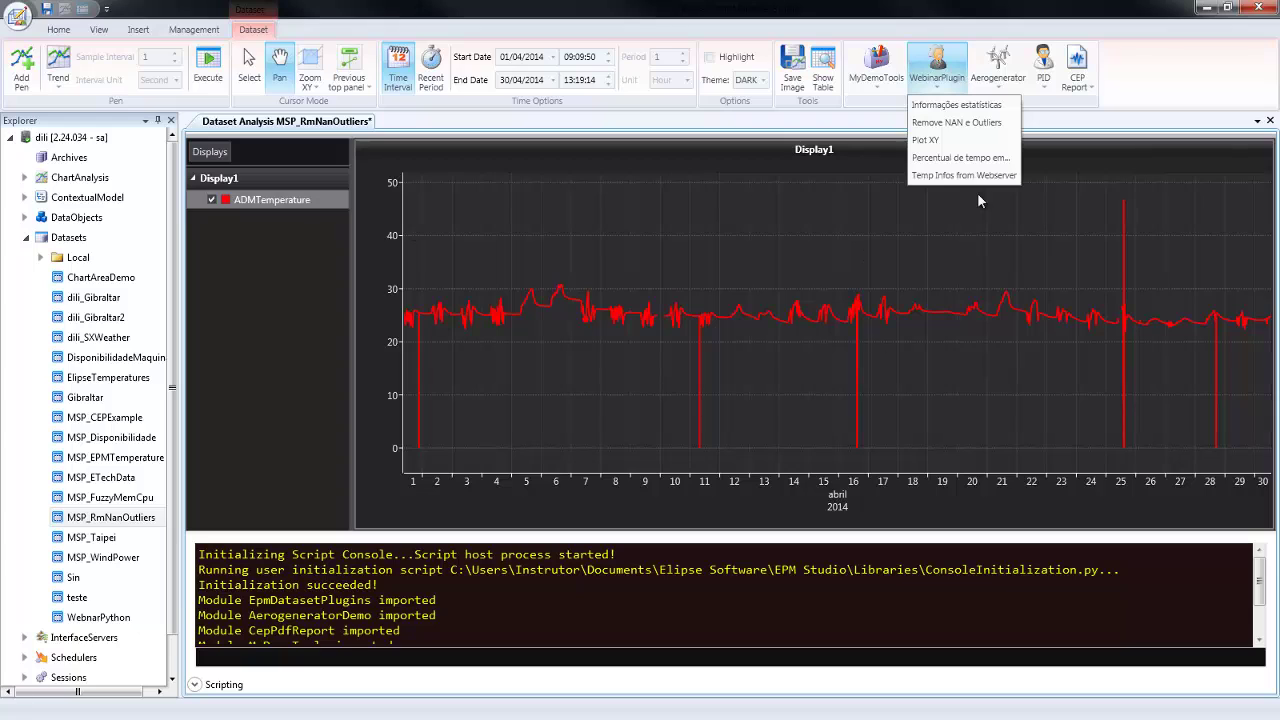
left_click(968, 122)
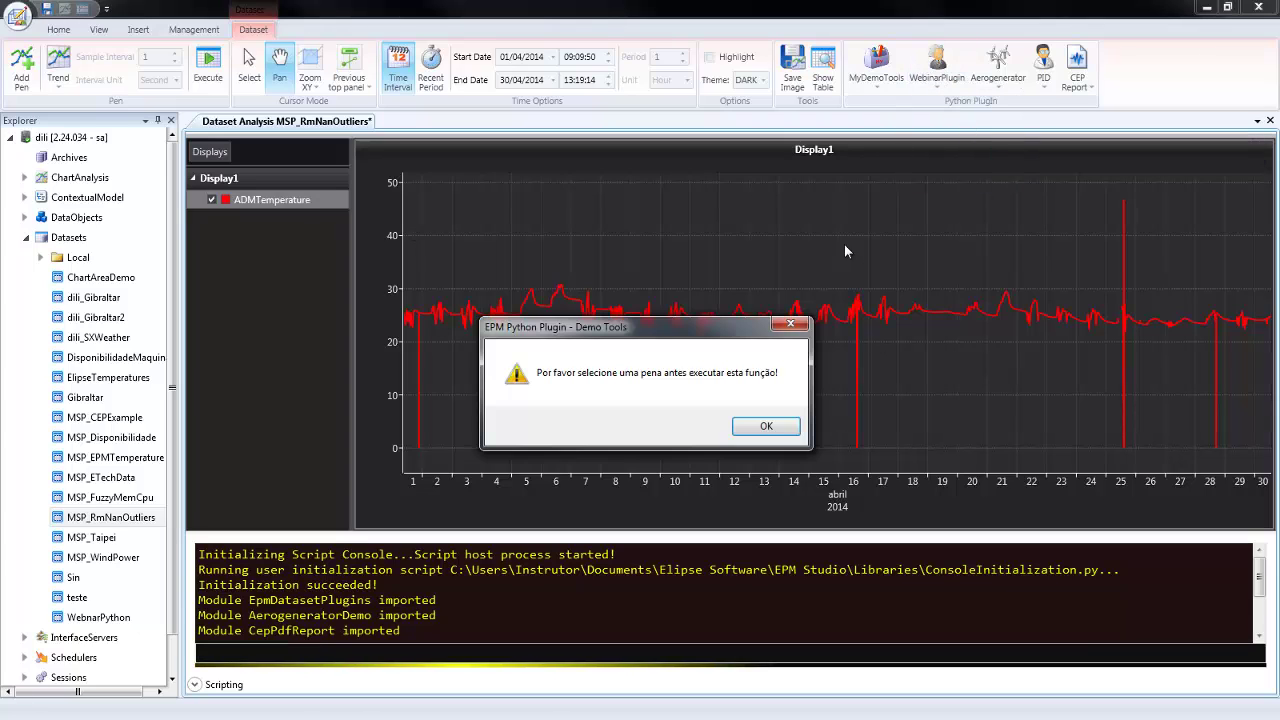
left_click(760, 427)
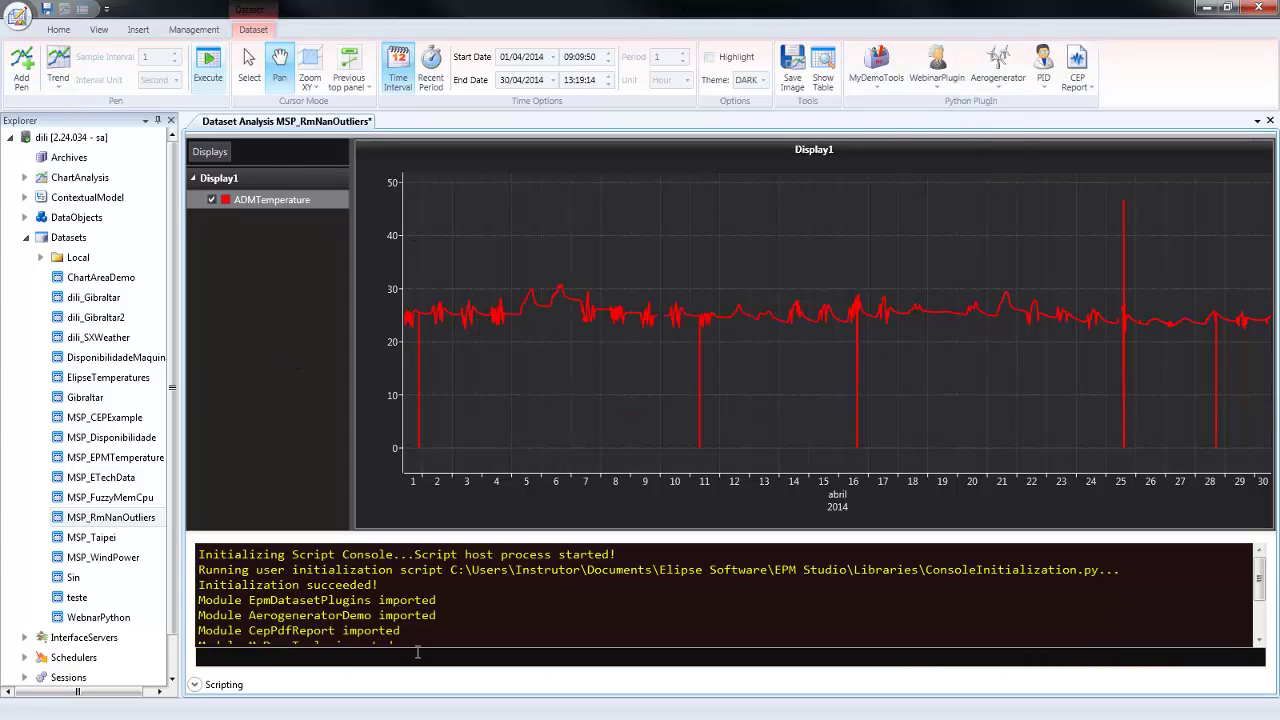
Select the ADMTemperature pen and run WebinarPlugin's Remove NAN e Outliers function again
left_click(313, 203)
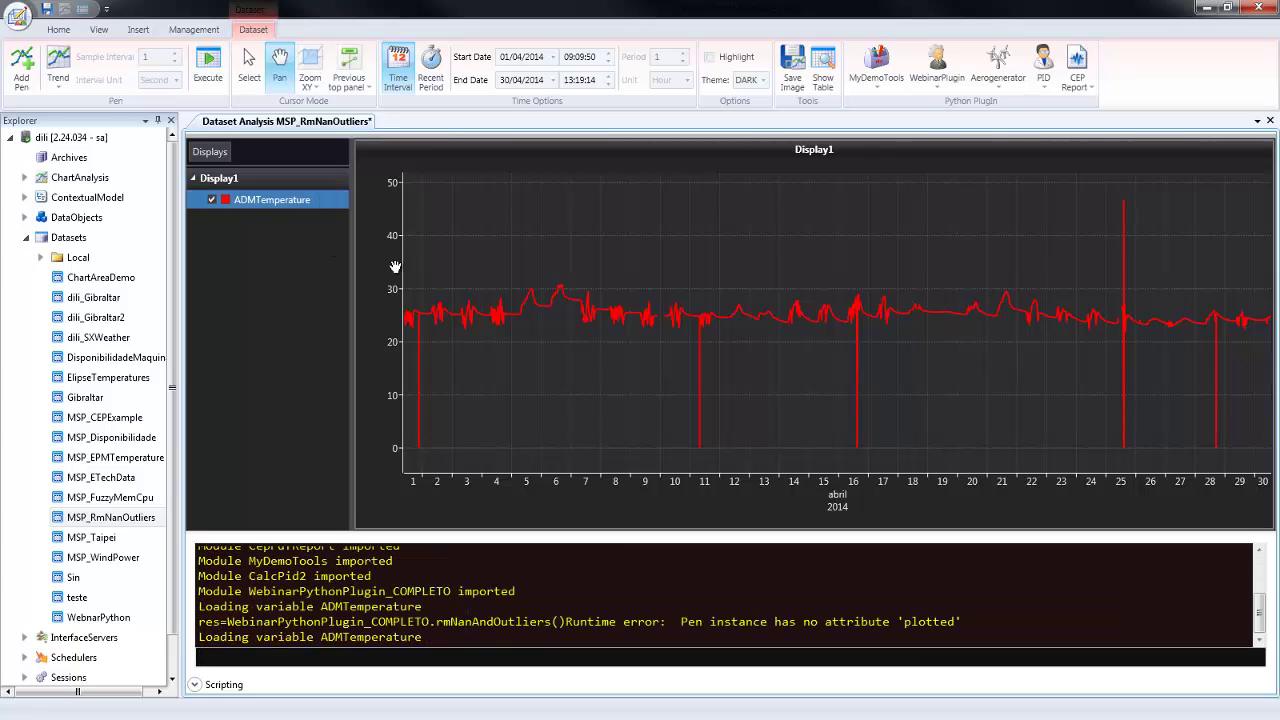
left_click(1001, 86)
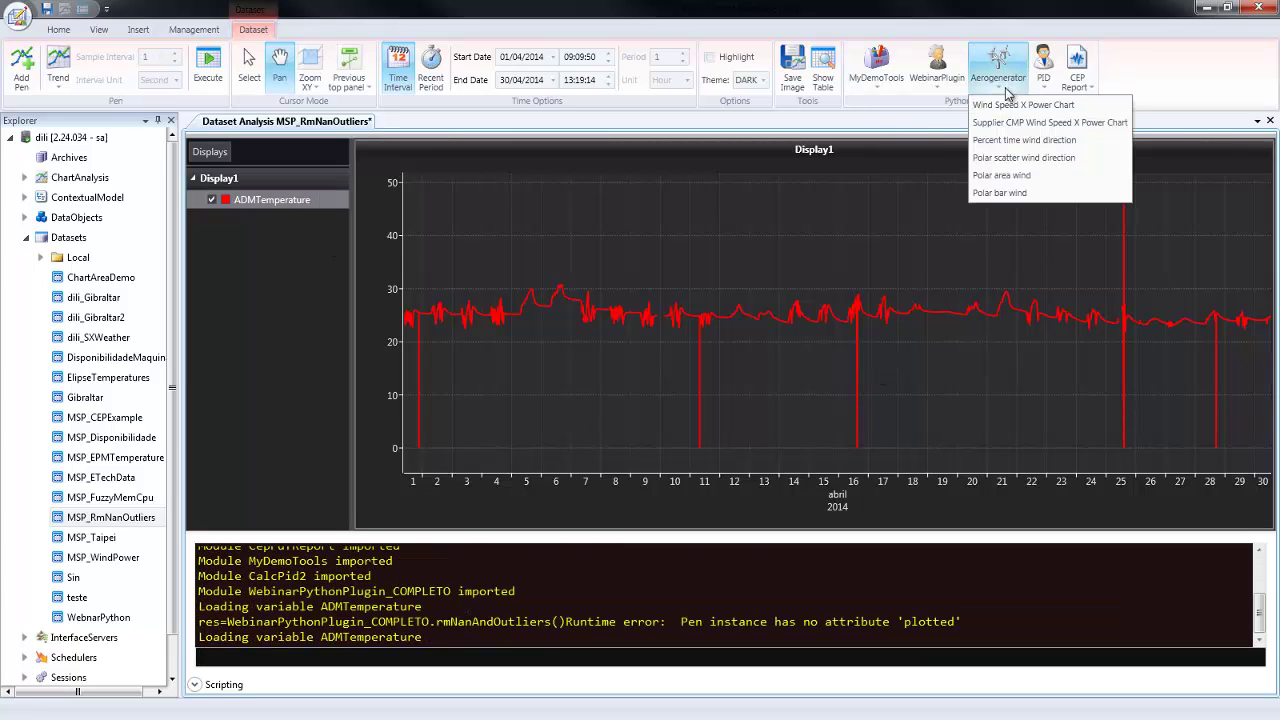
mouse_move(937, 86)
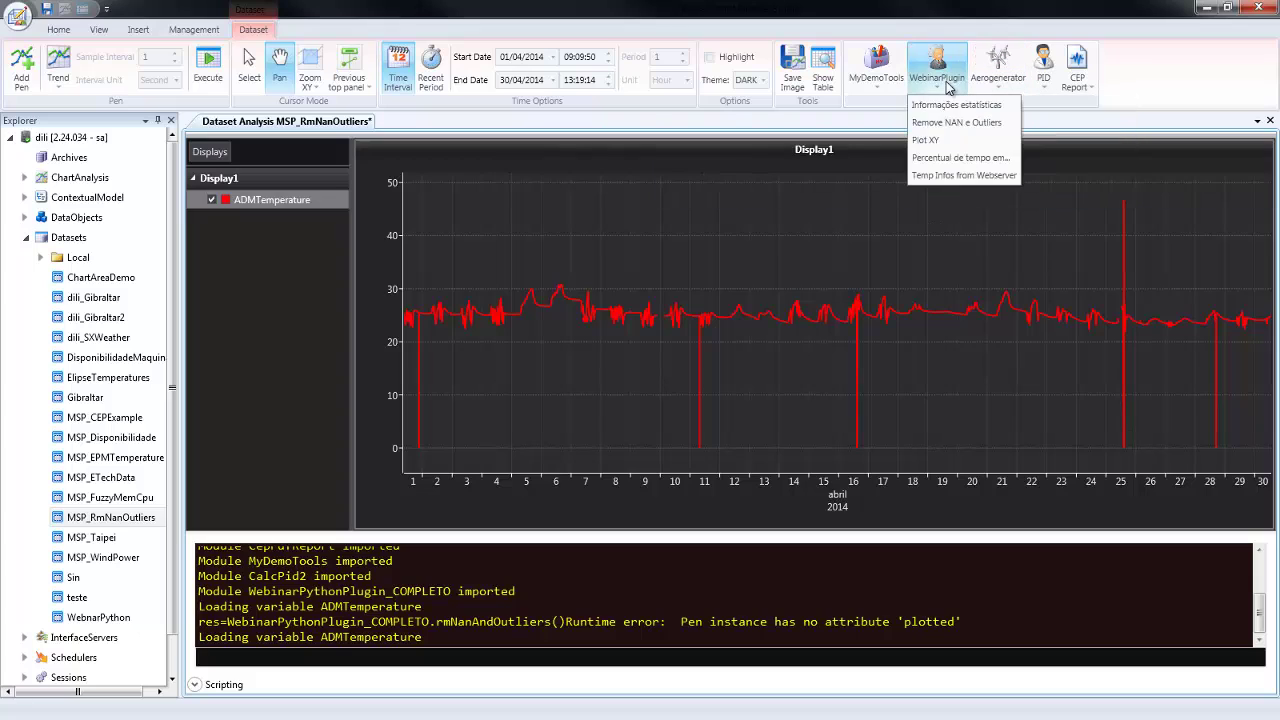
left_click(949, 124)
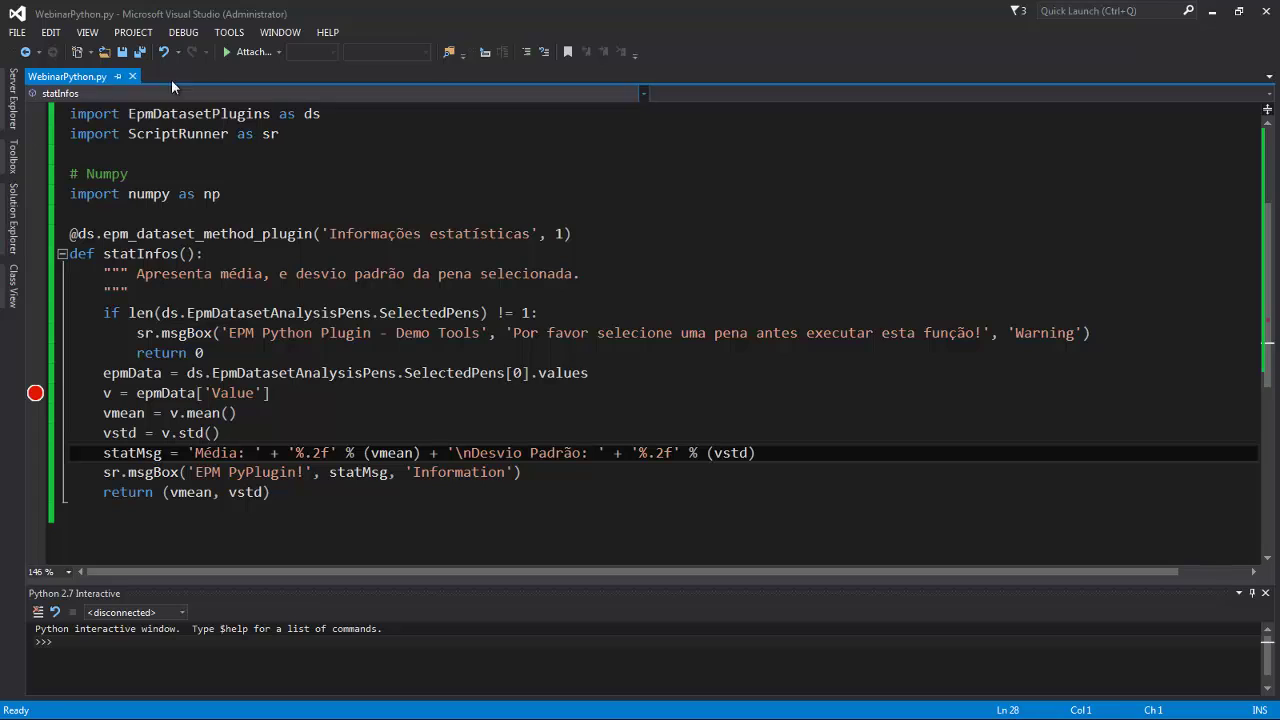
Close WebinarPython.py in Visual Studio, open WebinarPythonPlugin_COMPLETO.py from Plugins > WebinarPlugin, and minimize the folder window
left_click(136, 80)
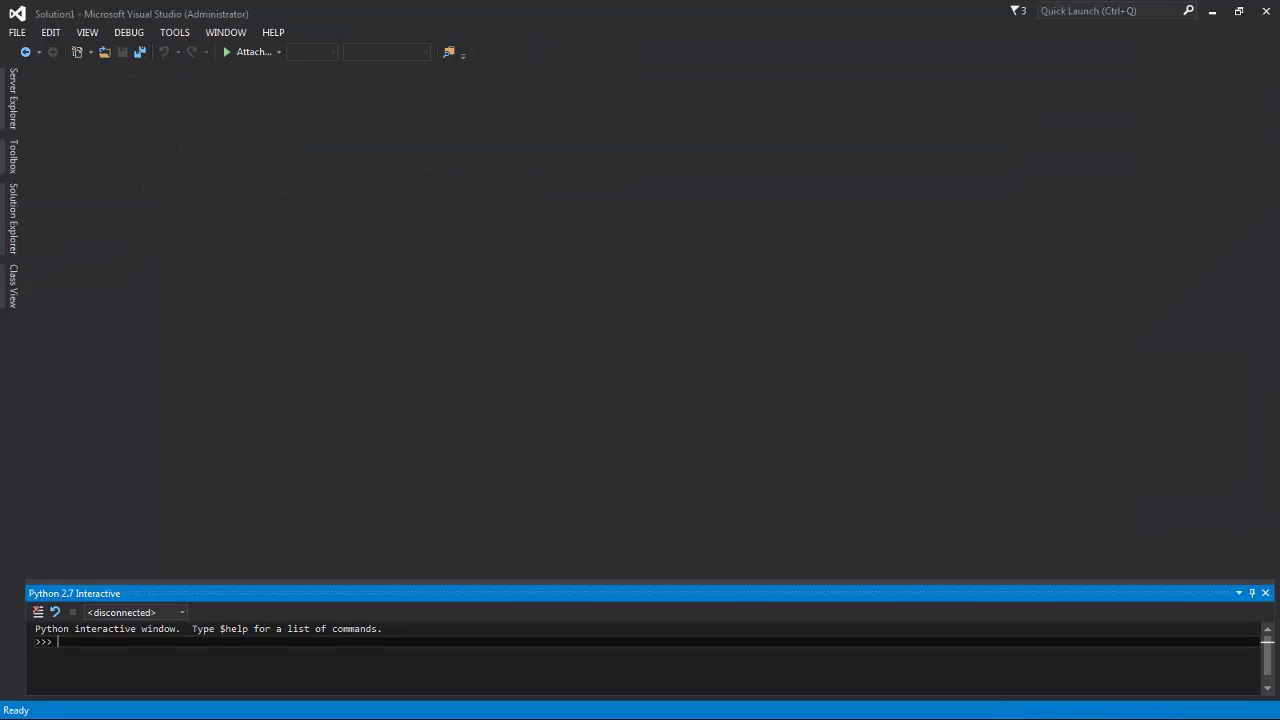
key("alt+Tab")
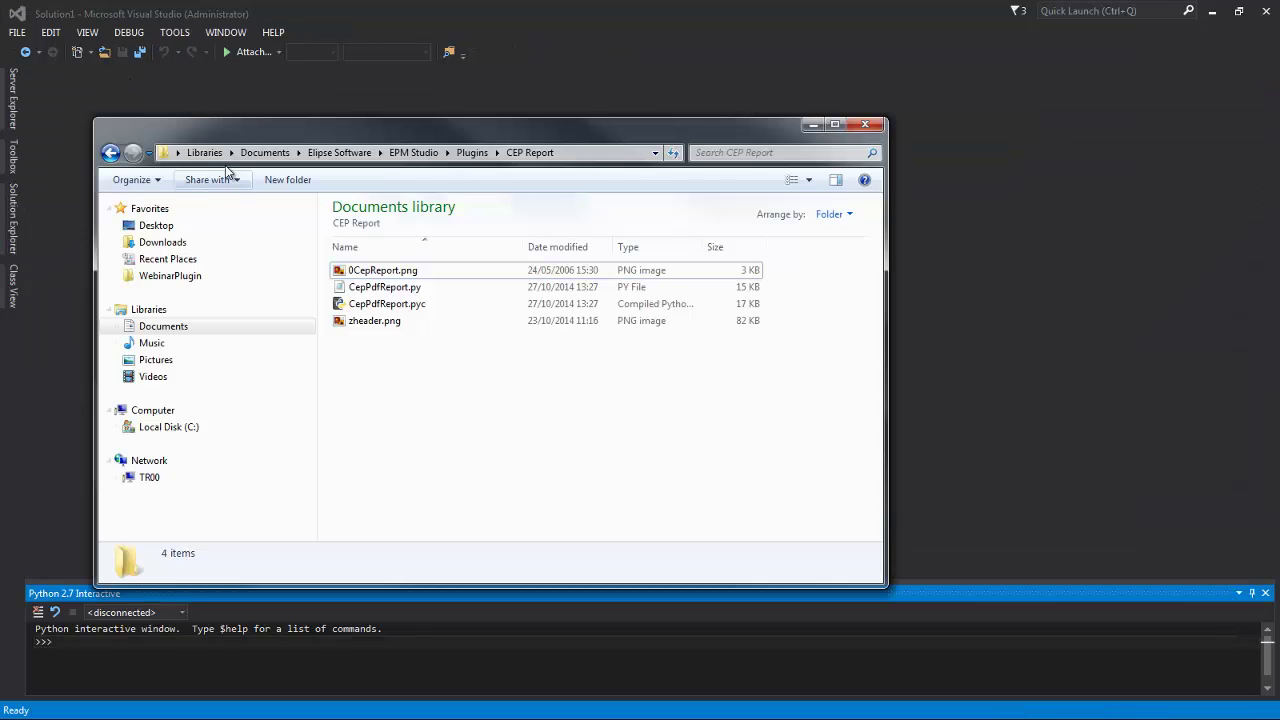
left_click_drag(426, 120, 754, 109)
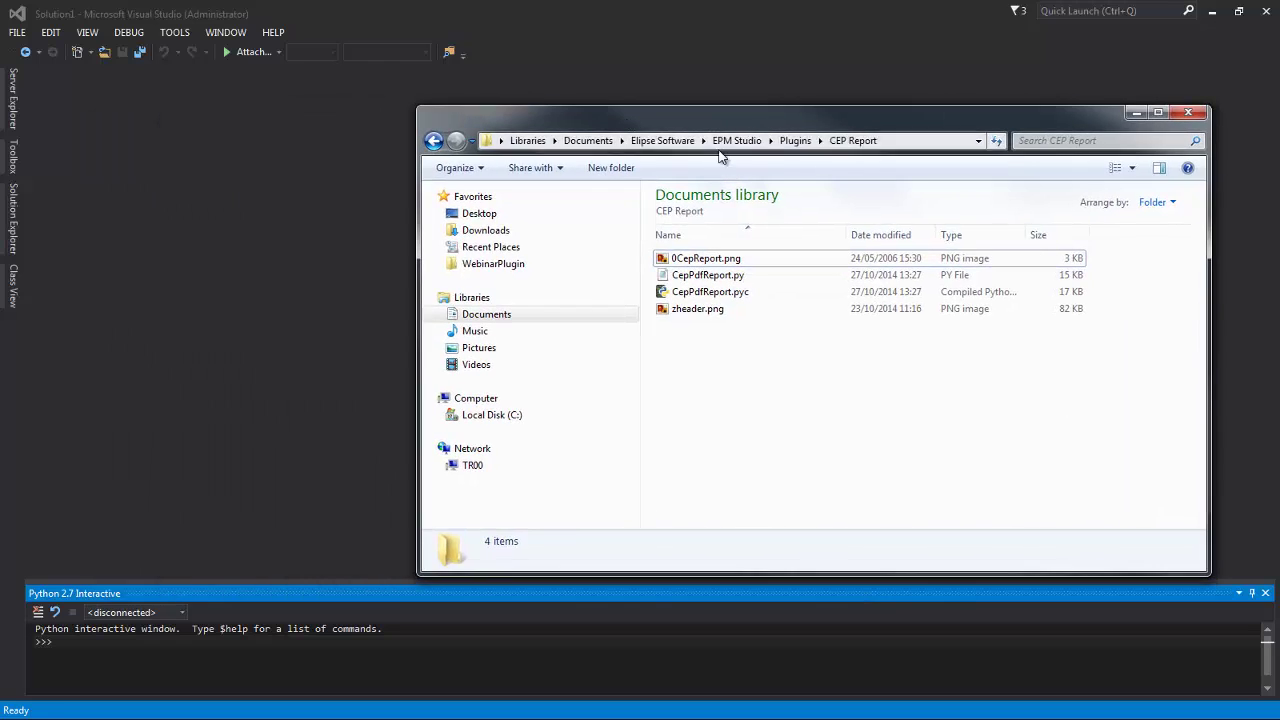
left_click(795, 140)
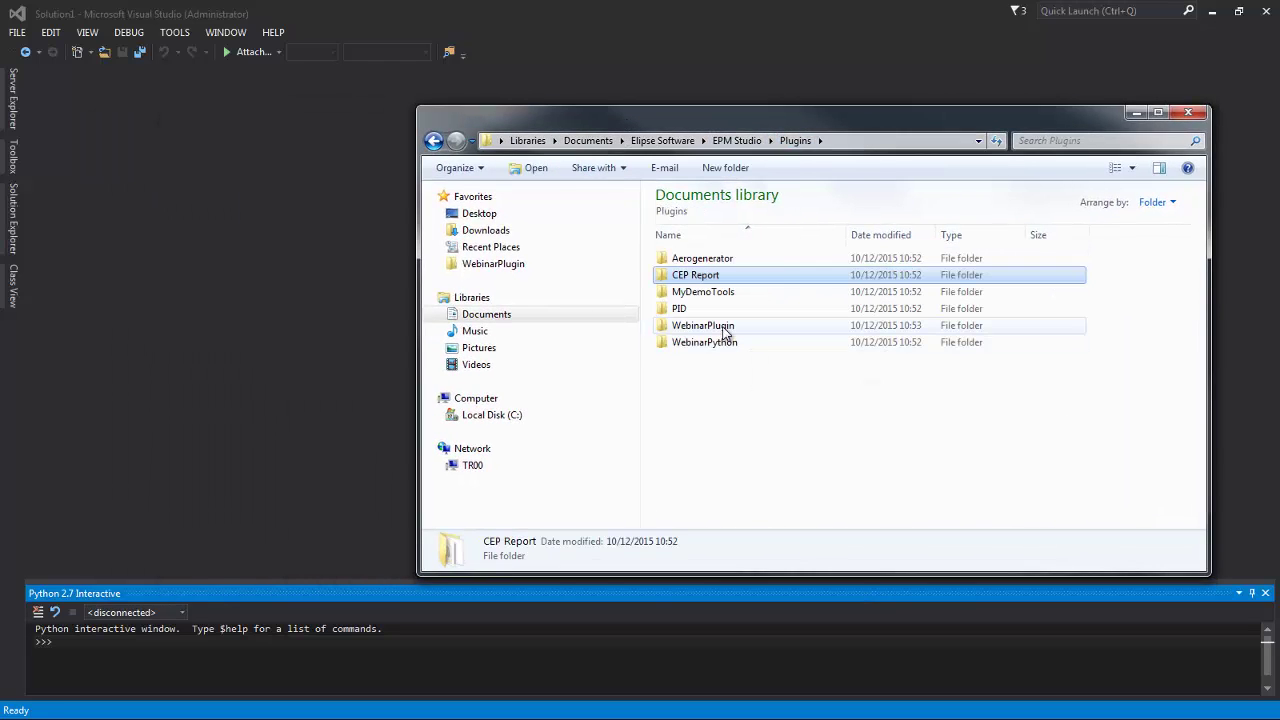
double_click(724, 328)
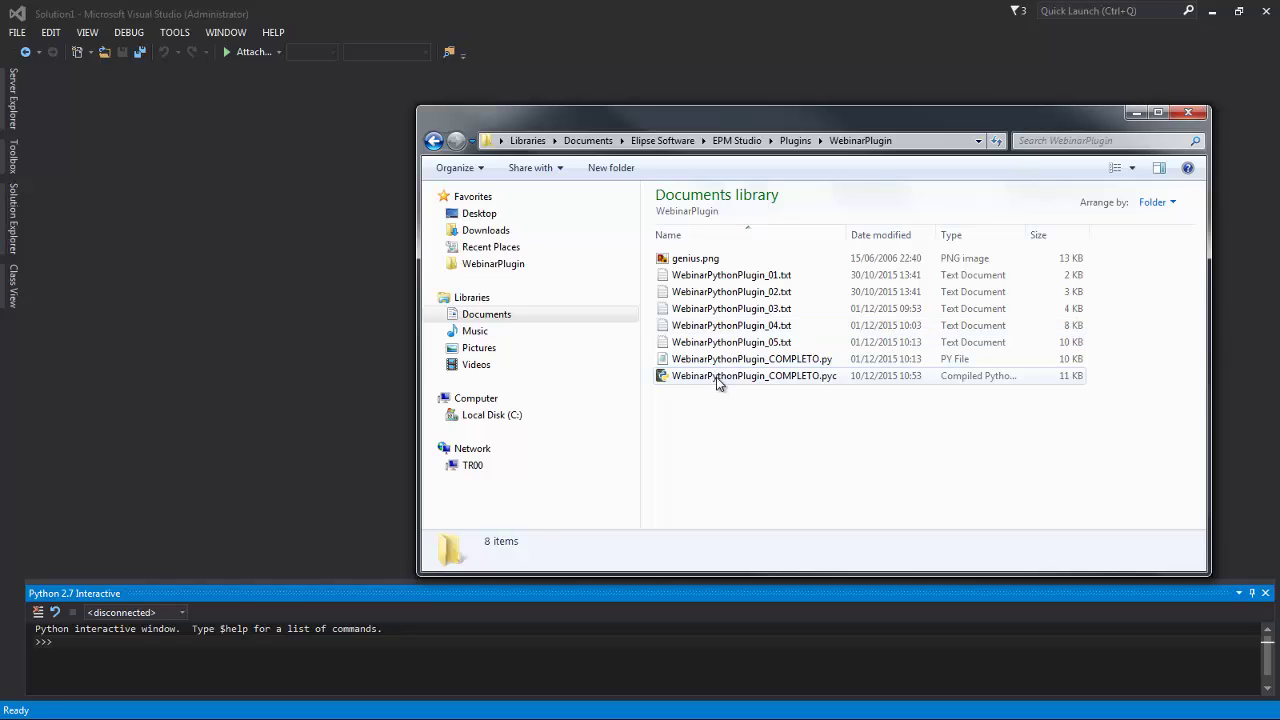
left_click(706, 360)
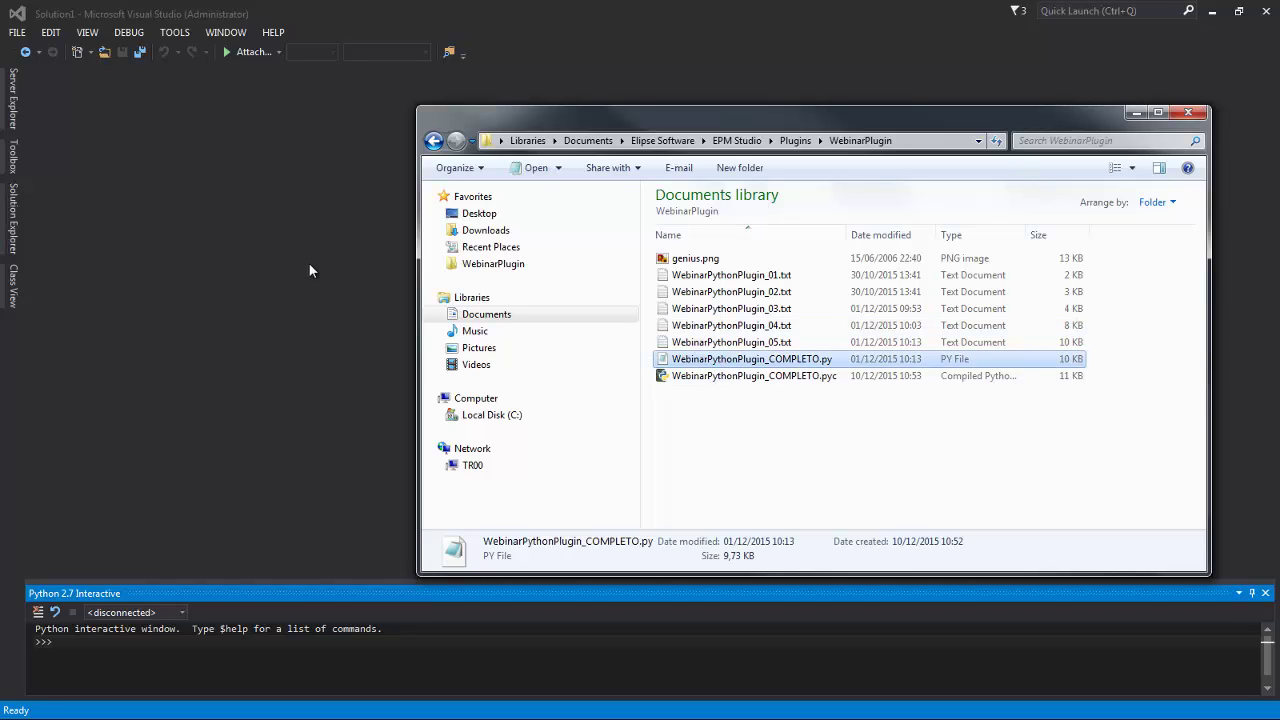
double_click(683, 360)
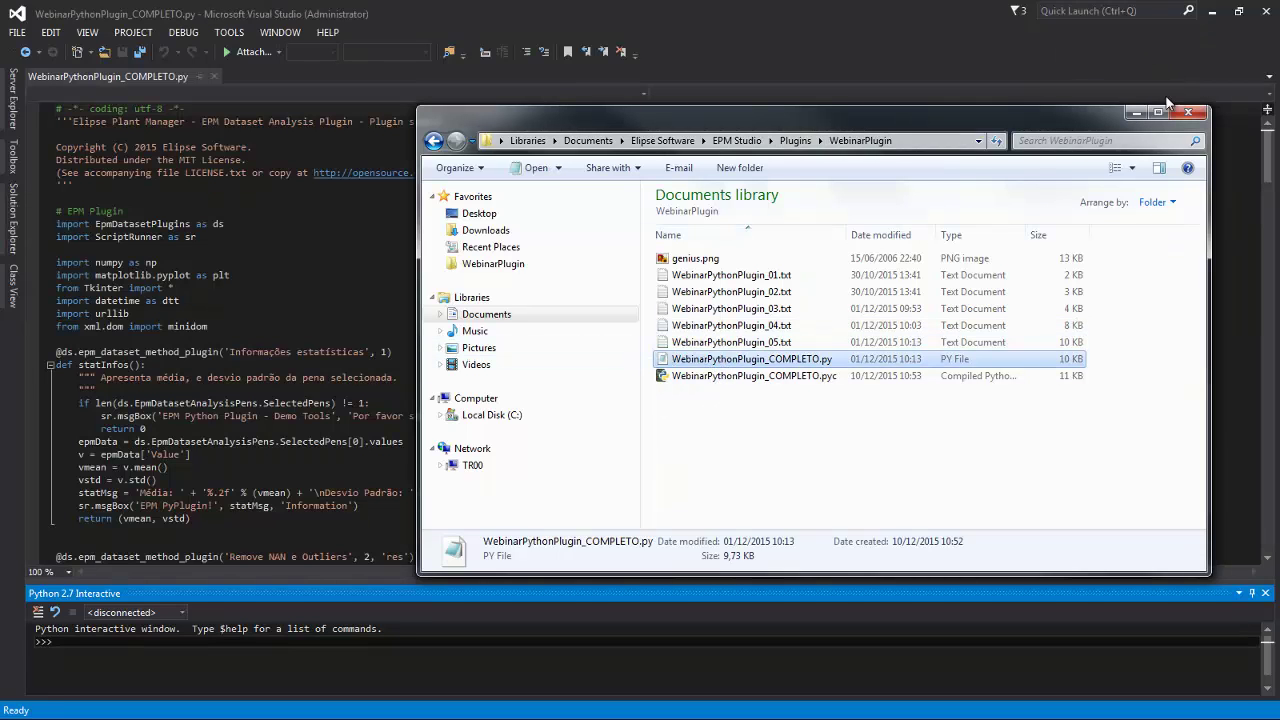
left_click(1136, 113)
Collapse the statInfos function and enlarge the code text to 121 %
left_click(292, 289)
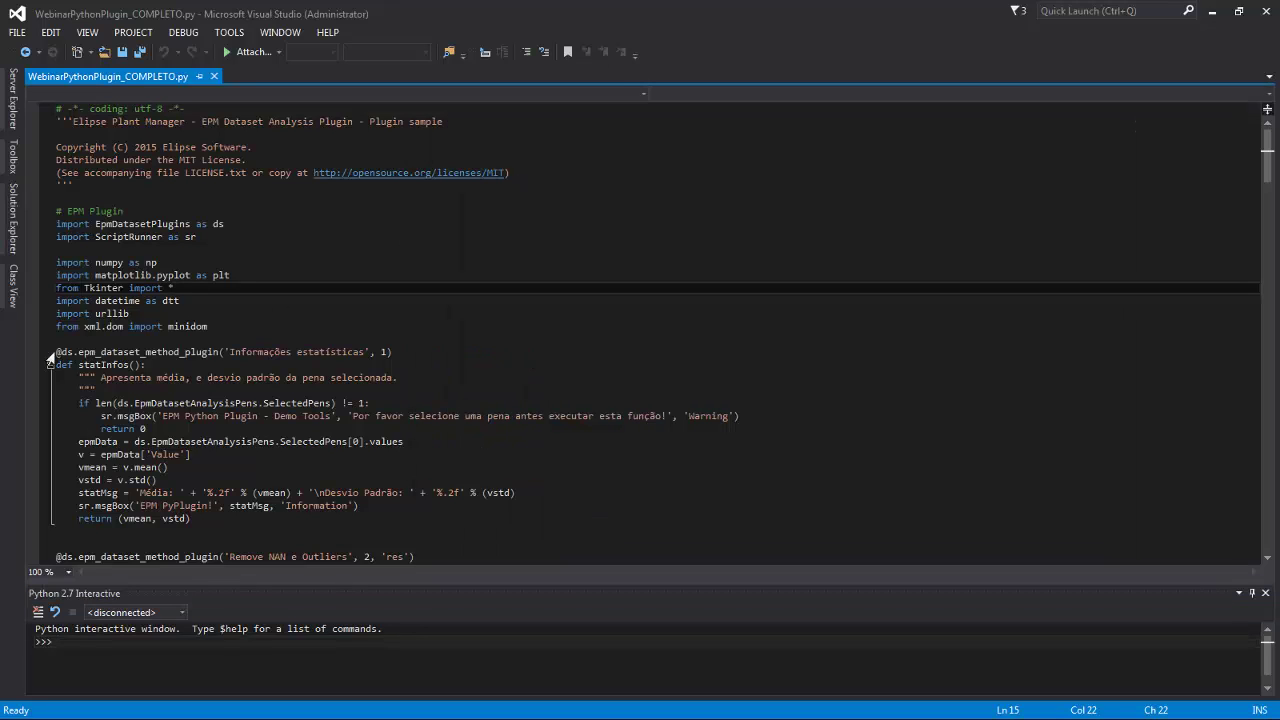
left_click(48, 366)
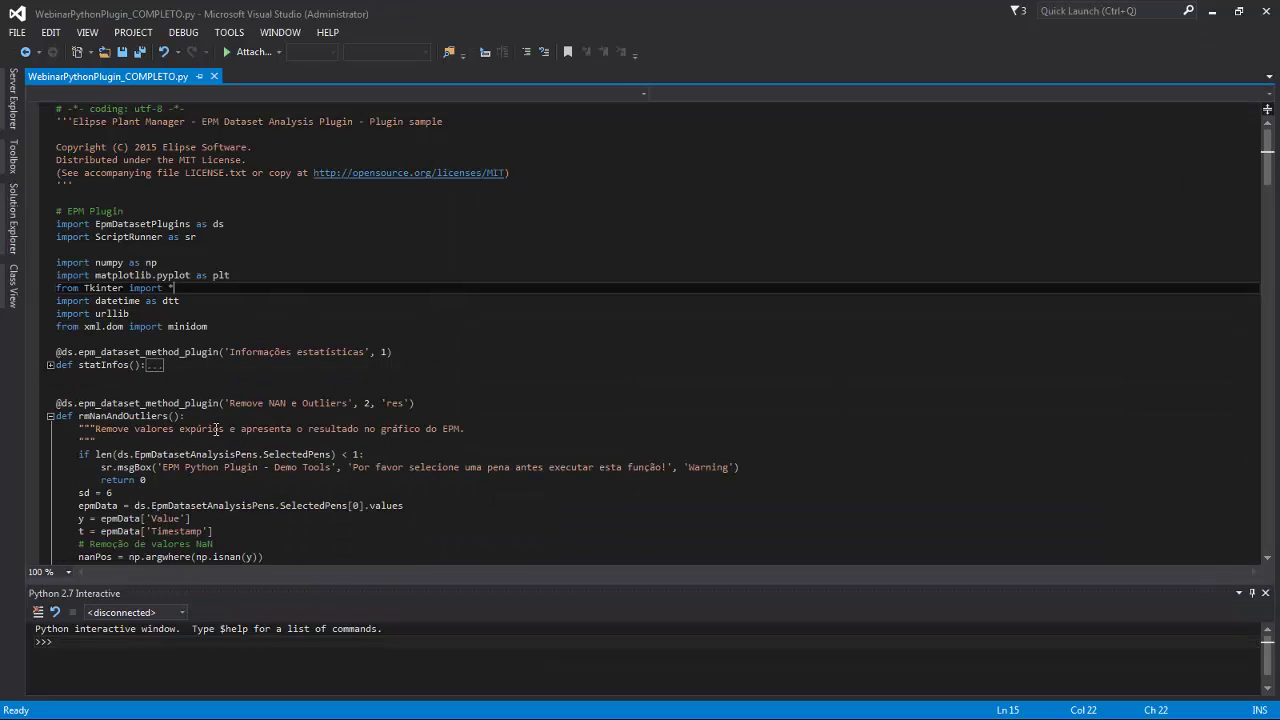
scroll(213, 411, "down", 2)
scroll(213, 411, "up", 1, "ctrl")
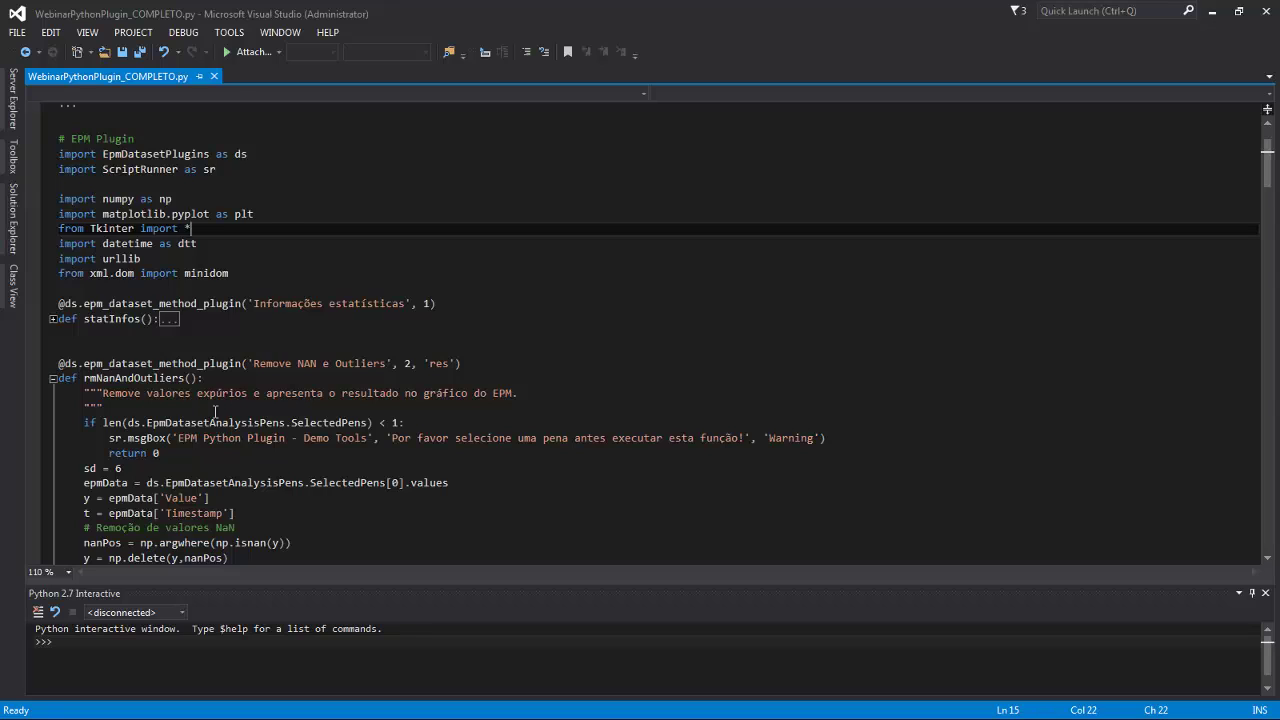
scroll(213, 411, "up", 1, "ctrl")
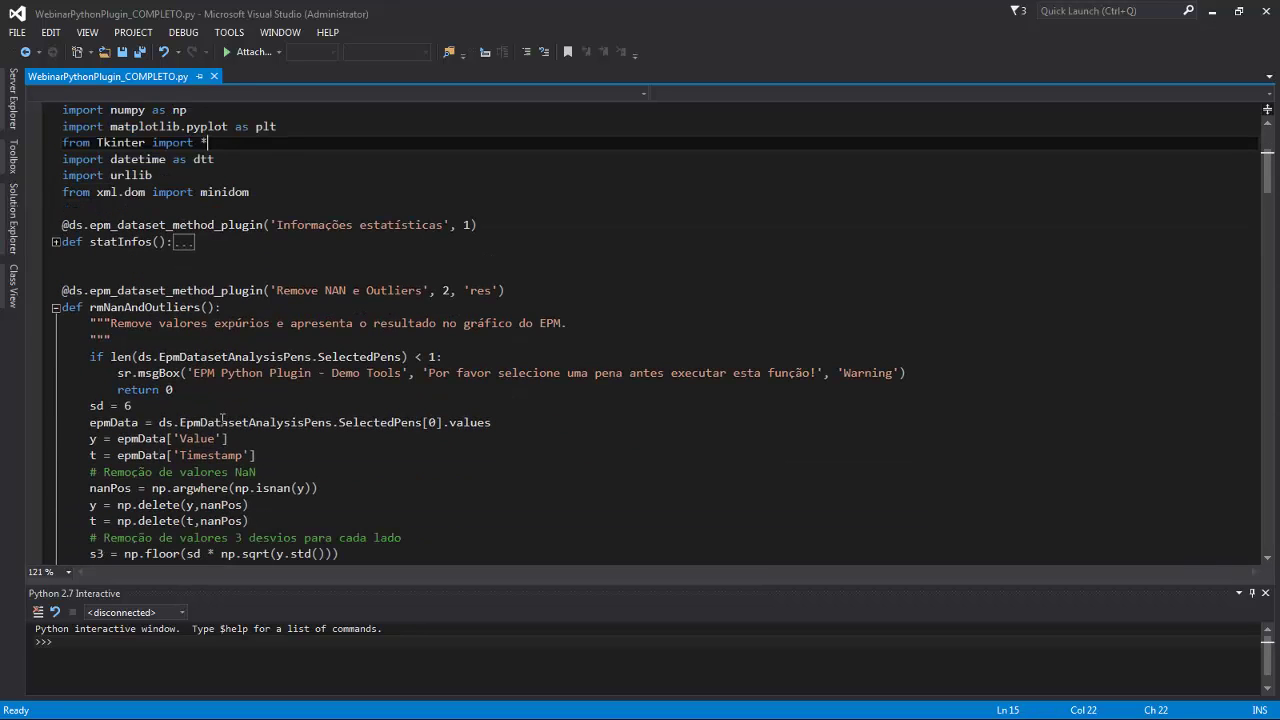
Review the selected-pen check, the Value and Timestamp assignments, and the NaN removal lines in rmNanAndOutliers
left_click_drag(87, 356, 181, 401)
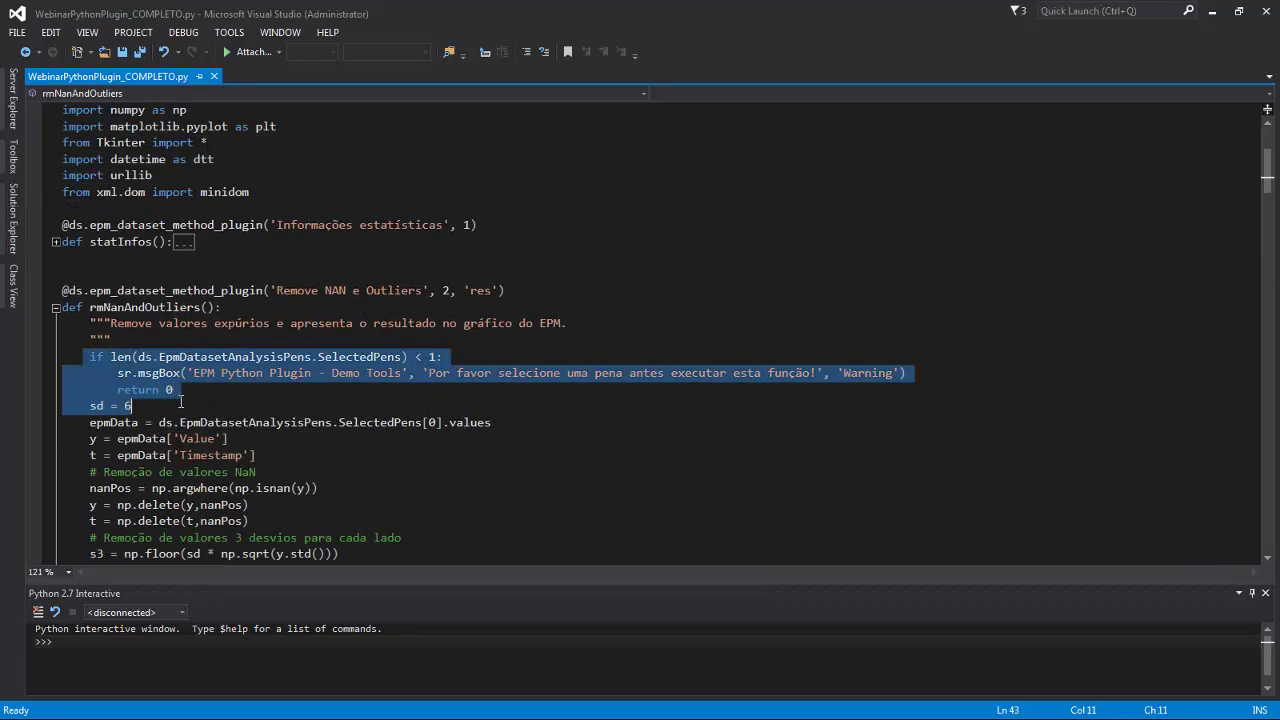
scroll(425, 392, "down", 1)
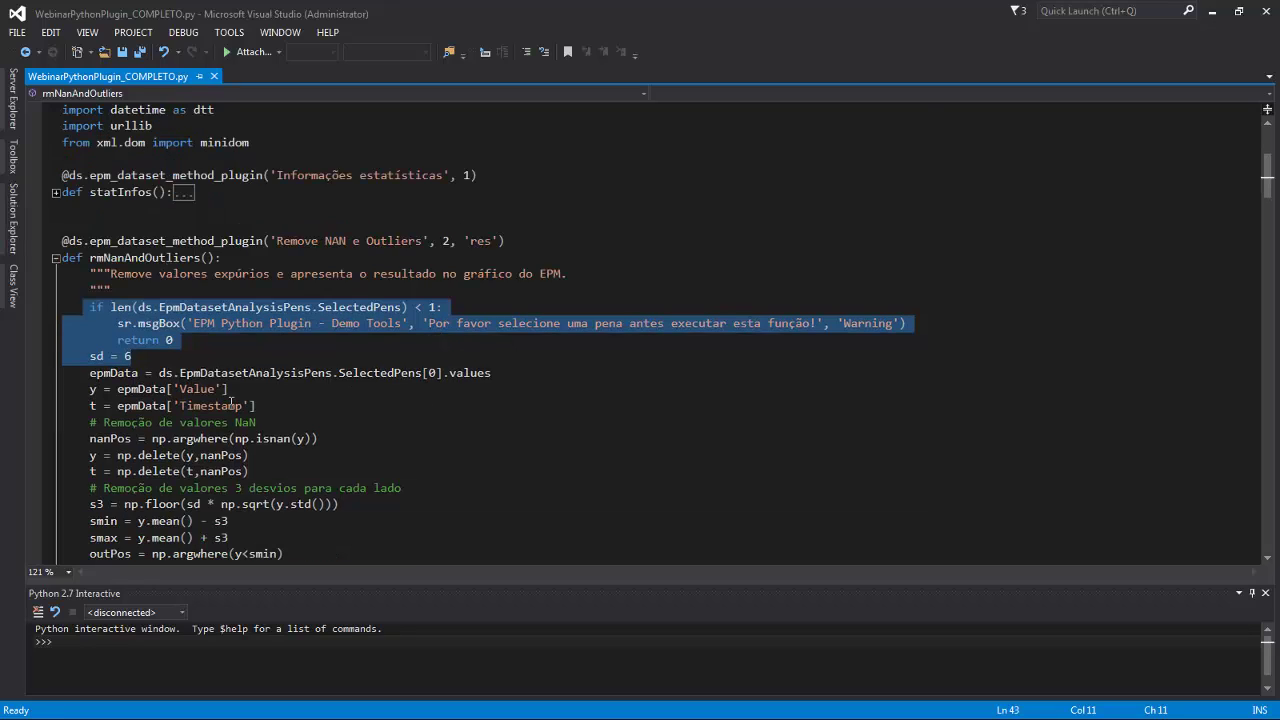
left_click(184, 390)
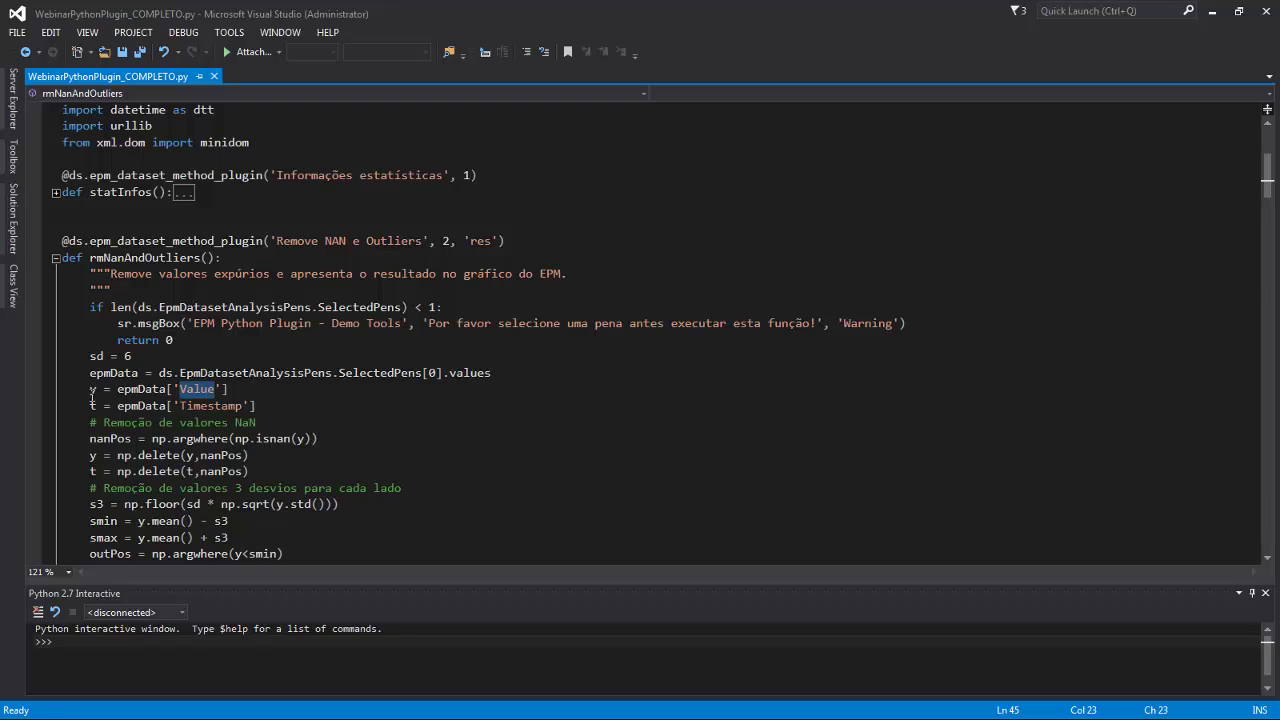
key("Down")
key("Down")
key("Down")
key("End")
scroll(184, 424, "down", 2)
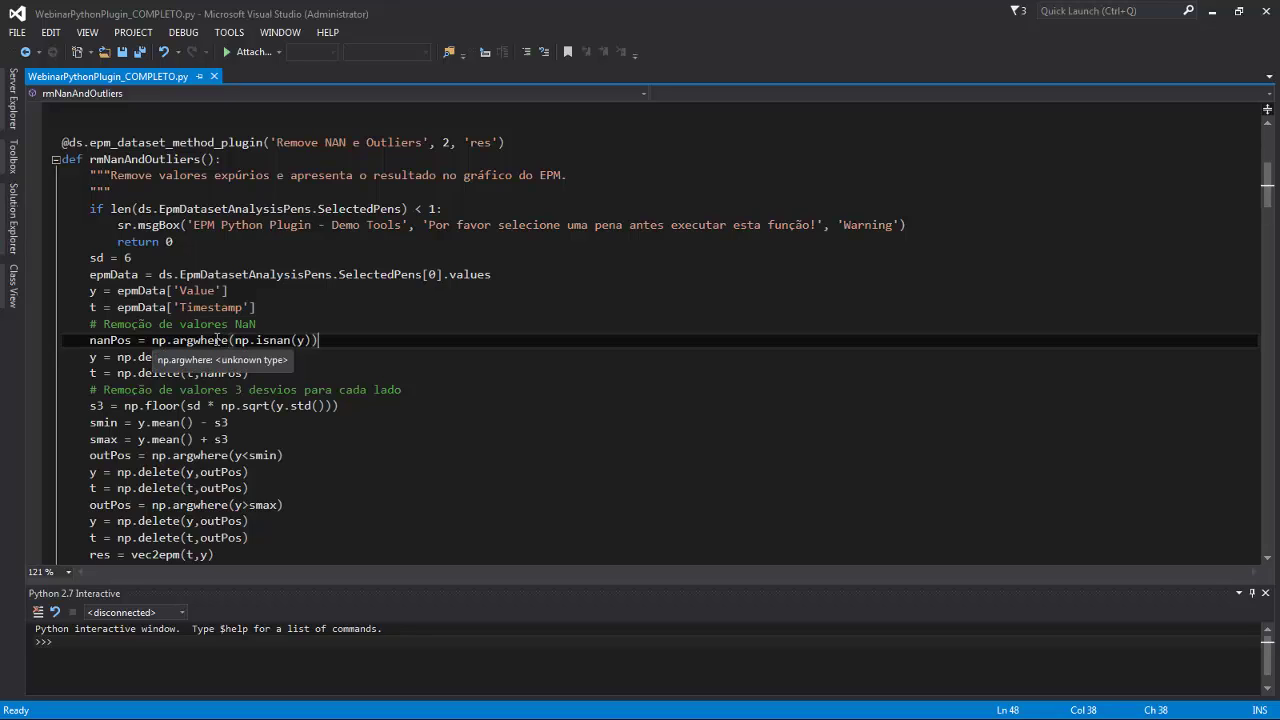
double_click(266, 338)
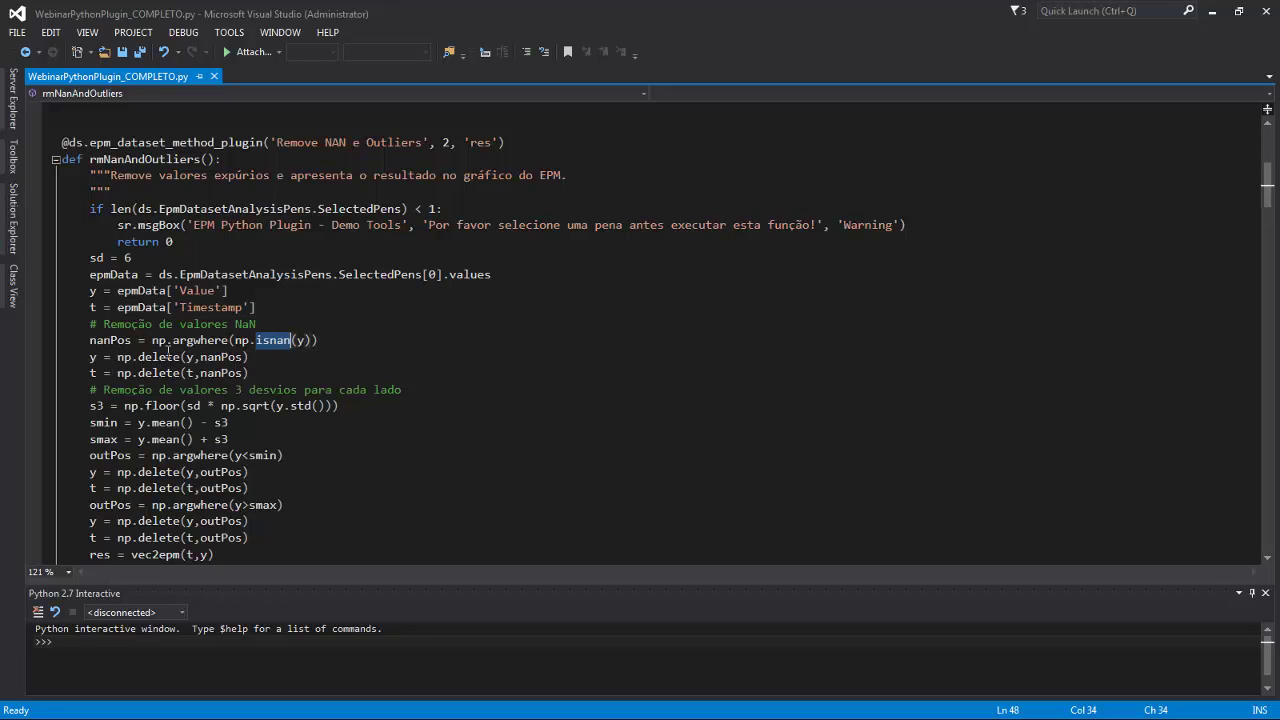
left_click(285, 370)
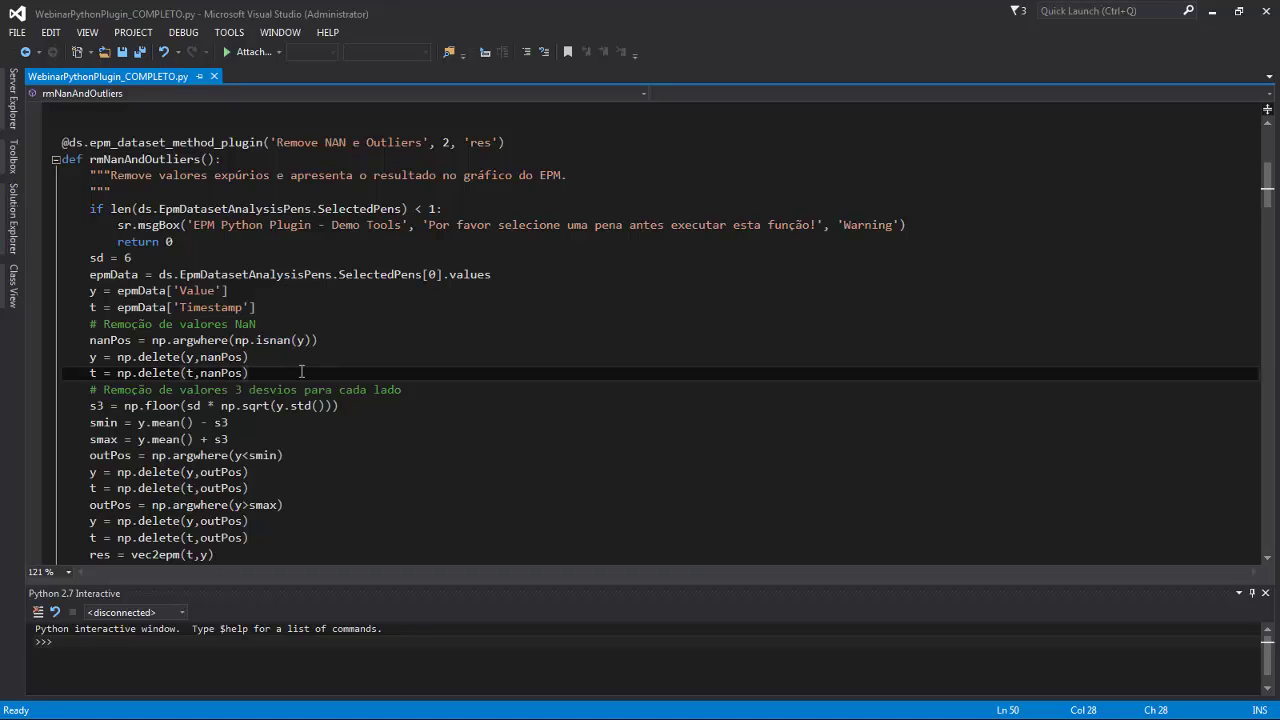
Review the outlier removal lines in rmNanAndOutliers and the res and sr.plot lines that output the result
scroll(309, 357, "down", 1)
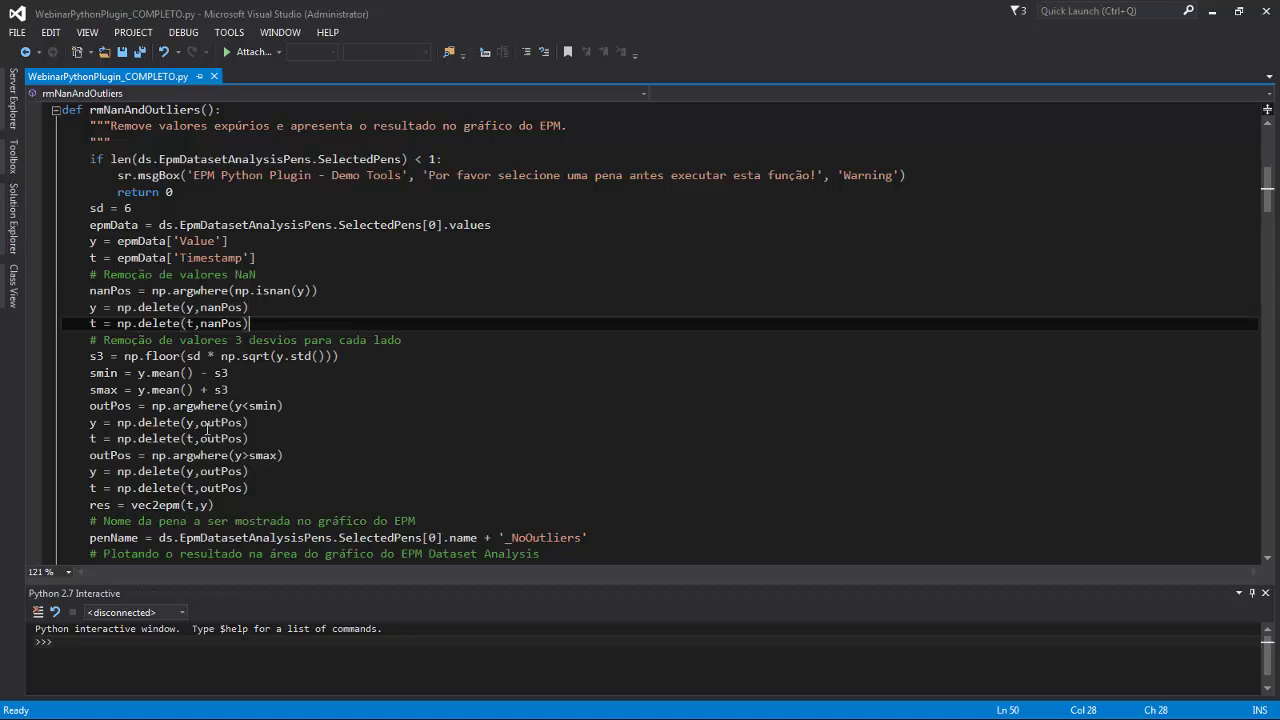
left_click_drag(253, 438, 122, 422)
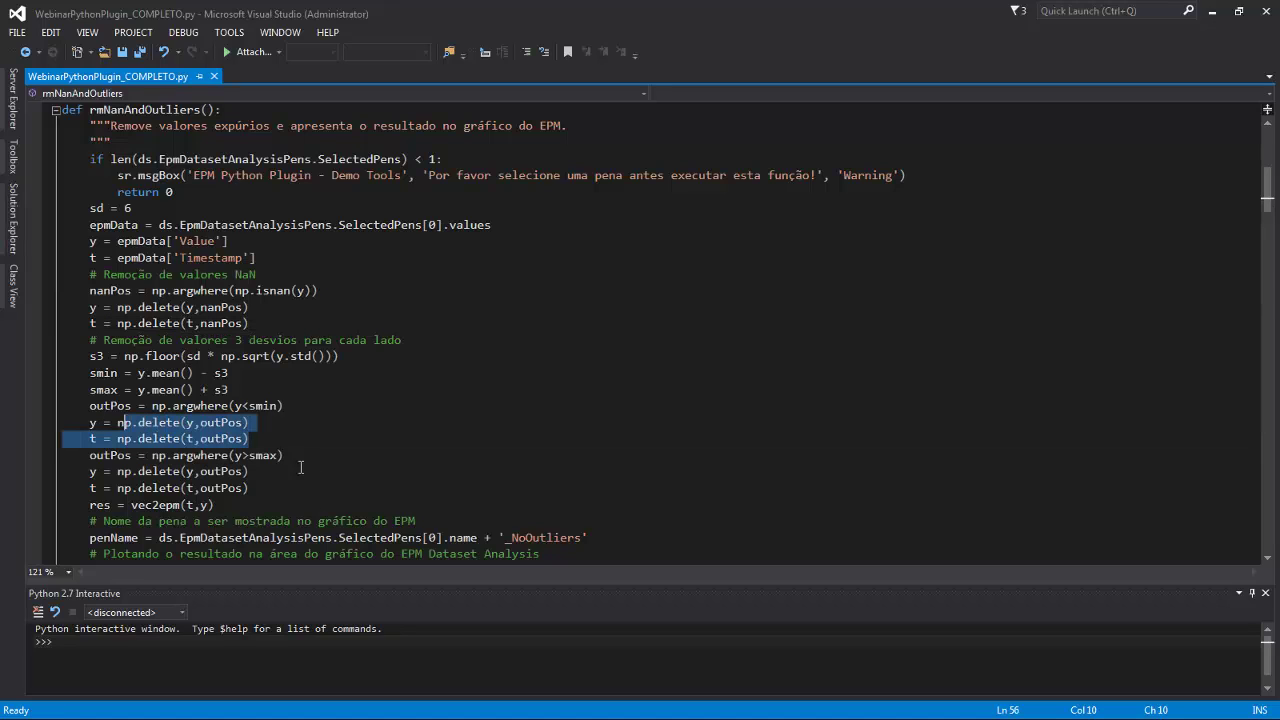
scroll(222, 504, "down", 1)
left_click(222, 504)
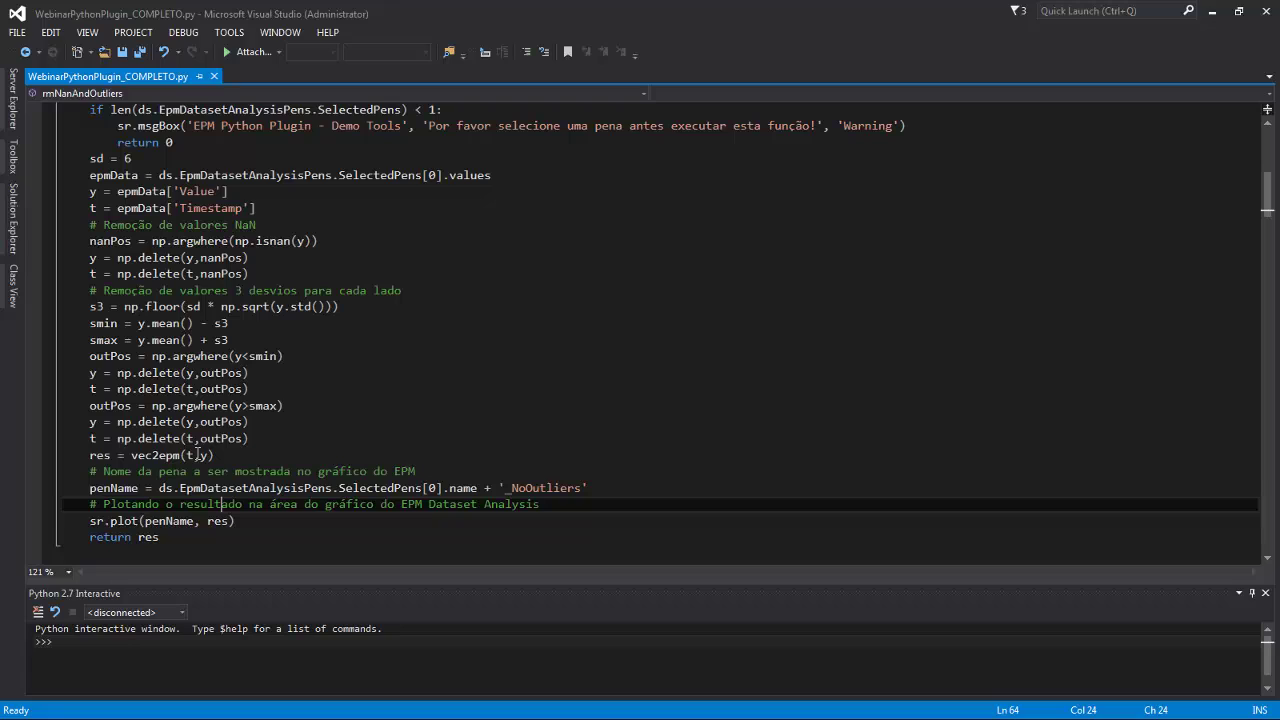
double_click(100, 455)
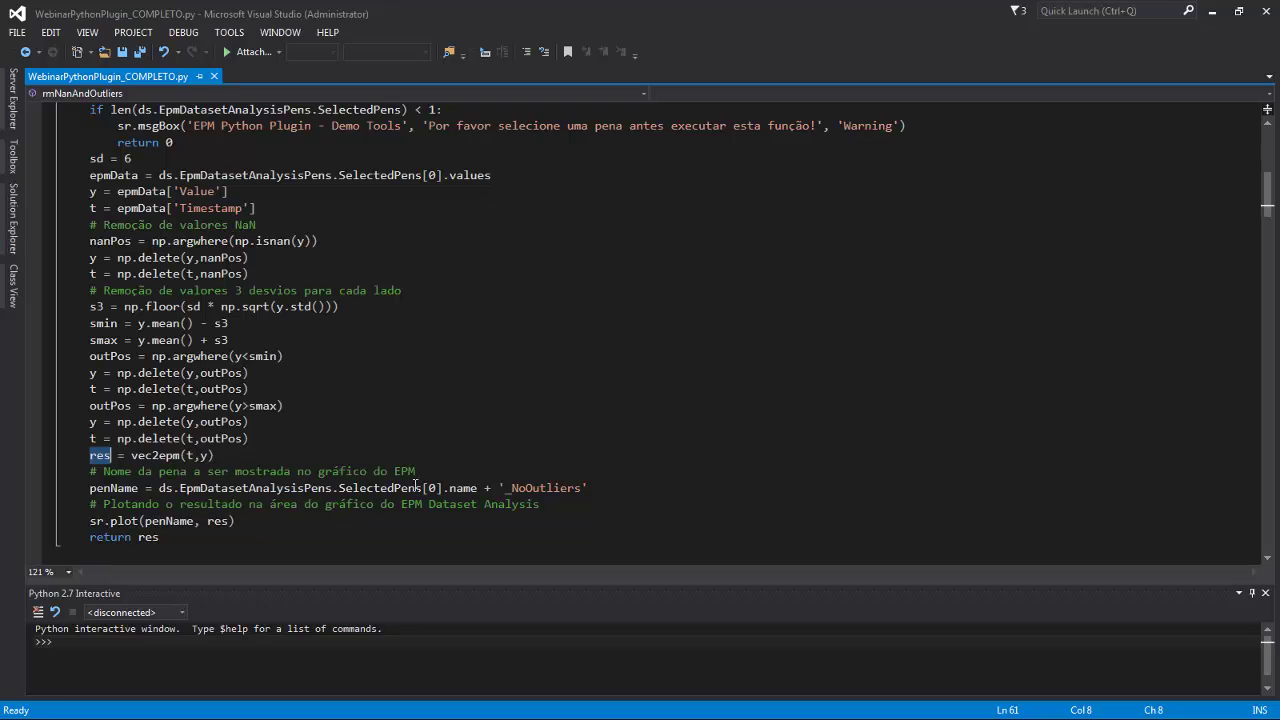
double_click(97, 521)
Check the EpmDatasetPlugins and ScriptRunner imports at the file's start and the vec2epm call in rmNanAndOutliers
scroll(311, 287, "up", 5)
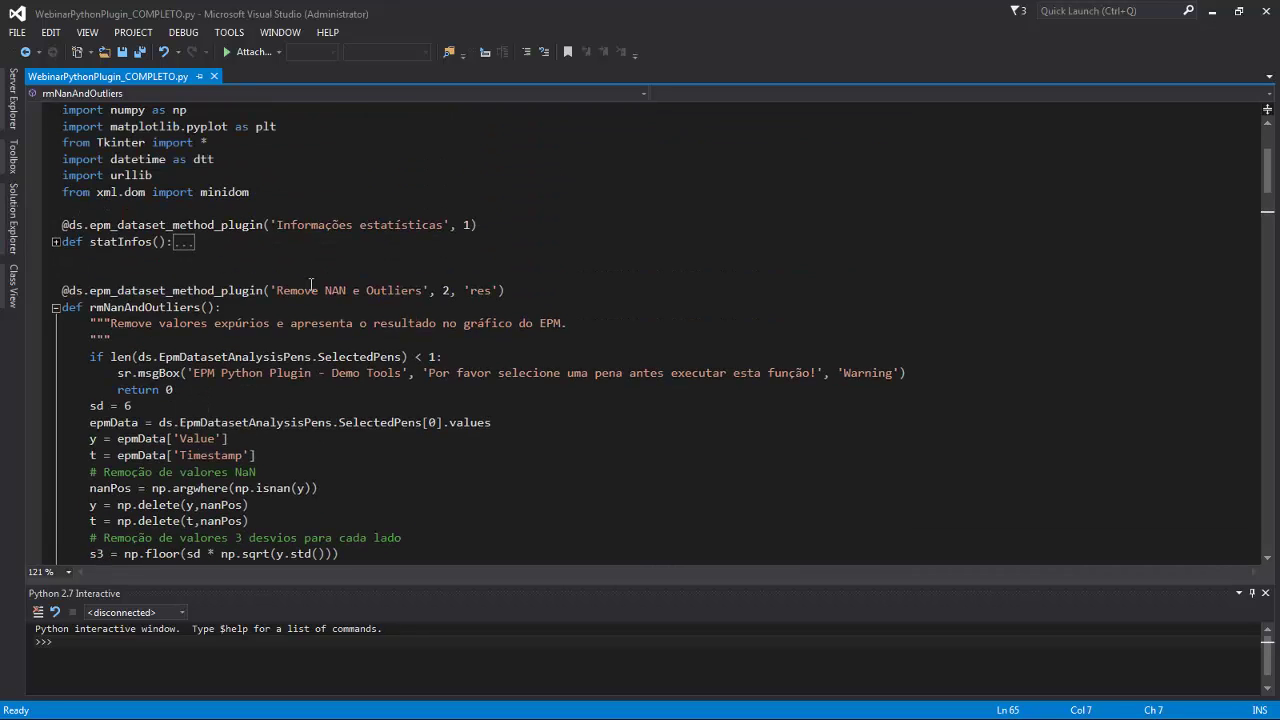
scroll(186, 148, "up", 3)
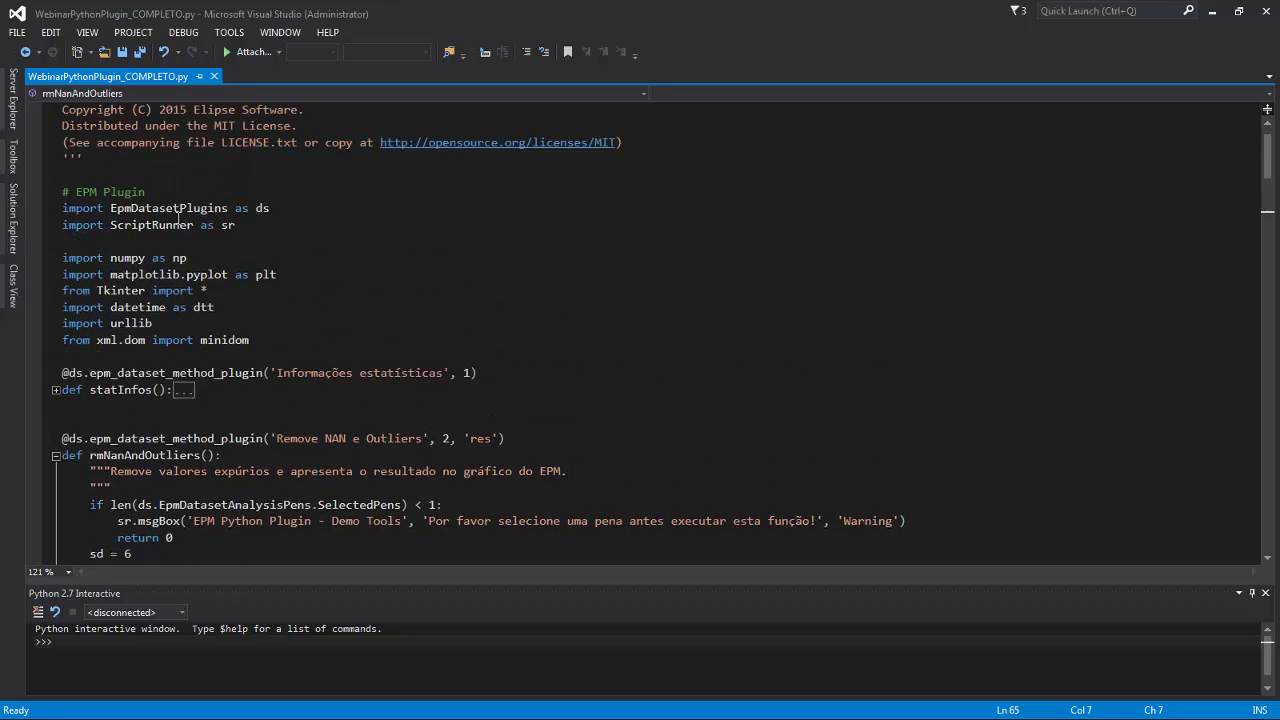
scroll(278, 372, "down", 10)
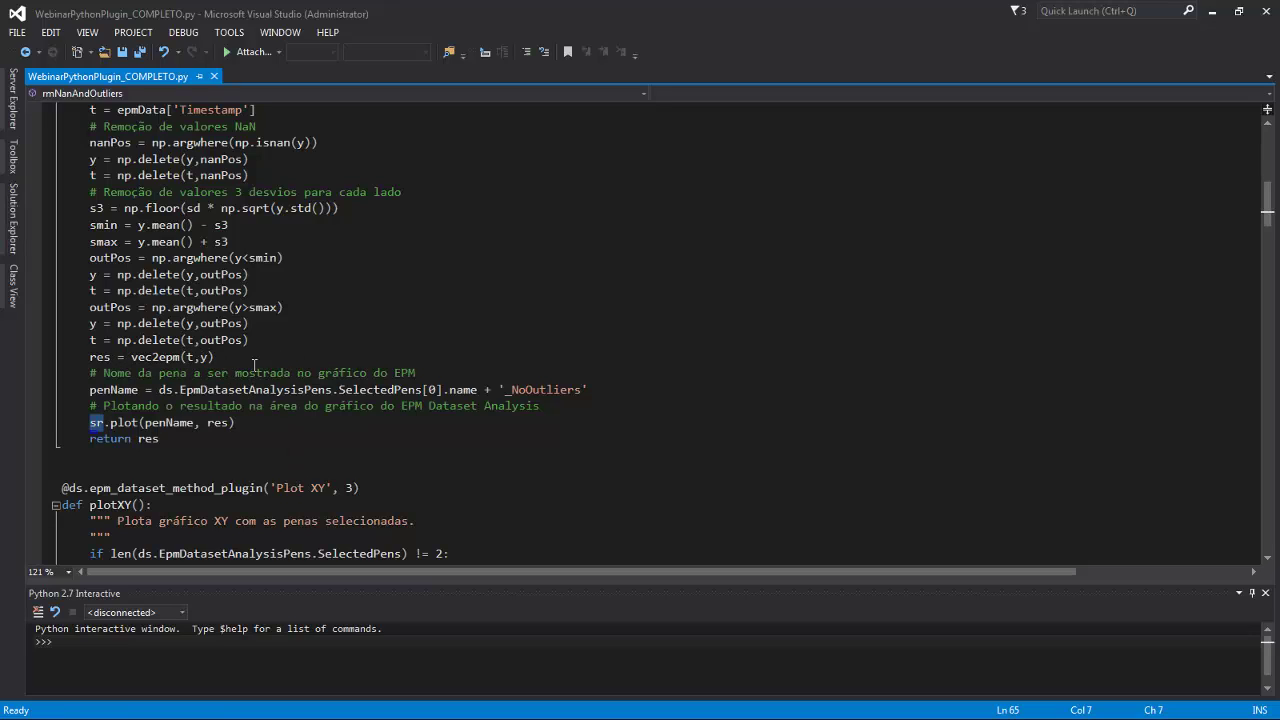
double_click(160, 358)
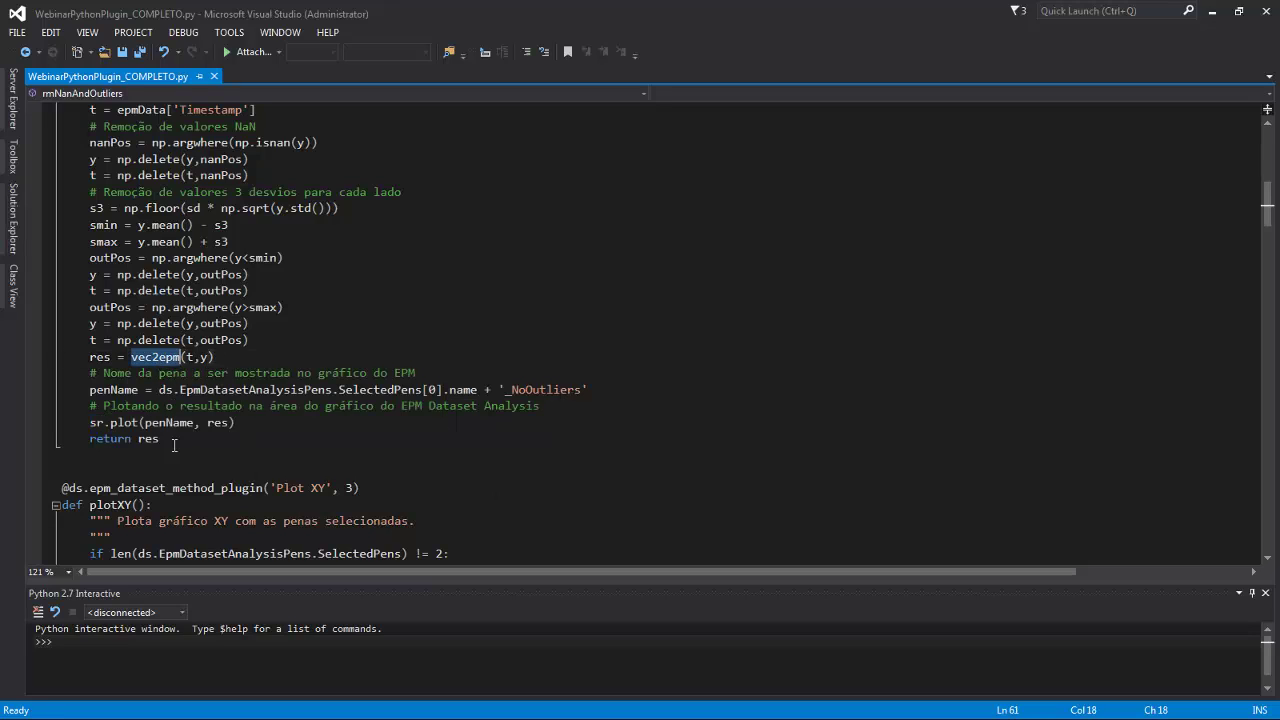
Locate the vec2epm definition under Extra functions and examine its desc and epmY array lines
left_click_drag(62, 488, 360, 488)
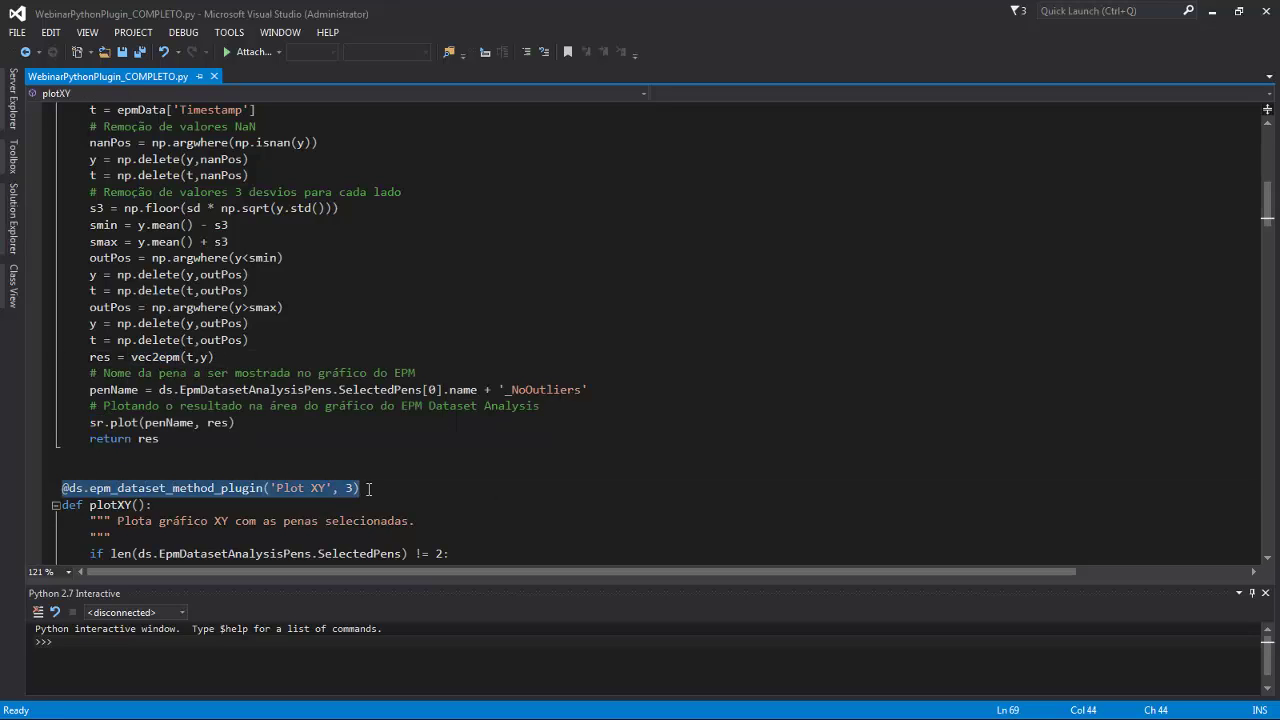
scroll(846, 296, "down", 20)
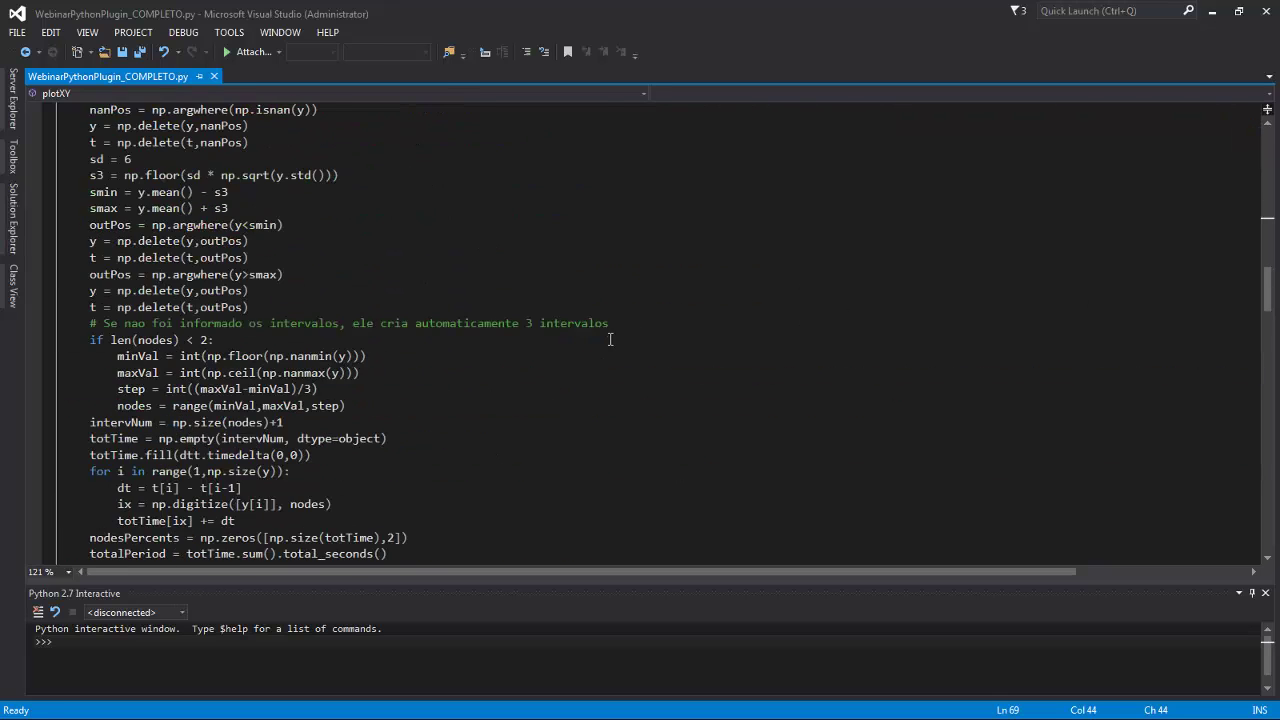
scroll(524, 317, "down", 4)
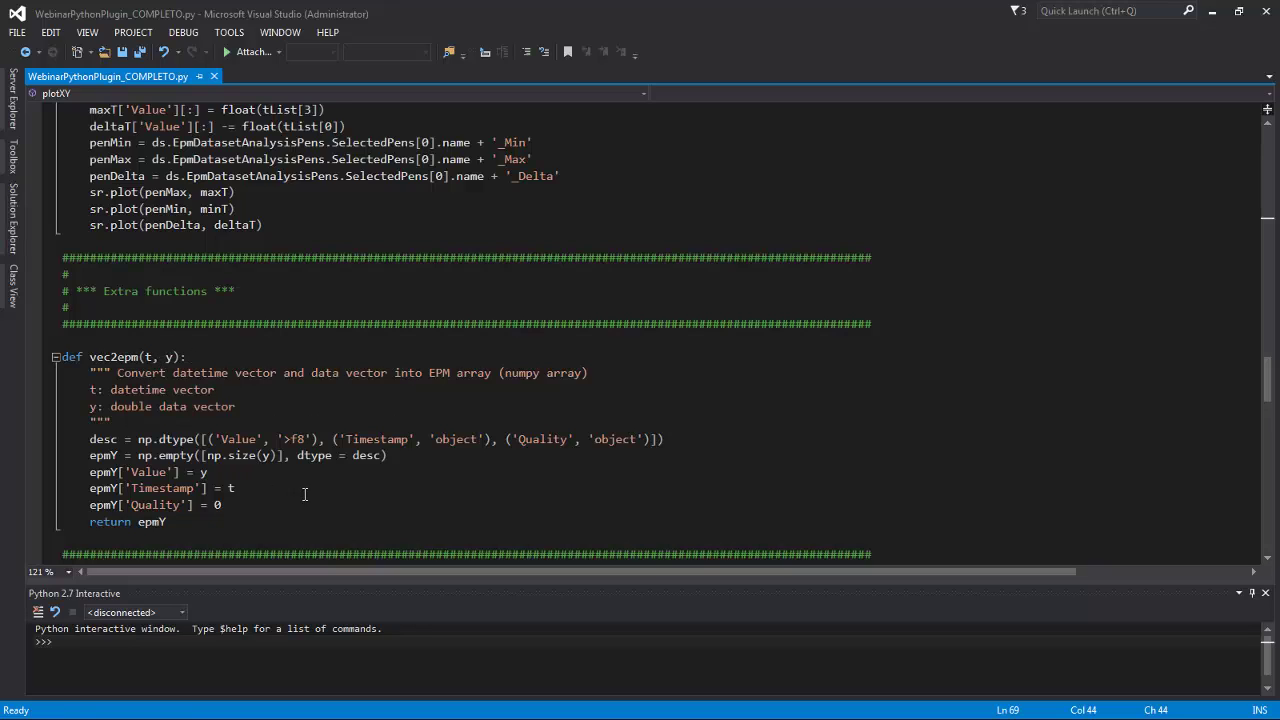
left_click_drag(90, 440, 310, 456)
left_click(398, 457, "shift")
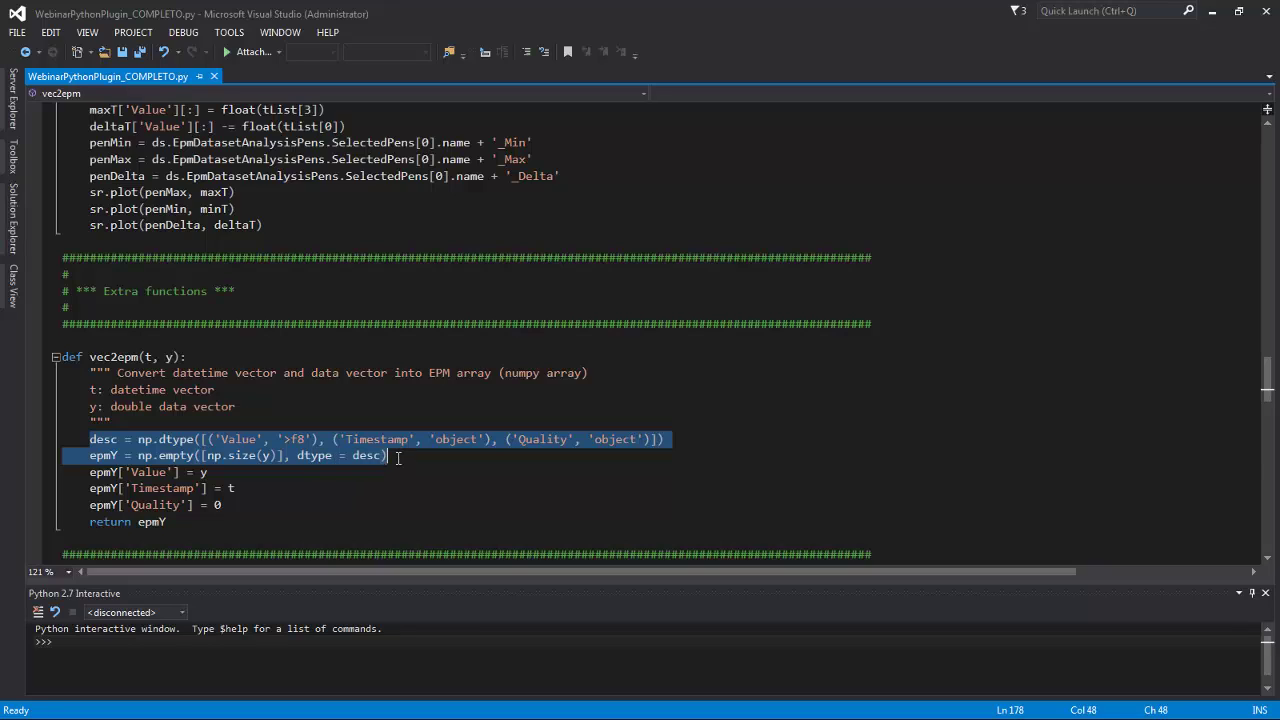
left_click(398, 457)
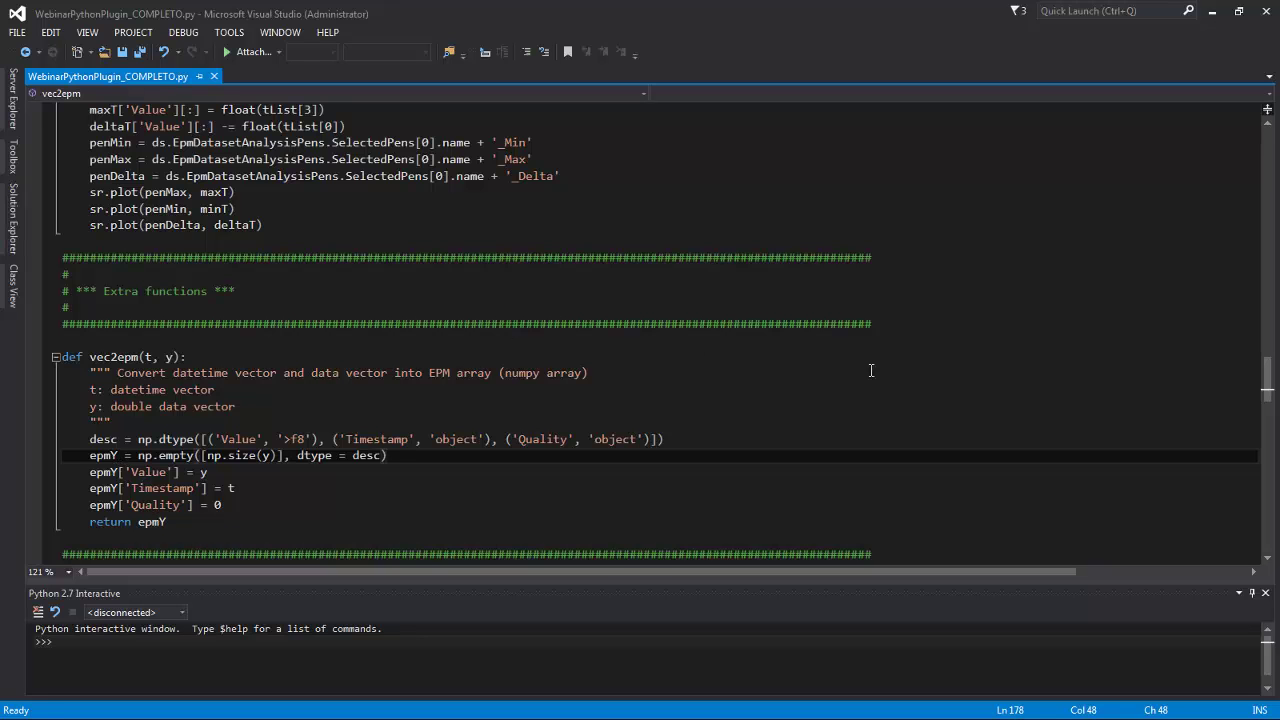
Return to the plotXY function and examine its plt.scatter line
scroll(261, 329, "up", 1)
scroll(261, 329, "up", 20)
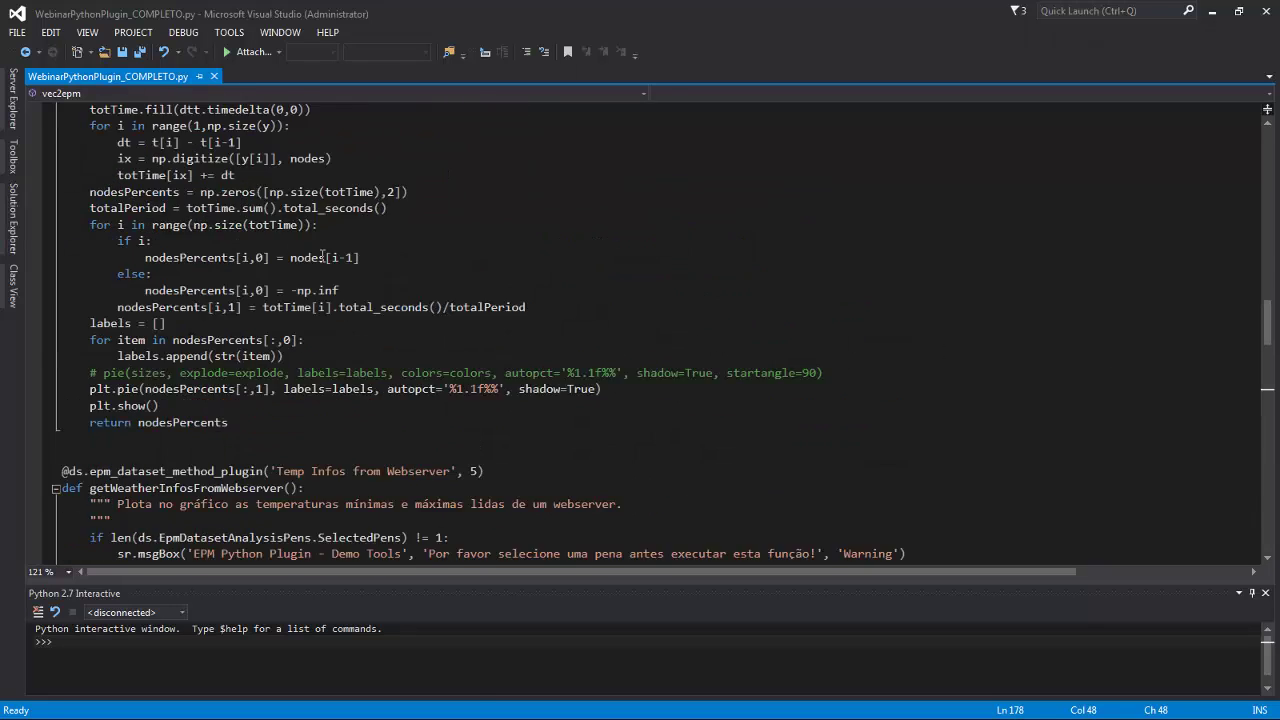
scroll(327, 254, "up", 11)
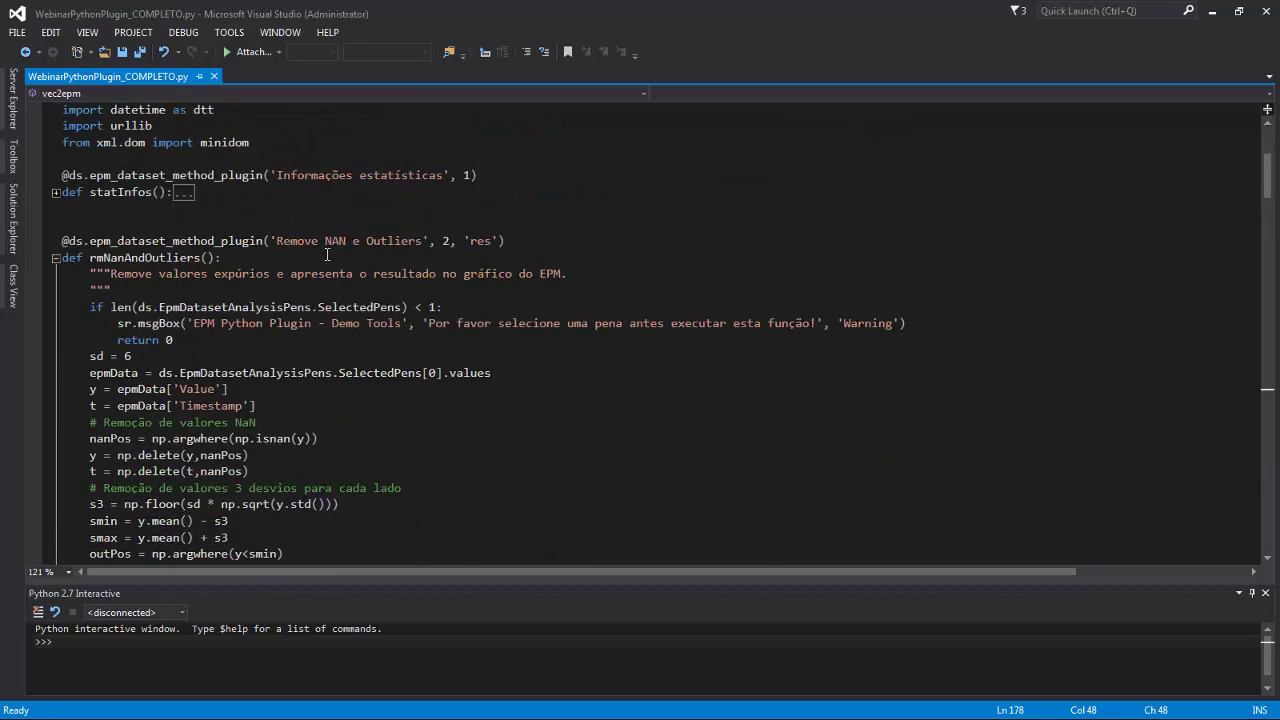
scroll(297, 272, "down", 5)
scroll(297, 272, "down", 7)
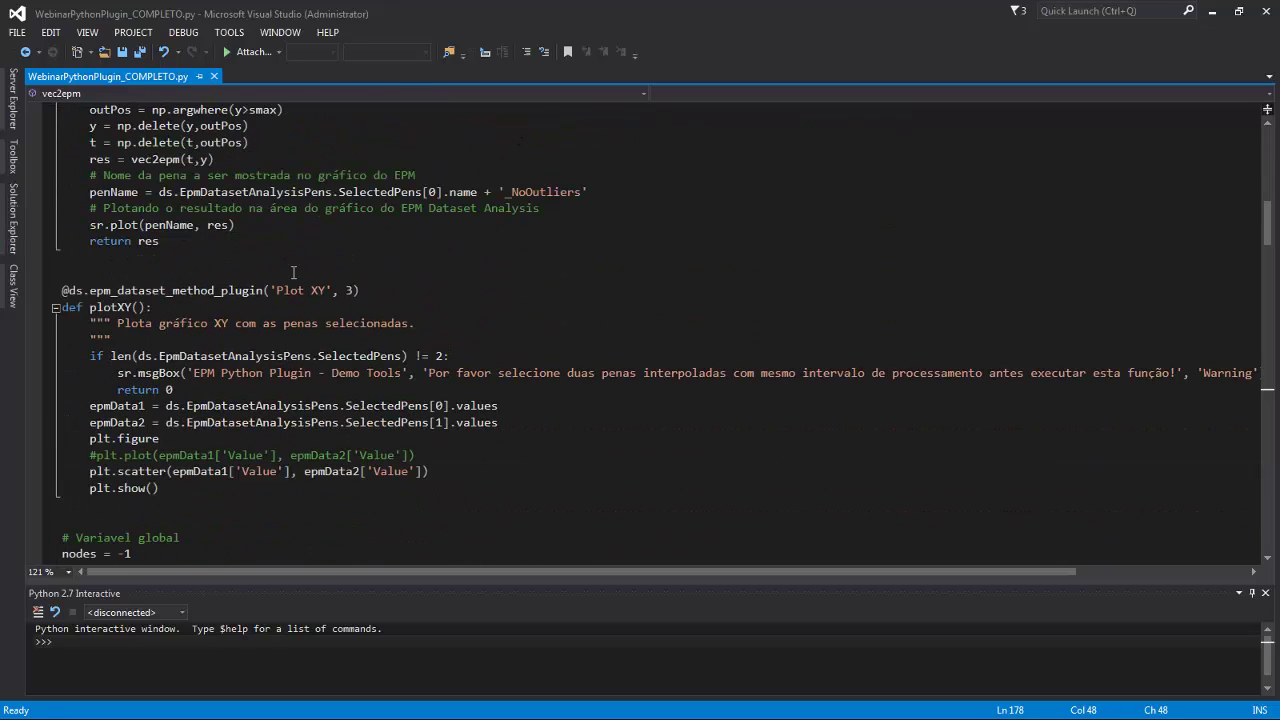
left_click(120, 471)
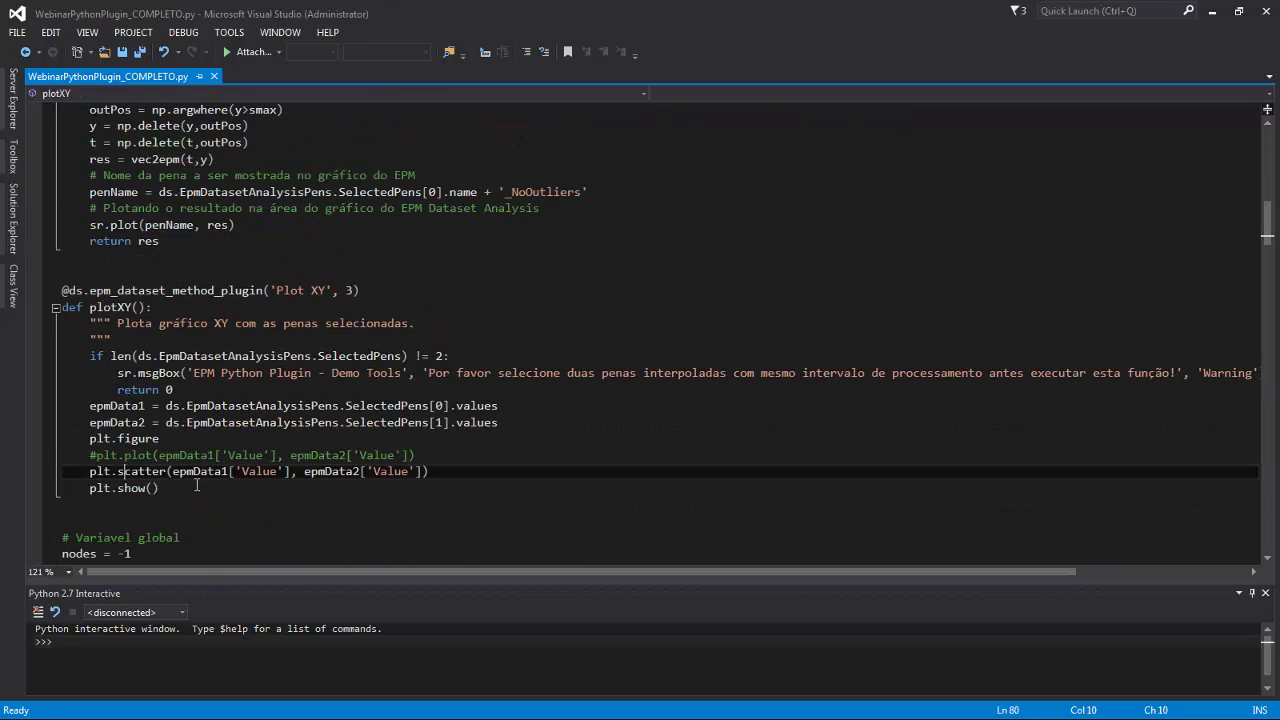
scroll(191, 463, "down", 1)
scroll(185, 380, "up", 2)
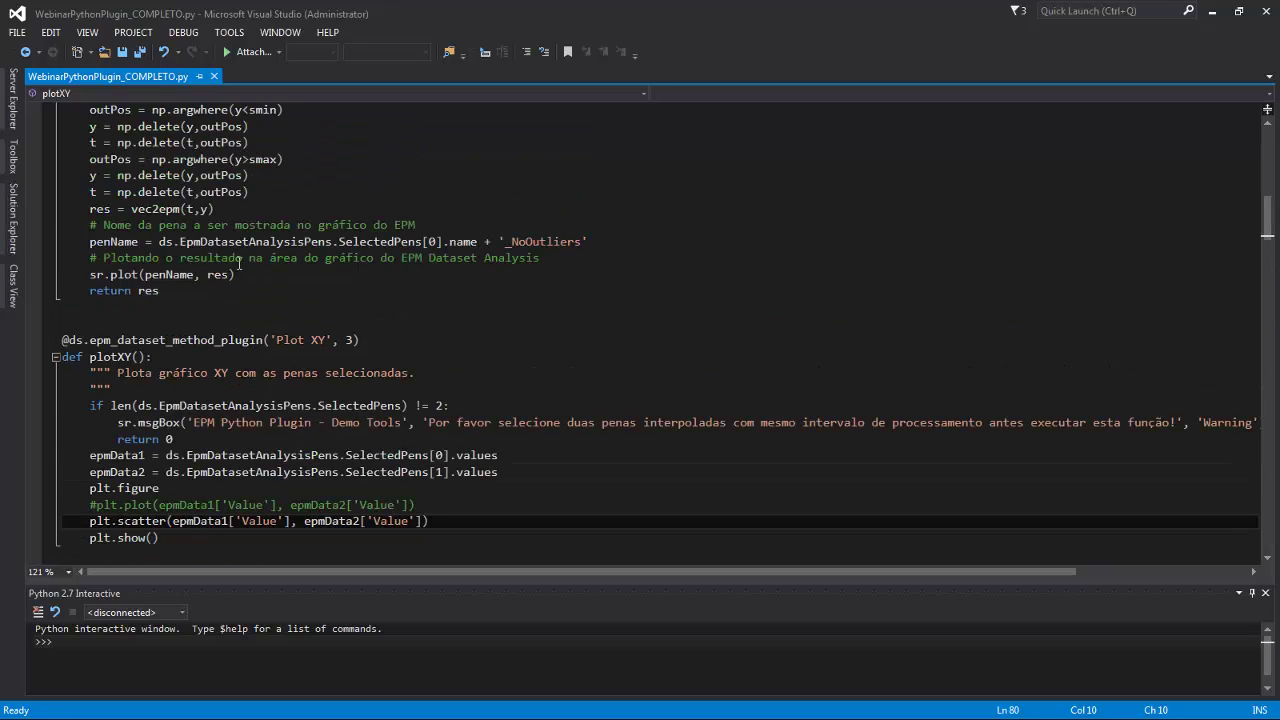
Examine the sr.plot call in rmNanAndOutliers and the selected pen name used to build penName
left_click(132, 272)
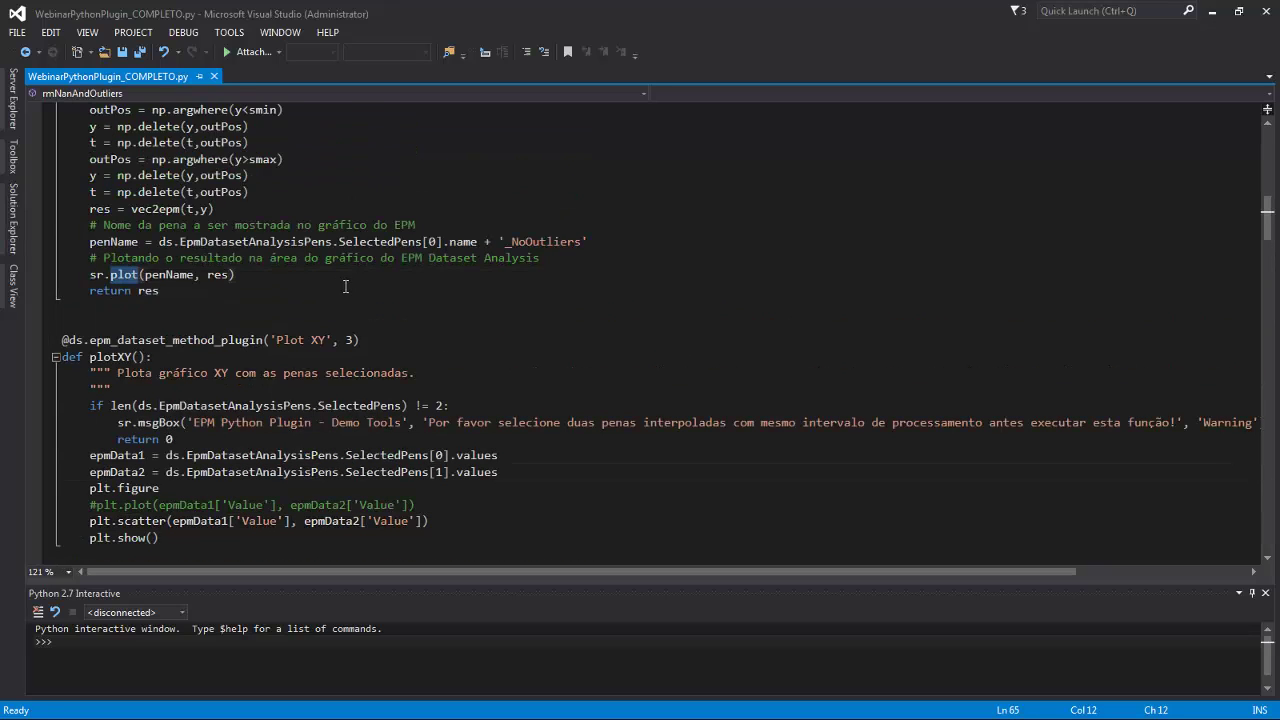
scroll(345, 287, "up", 1)
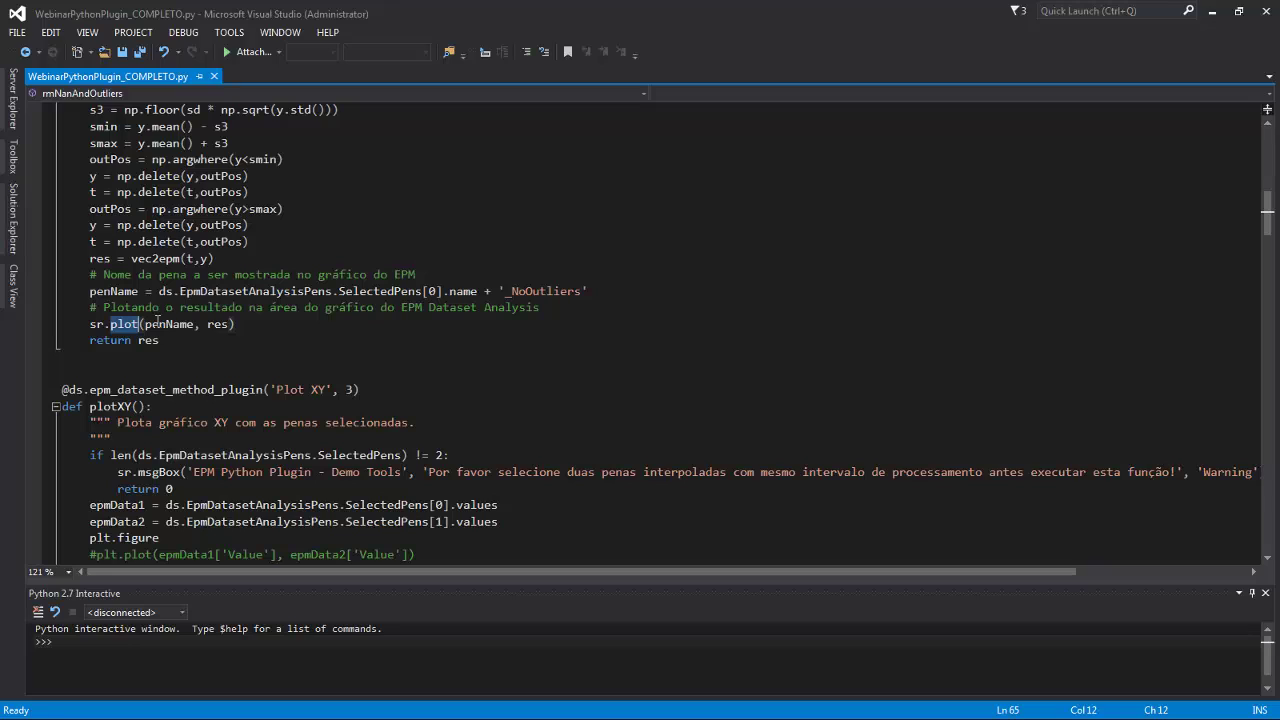
left_click(449, 292)
left_click_drag(478, 292, 180, 292)
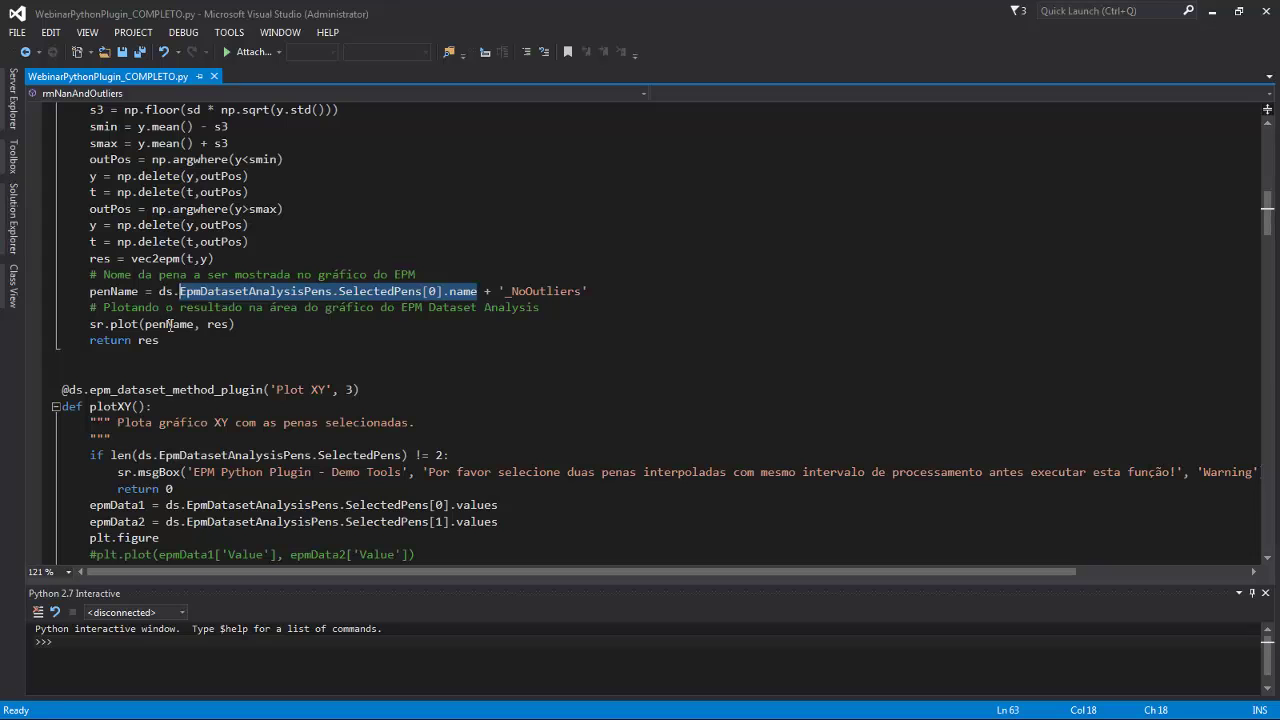
left_click(258, 331)
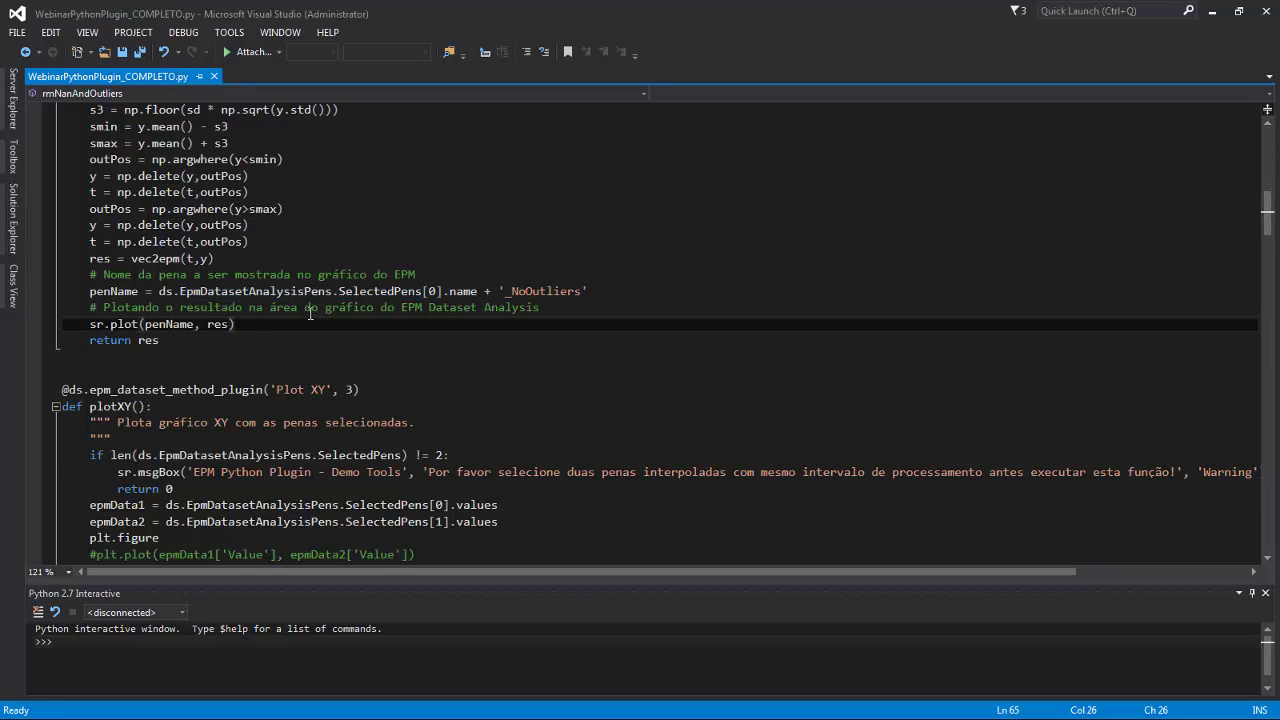
scroll(258, 331, "up", 1)
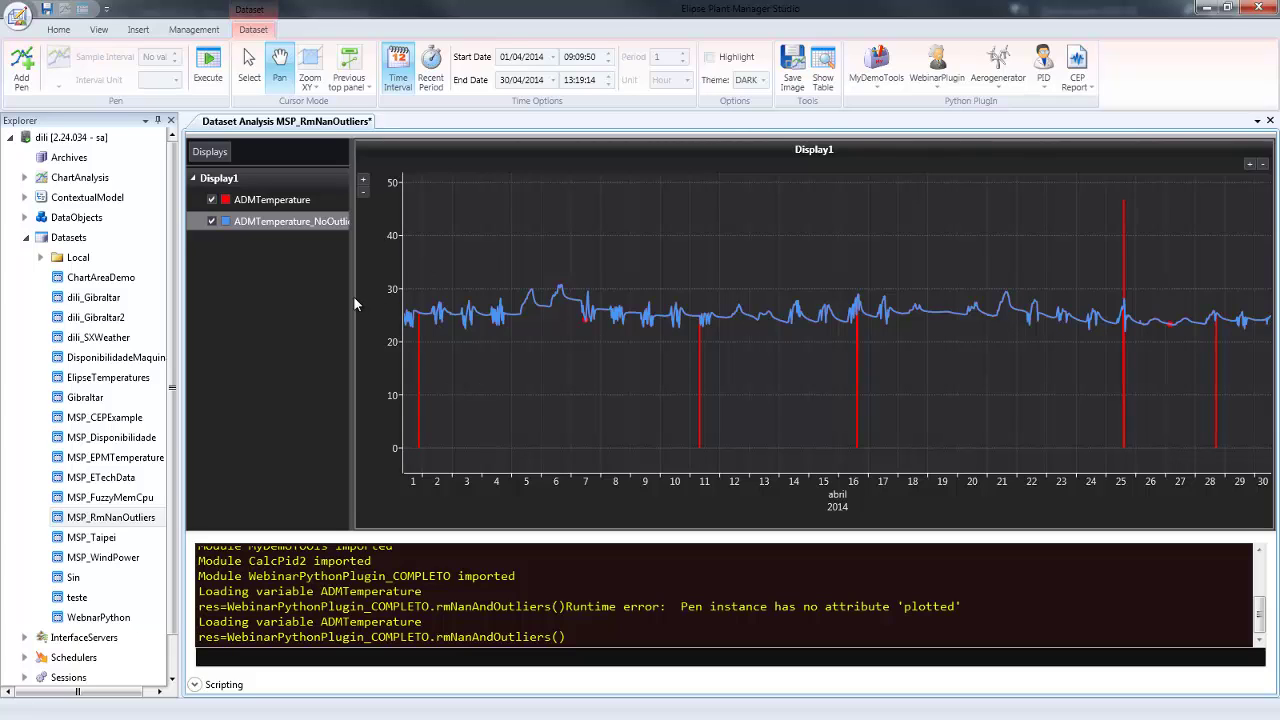
Switch to EPM Studio, widen the pen list to fit the full pen names, and close the MSP_RmNanOutliers dataset analysis
left_click_drag(352, 295, 419, 297)
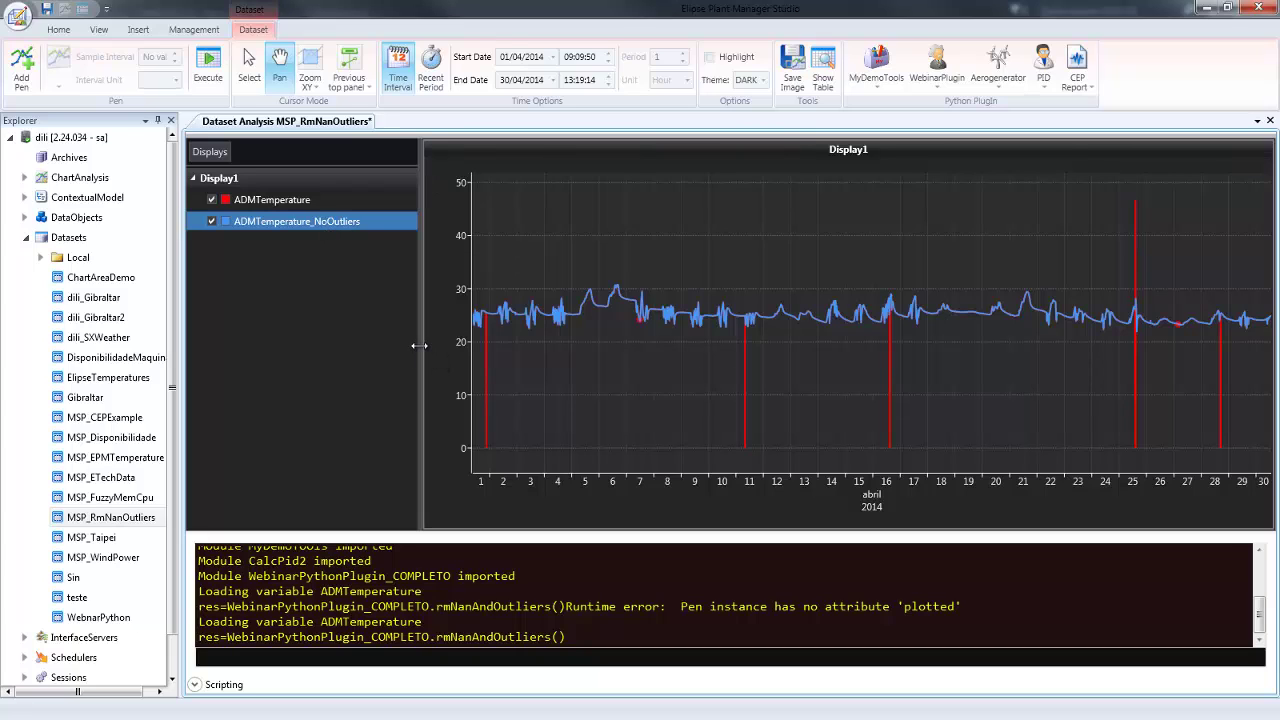
left_click_drag(423, 346, 376, 330)
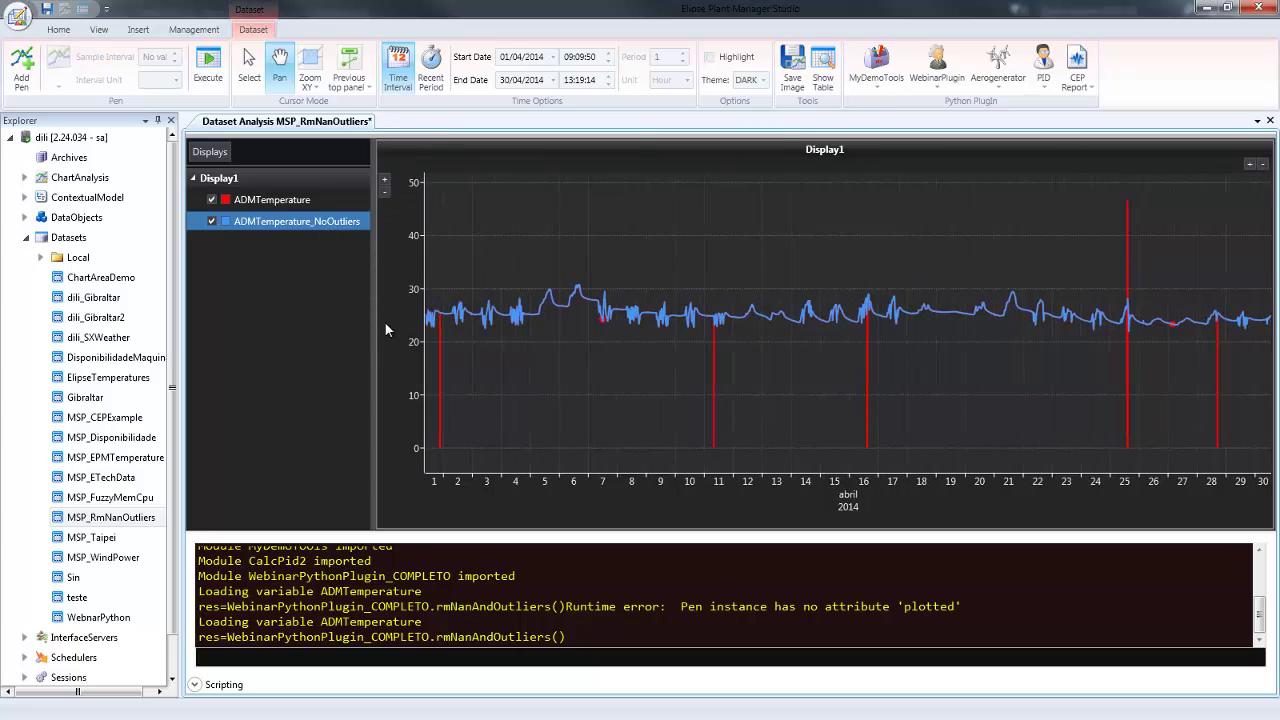
middle_click(331, 128)
left_click(727, 426)
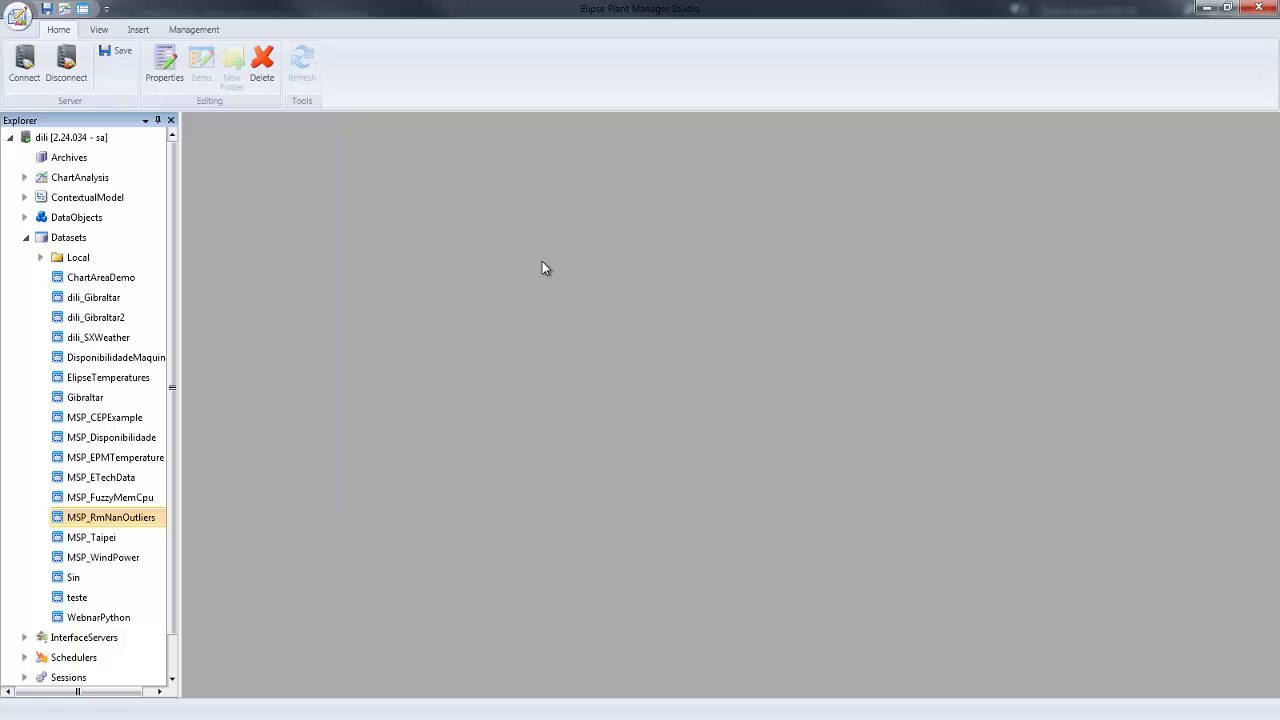
Open the MSP_WindPower dataset with its scripting console expanded and execute it to plot the pens
left_click(108, 559)
double_click(110, 560)
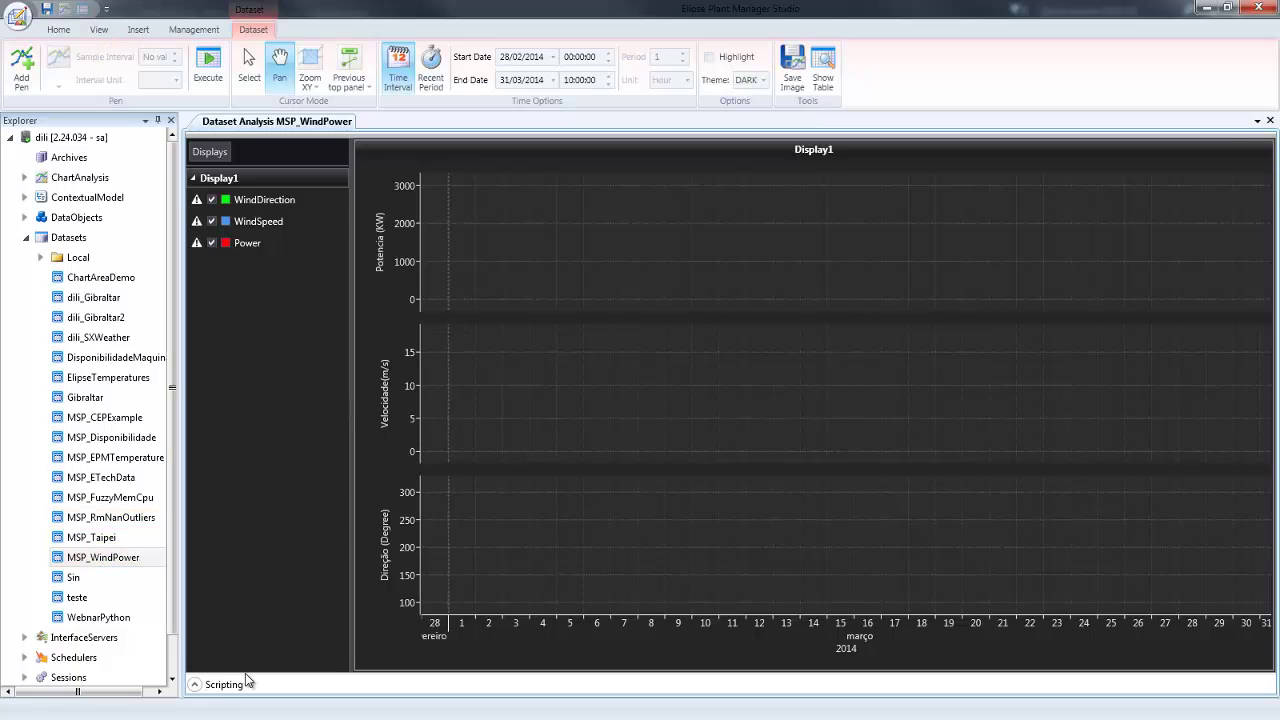
left_click(195, 685)
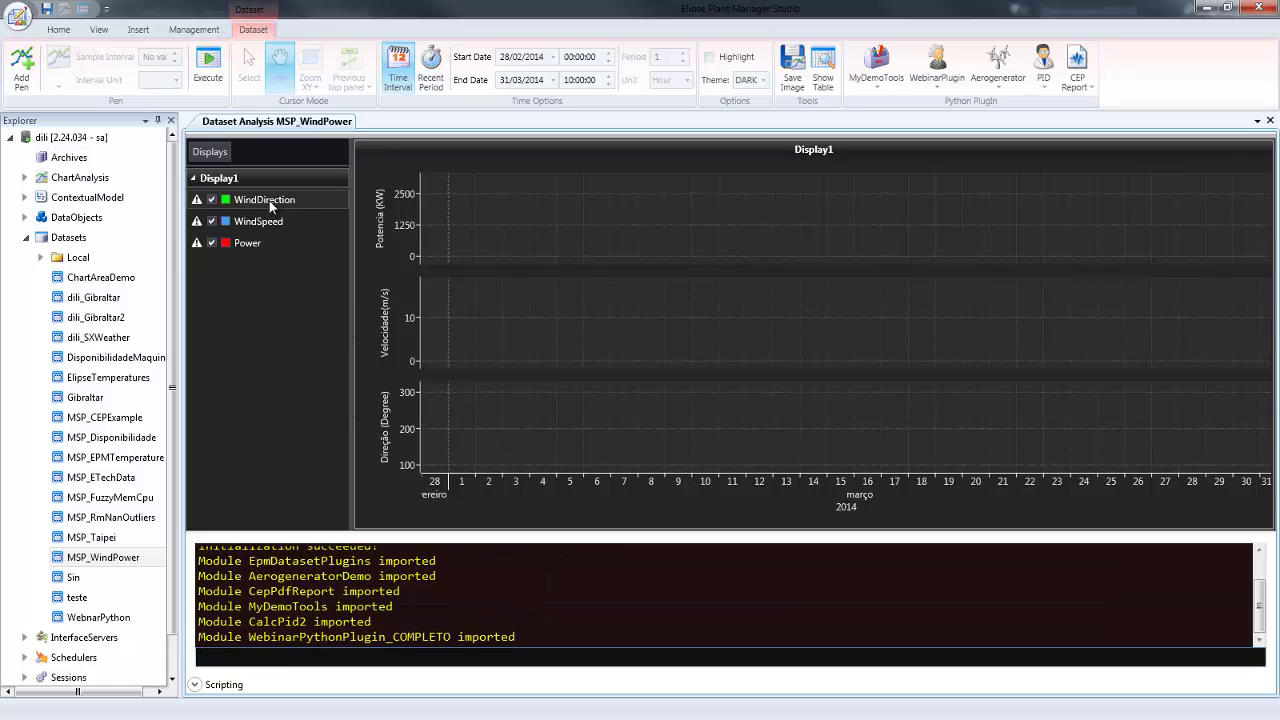
left_click(213, 80)
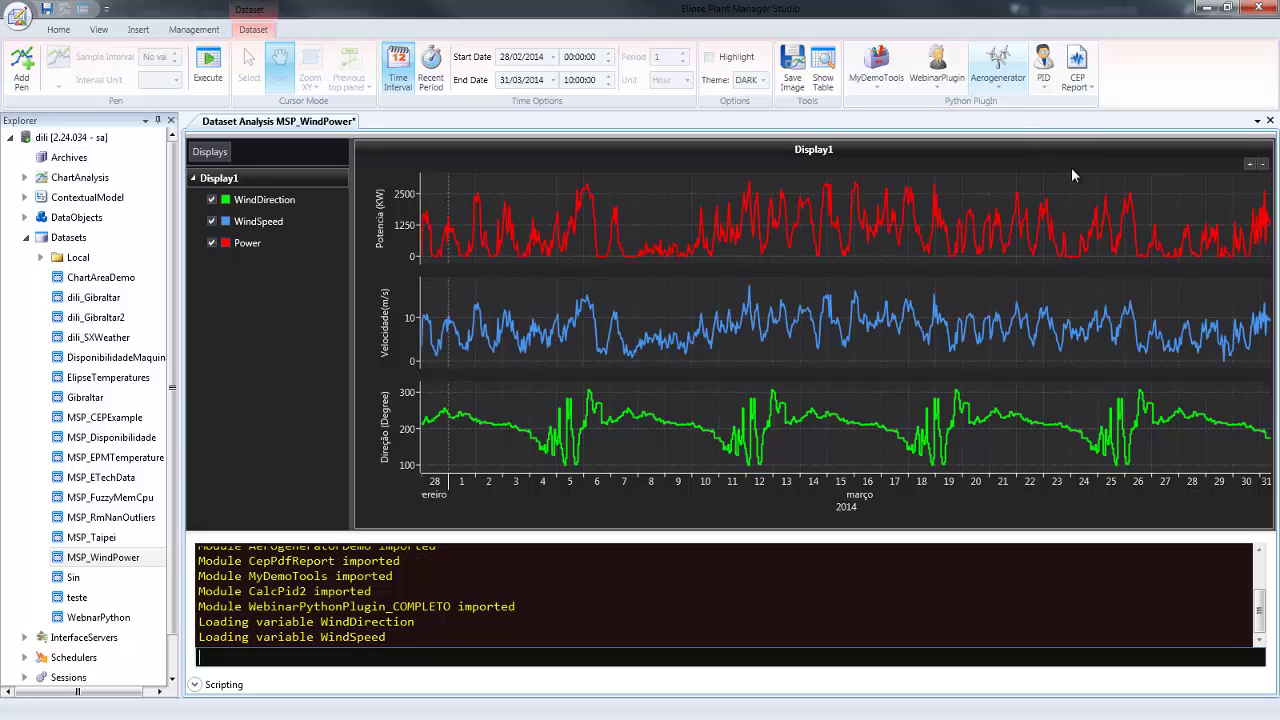
Plot the Aerogenerator Wind Speed X Power Chart for the Power and WindSpeed pens, with minimum wind speed 4.0 m/s and nominal power 3000.0 KW
left_click(998, 88)
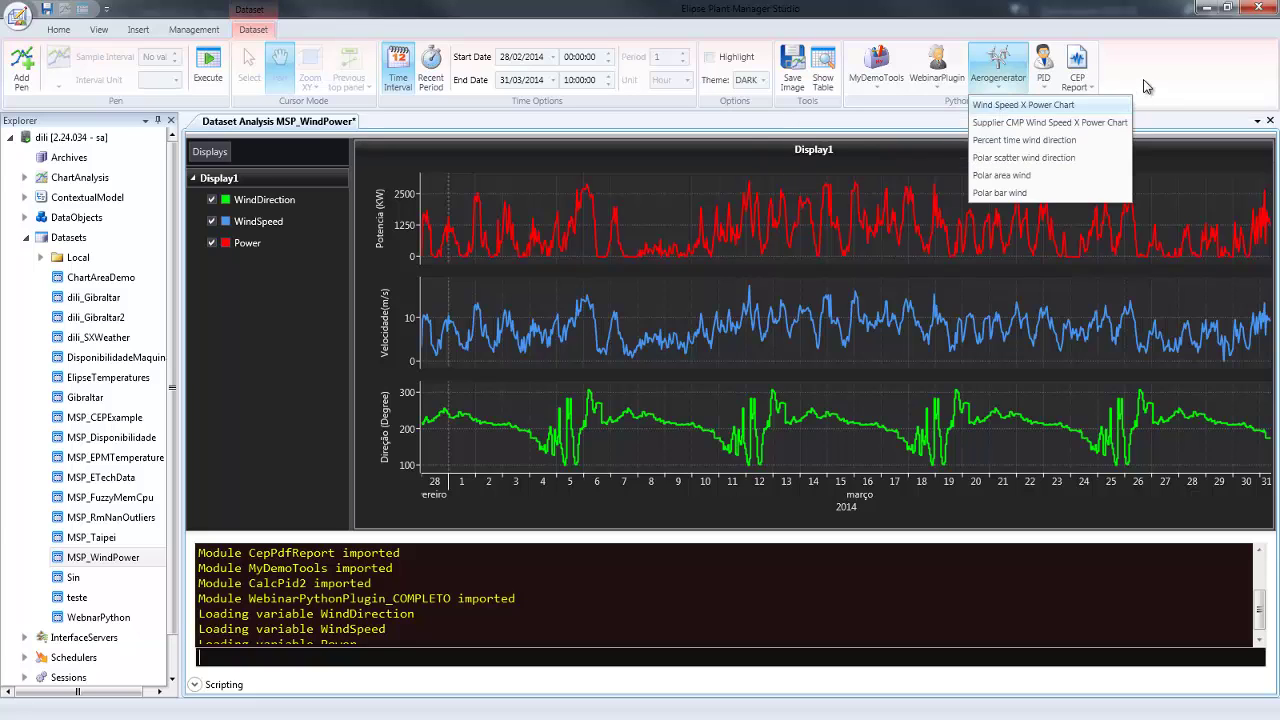
left_click(1108, 106)
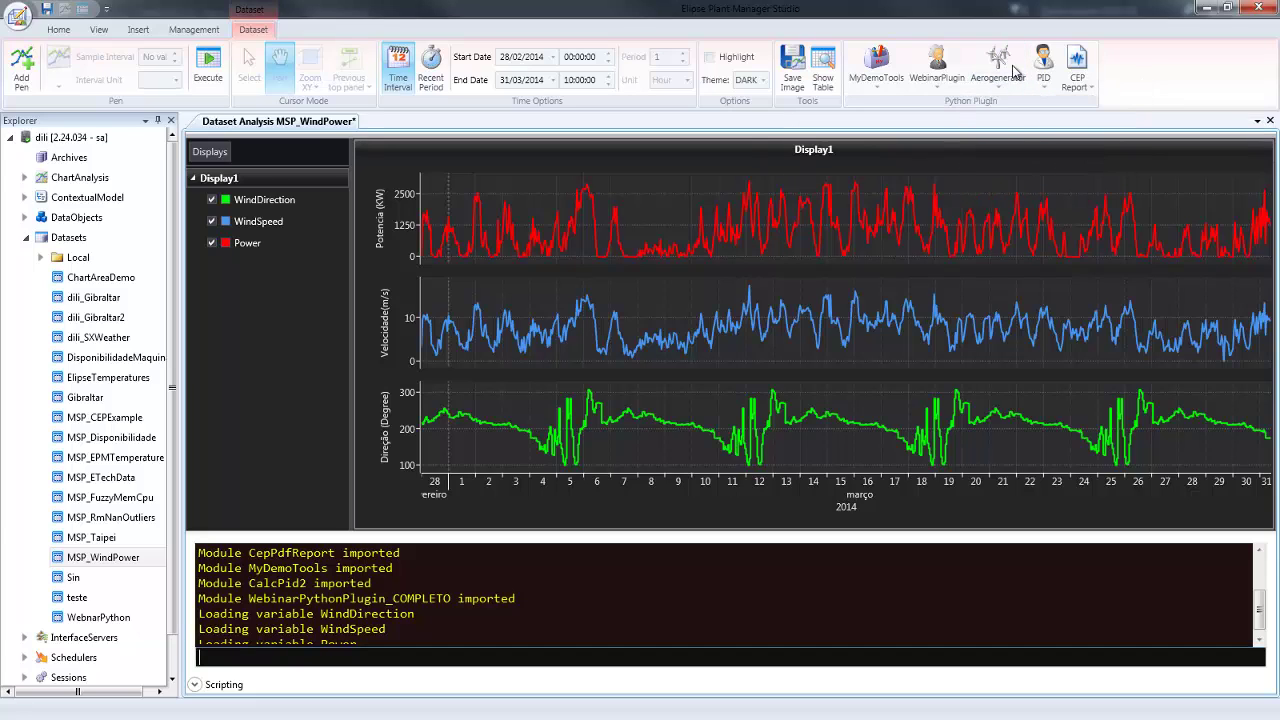
left_click(256, 247)
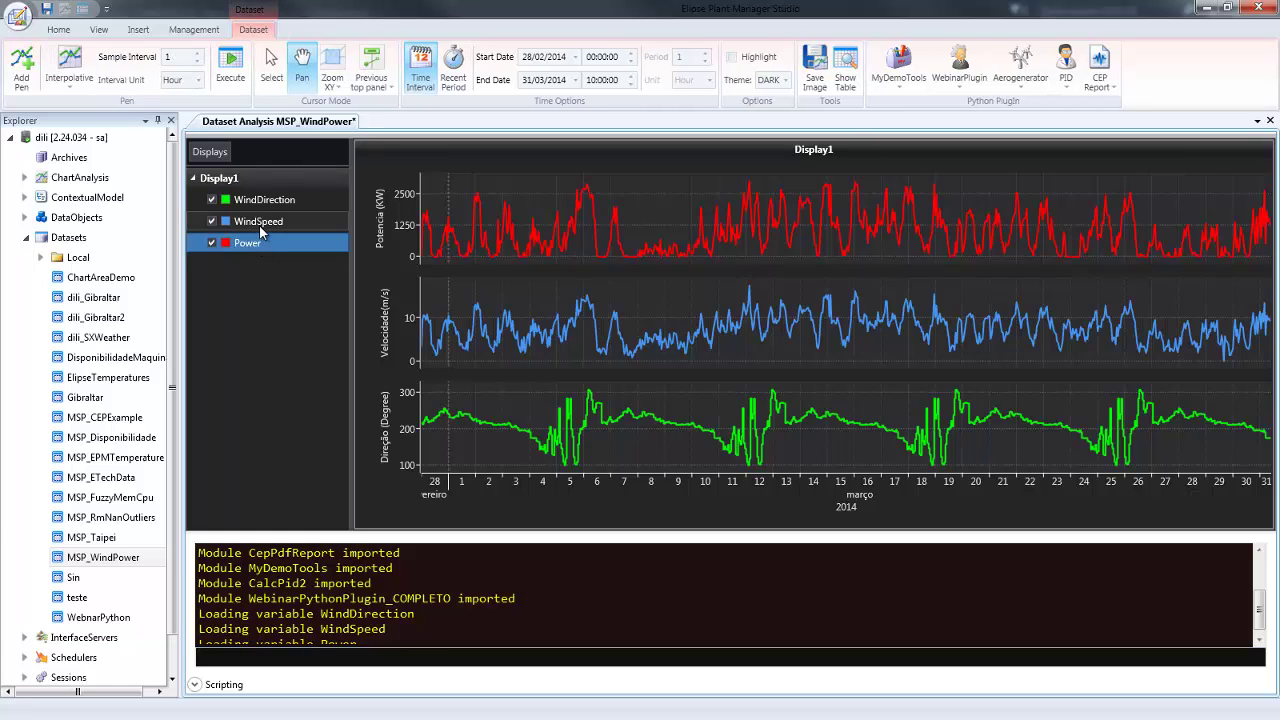
left_click(263, 228, "ctrl")
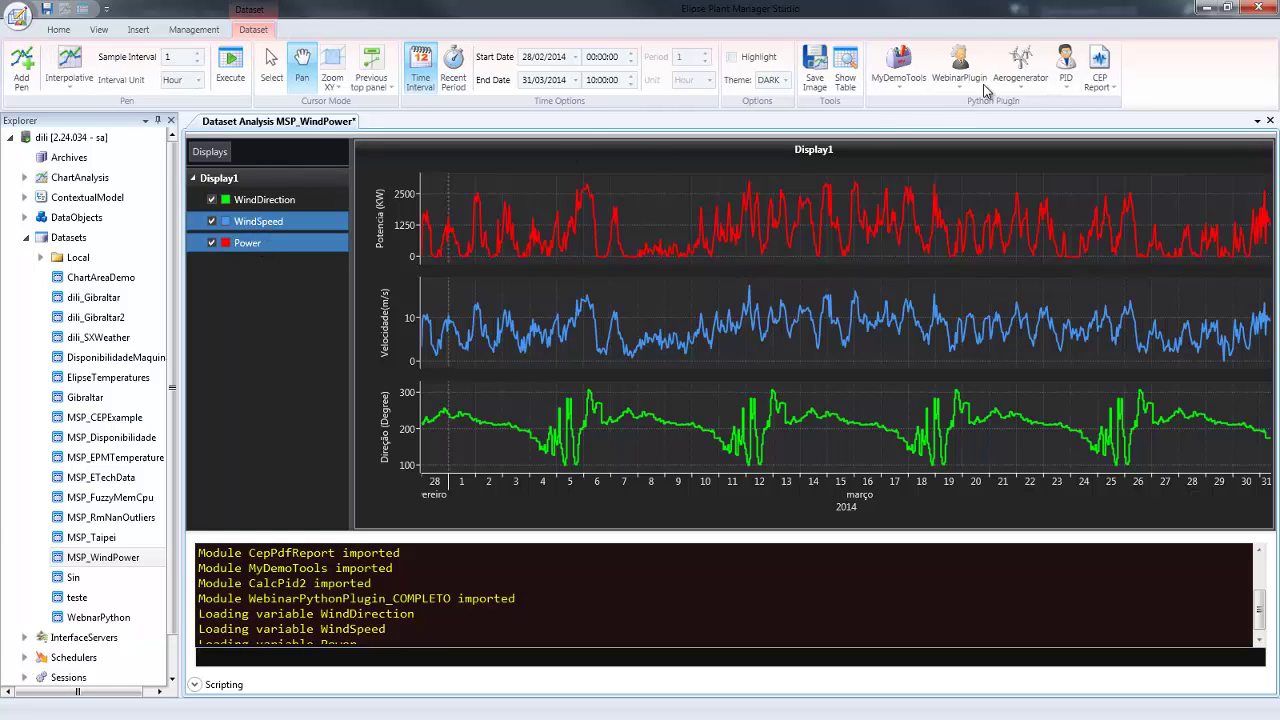
left_click(1022, 82)
left_click(1016, 110)
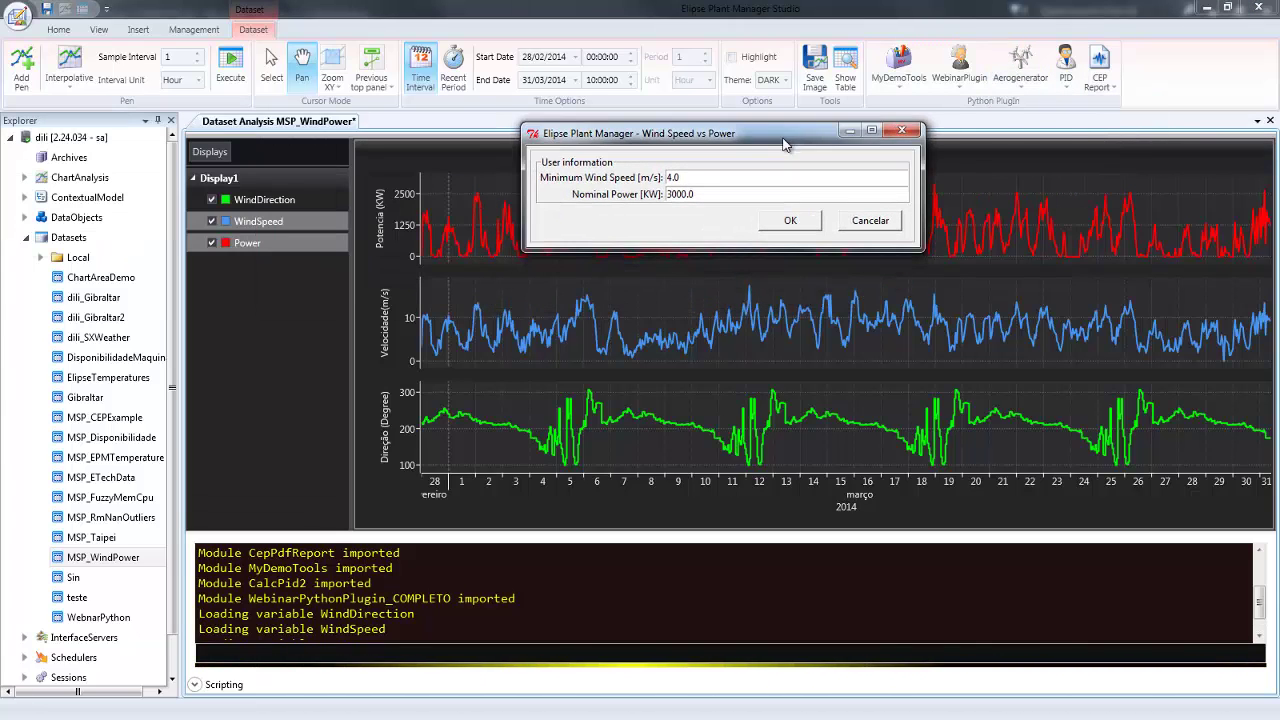
left_click_drag(784, 145, 788, 189)
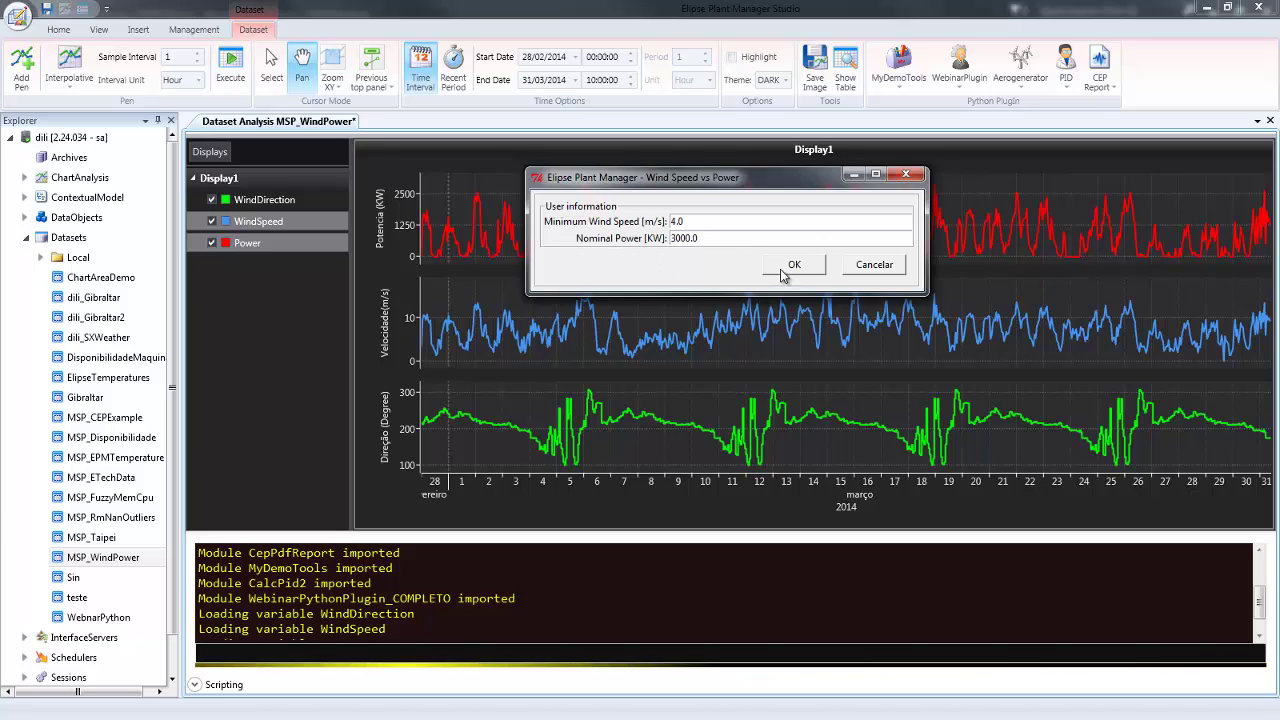
left_click_drag(711, 190, 643, 203)
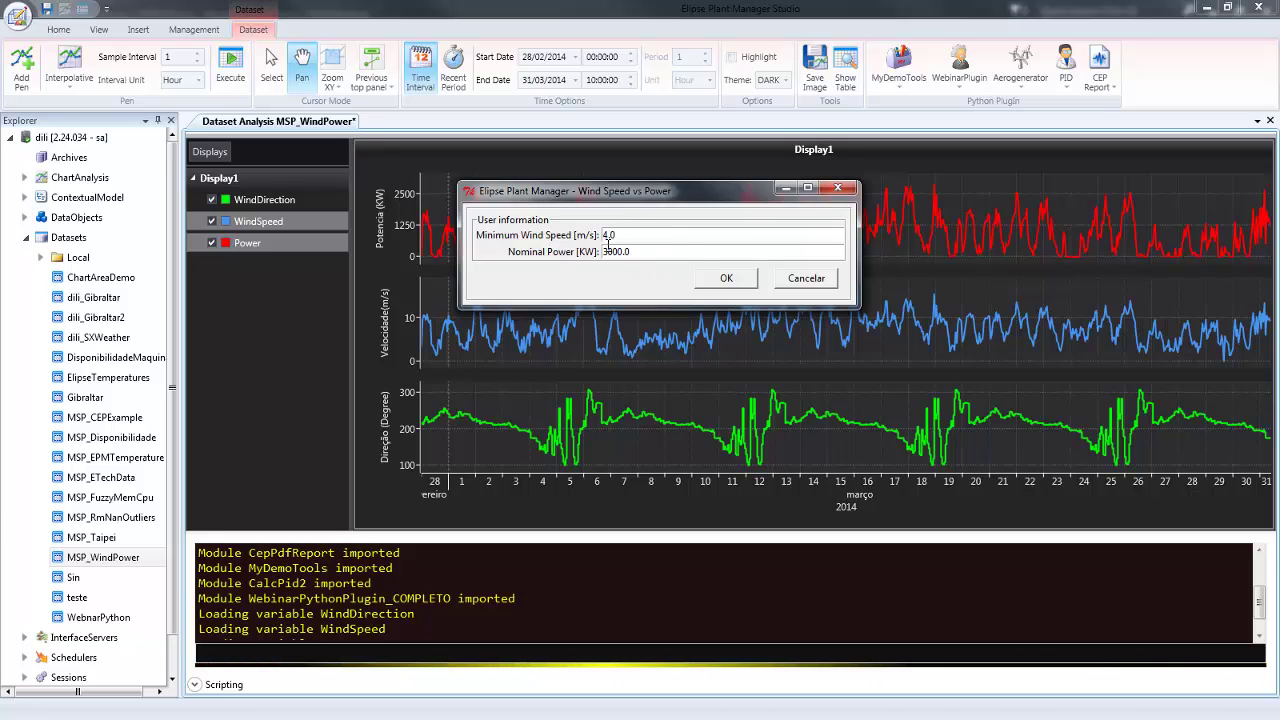
left_click(727, 278)
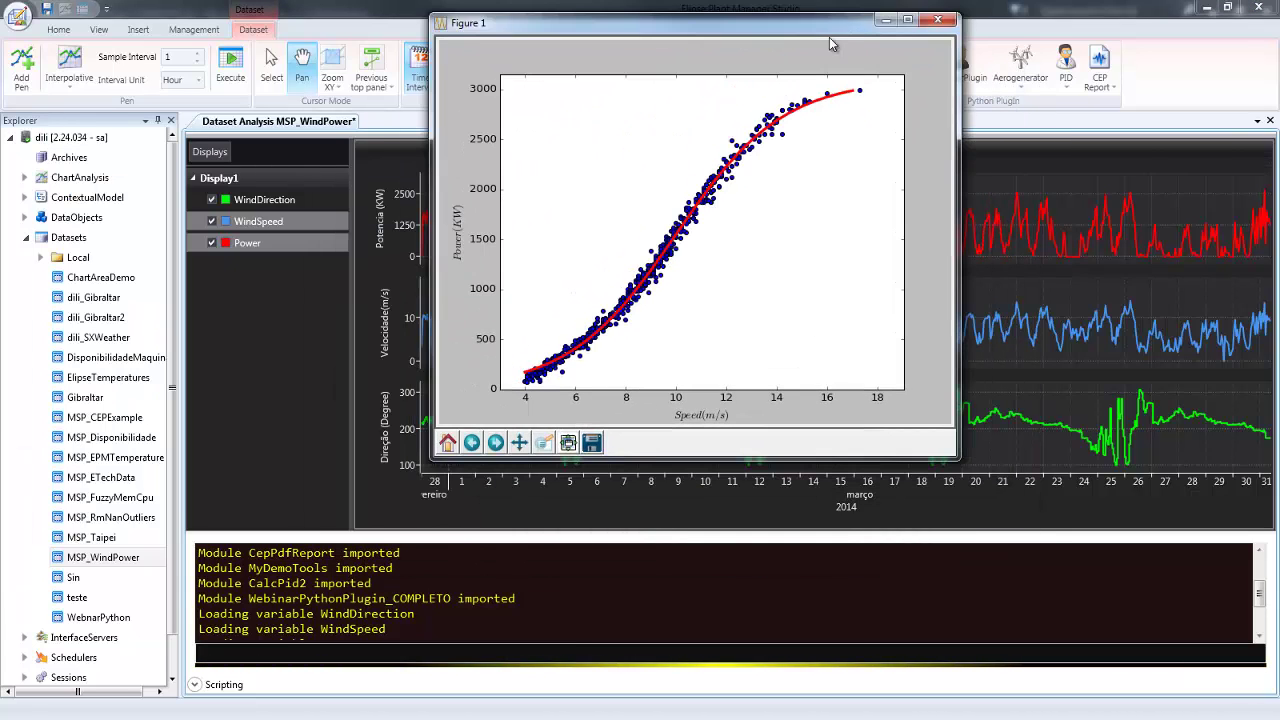
Look over the wind speed versus power figure, close it, and close the MSP_WindPower dataset analysis
left_click_drag(847, 31, 827, 54)
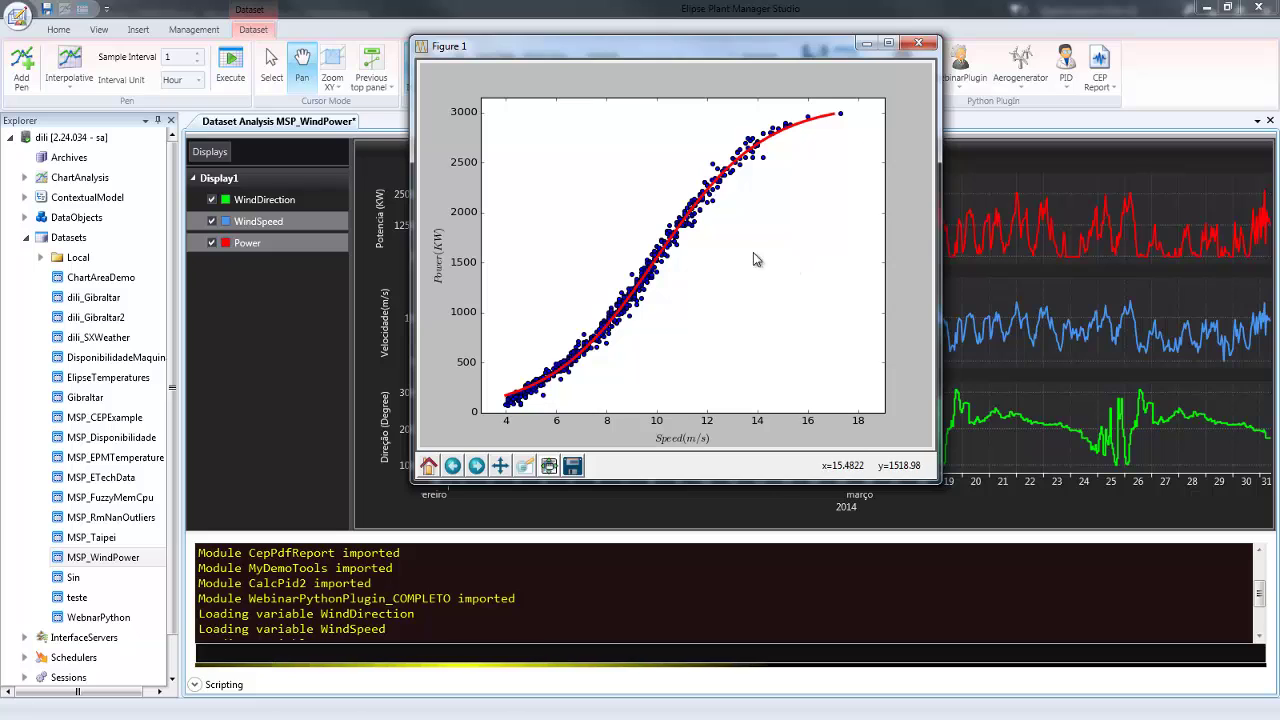
left_click(924, 46)
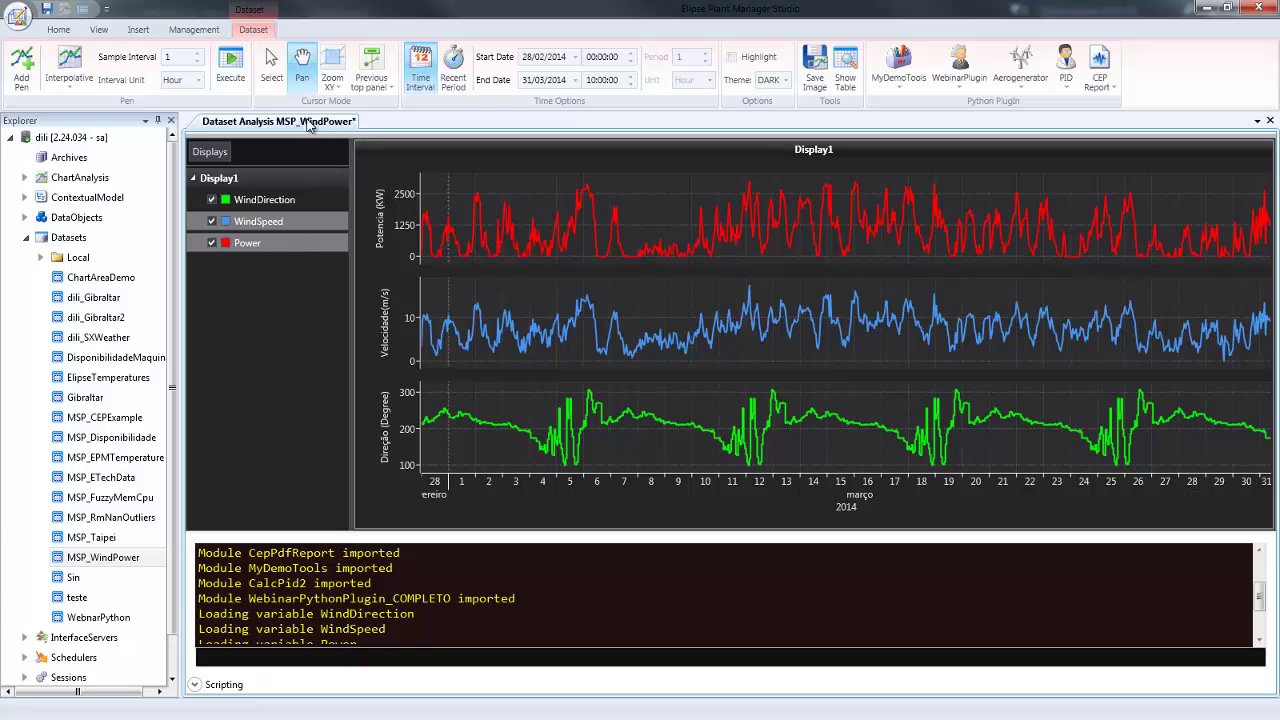
middle_click(311, 126)
left_click(682, 422)
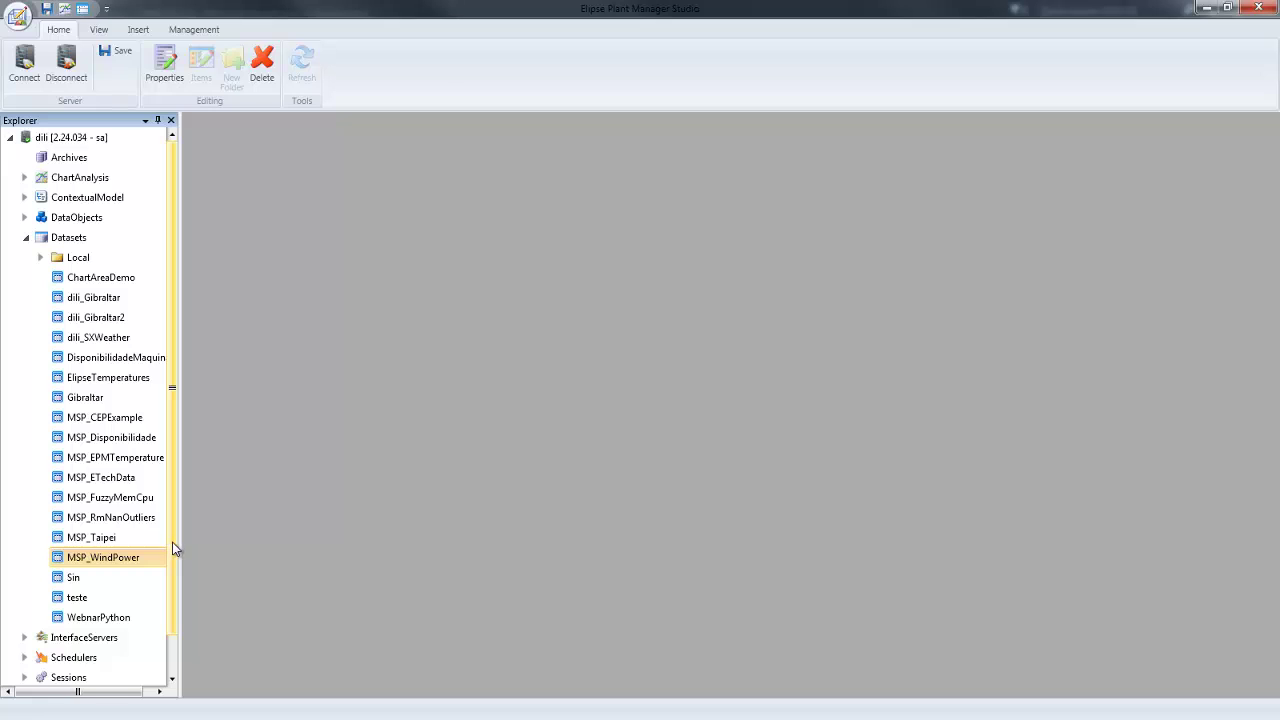
Open the MSP_CEPExample dataset with its scripting console expanded and execute it to plot the rand01 pen
double_click(135, 417)
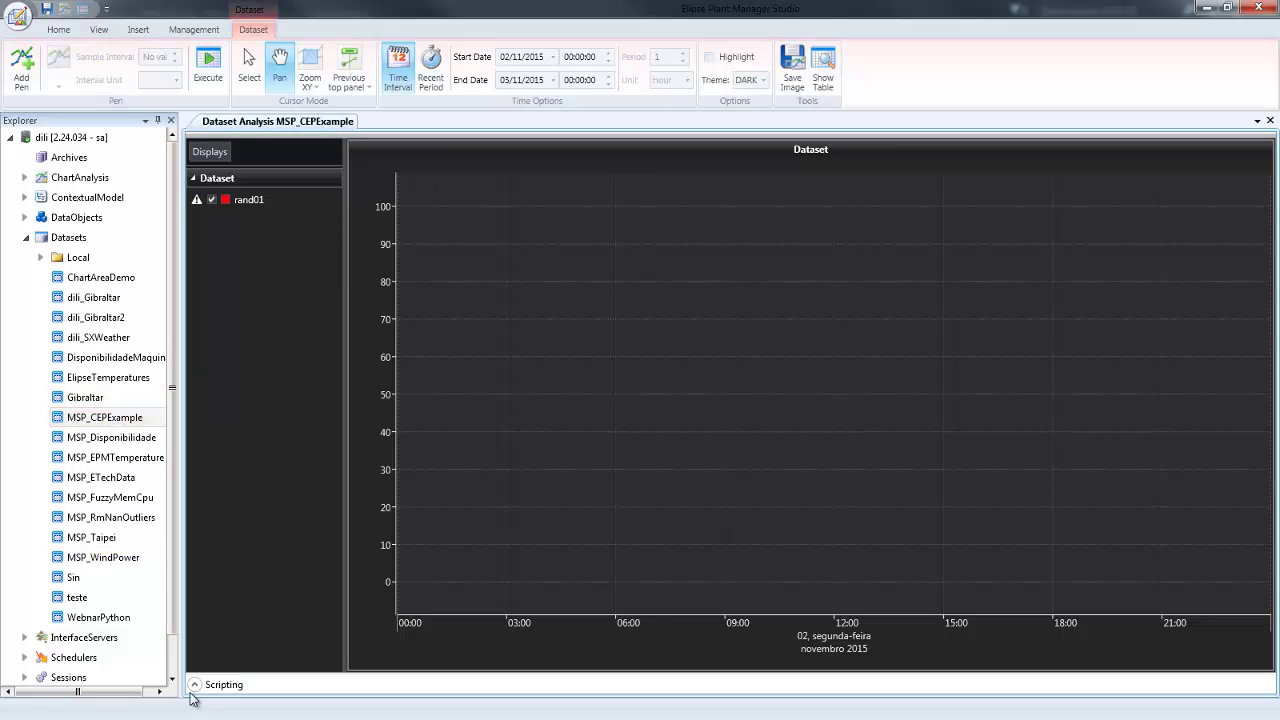
left_click(194, 686)
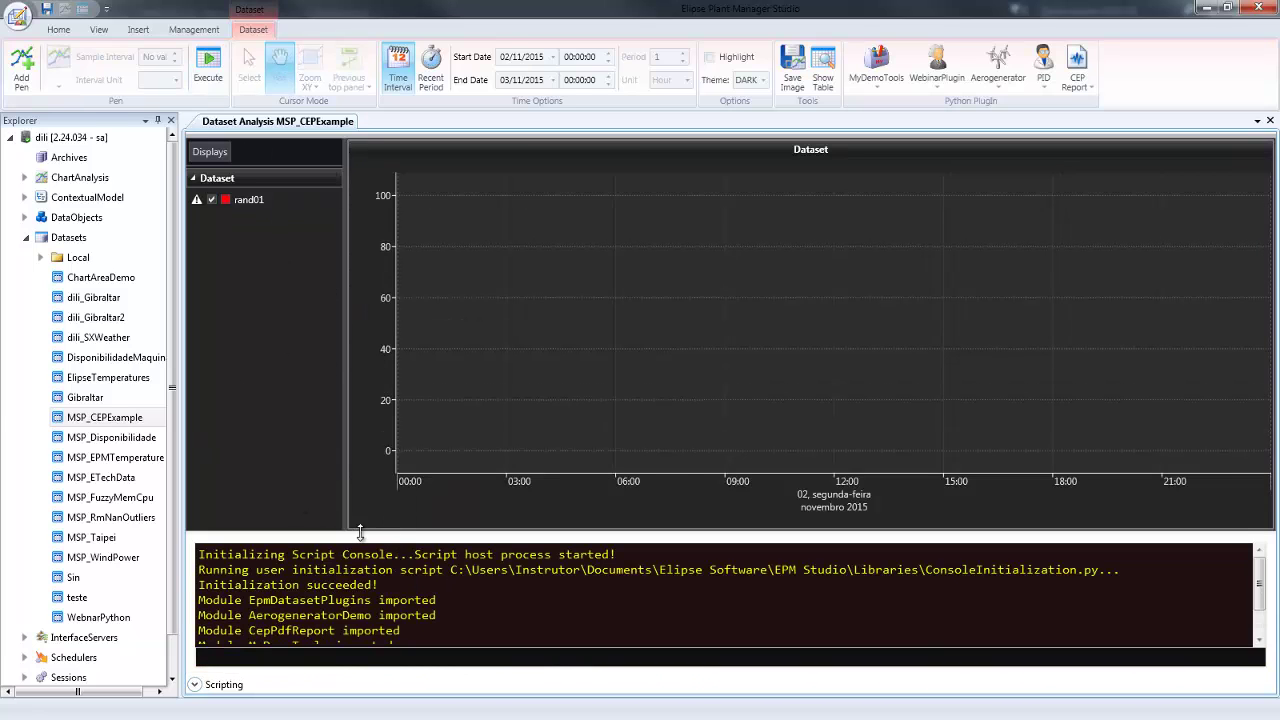
left_click(208, 65)
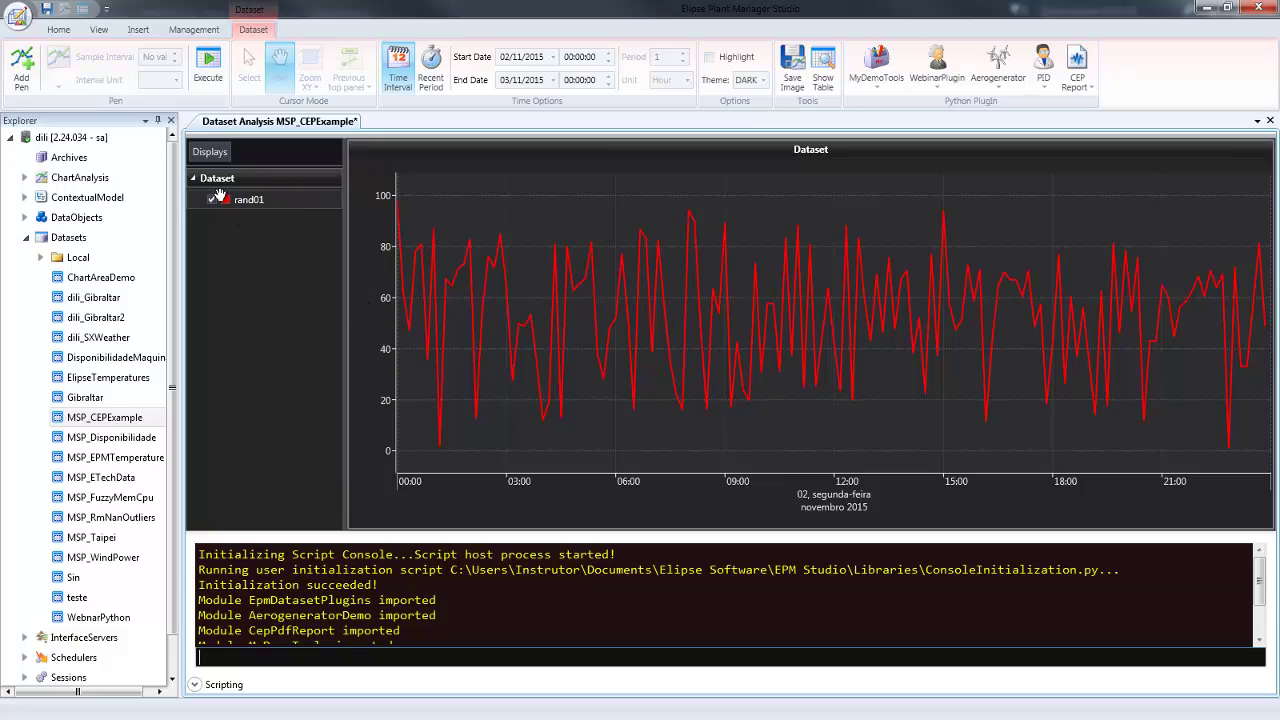
scroll(548, 602, "down", 2)
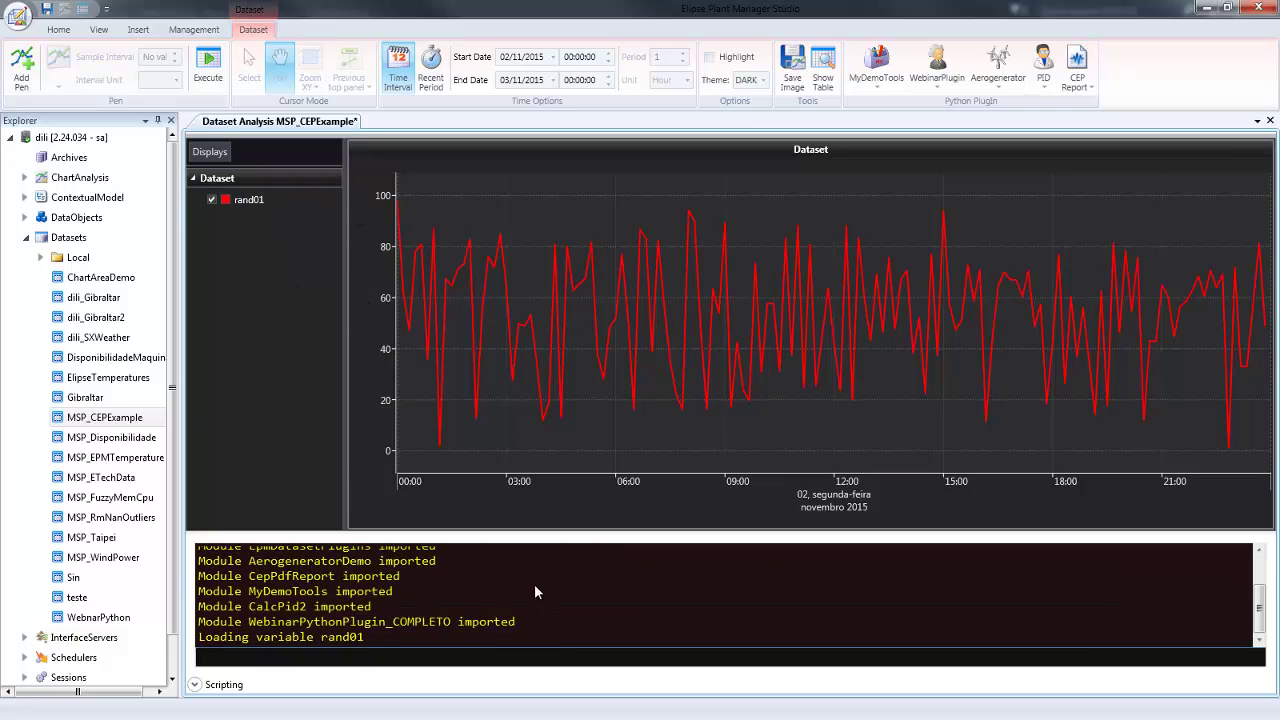
Generate the CEP report for the rand01 pen with the title EPM CEP Report, saving it in the Documents folder
left_click(245, 205)
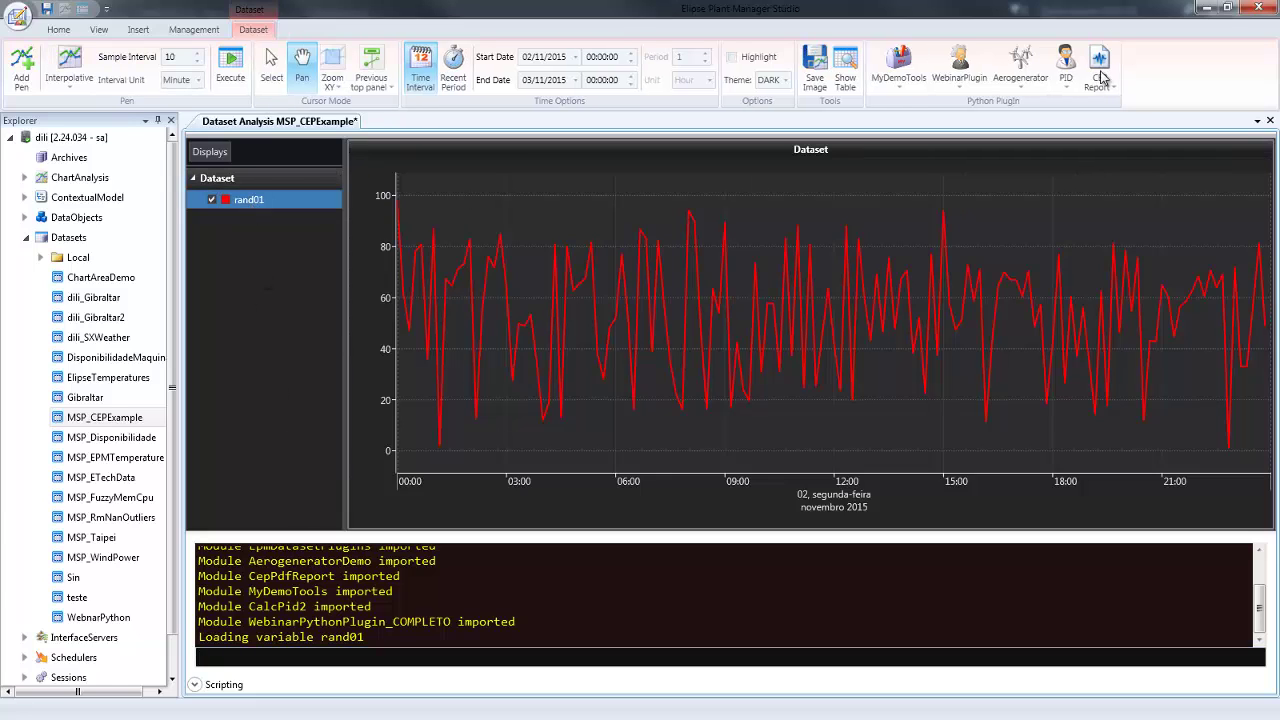
left_click(1108, 91)
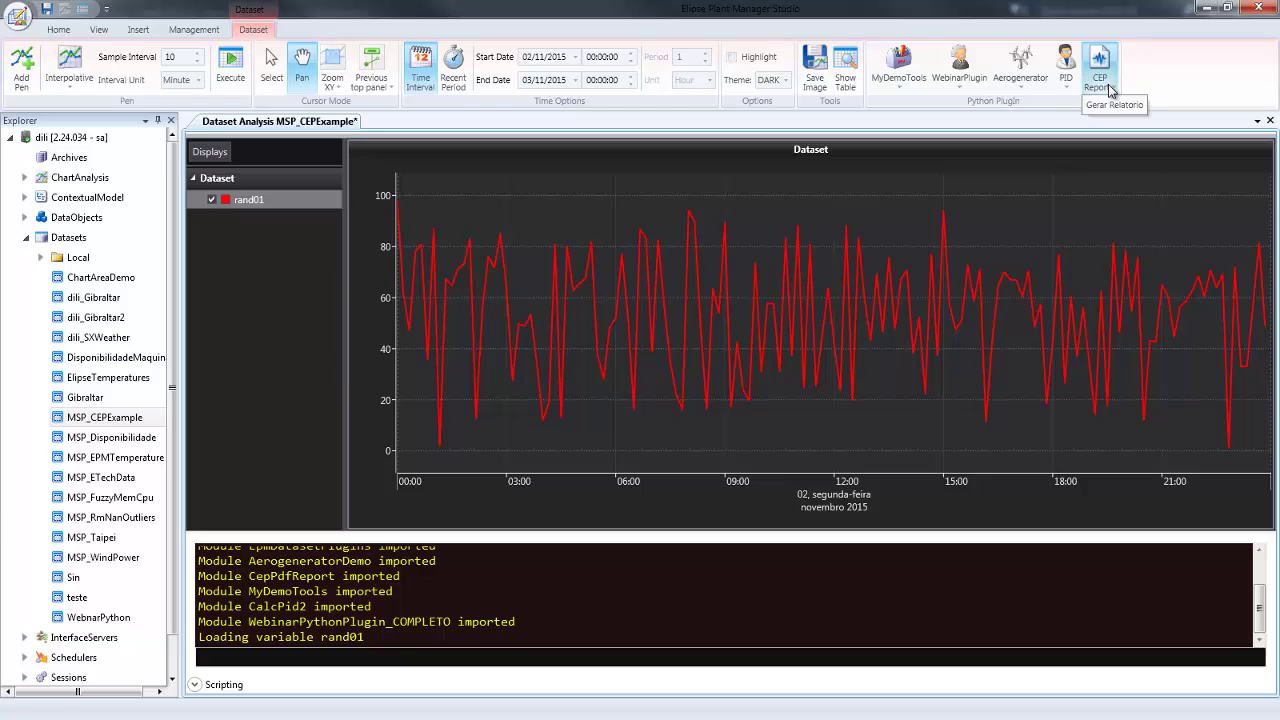
left_click(1118, 112)
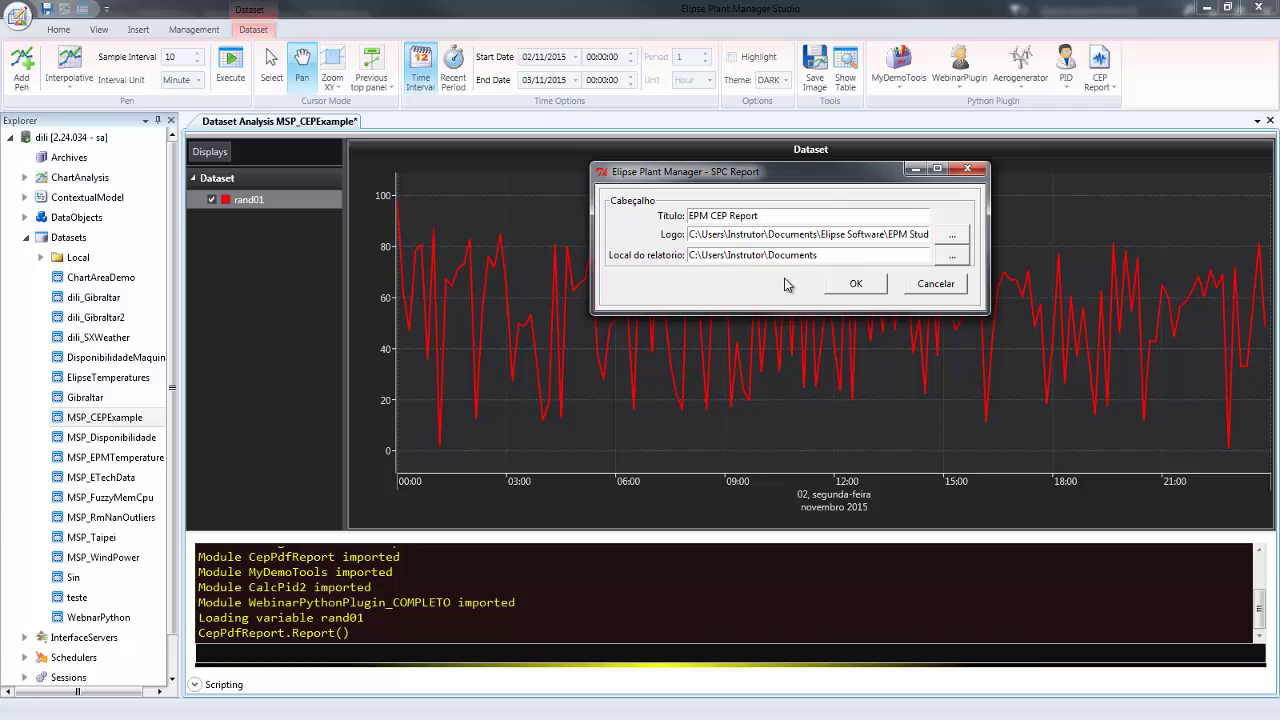
left_click(856, 285)
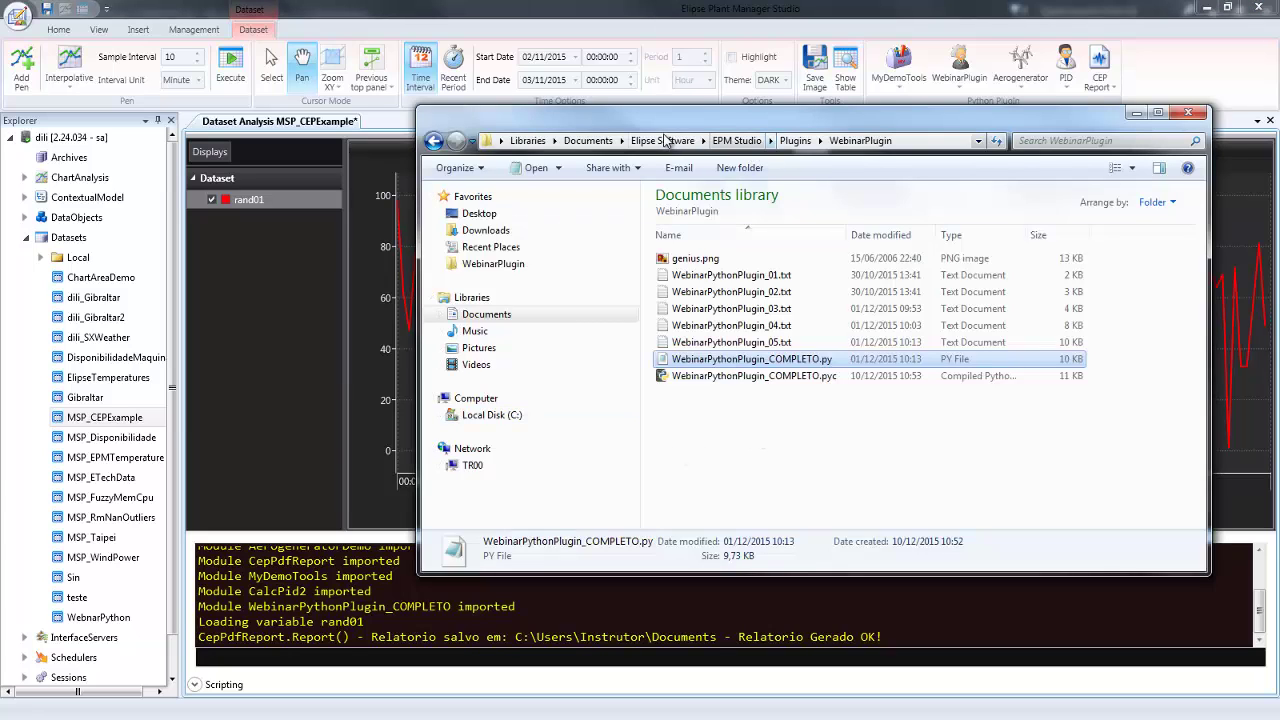
Switch to the file explorer, go to the Documents library and open EPM_CEP_Report.pdf in Adobe Reader
left_click(590, 140)
left_click(733, 426)
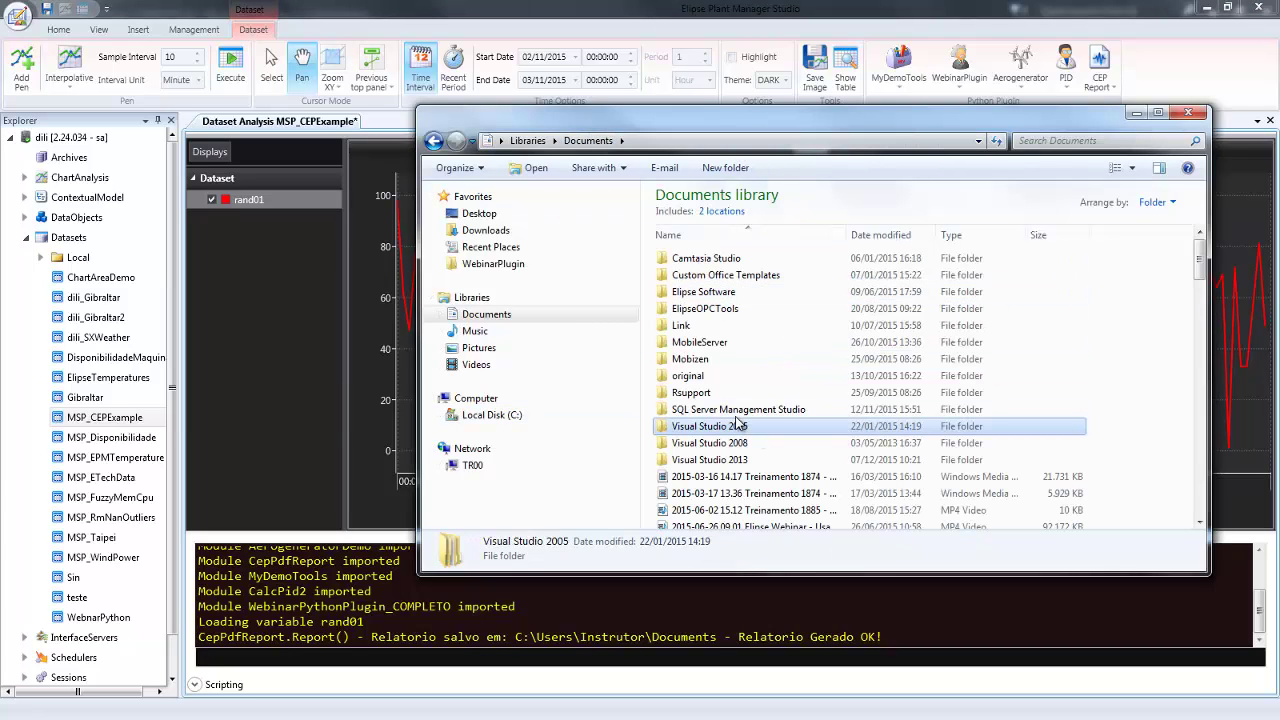
scroll(733, 415, "down", 10)
scroll(733, 407, "down", 15)
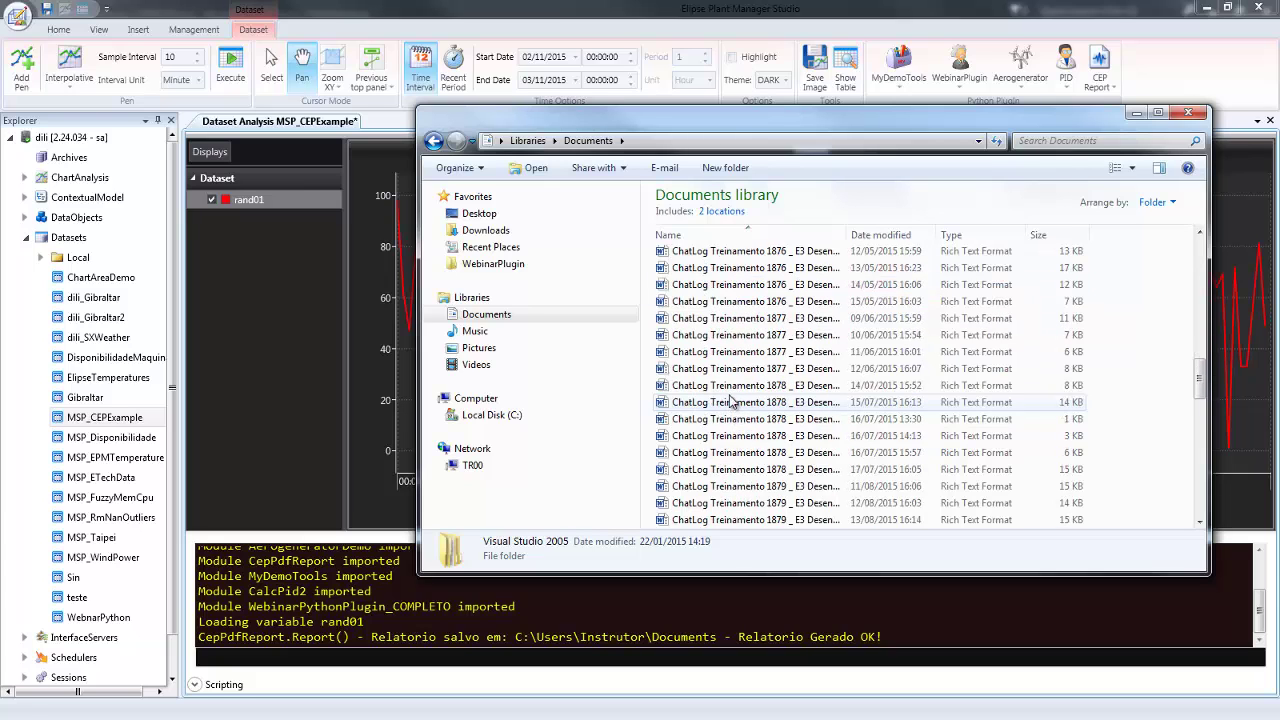
left_click(736, 505)
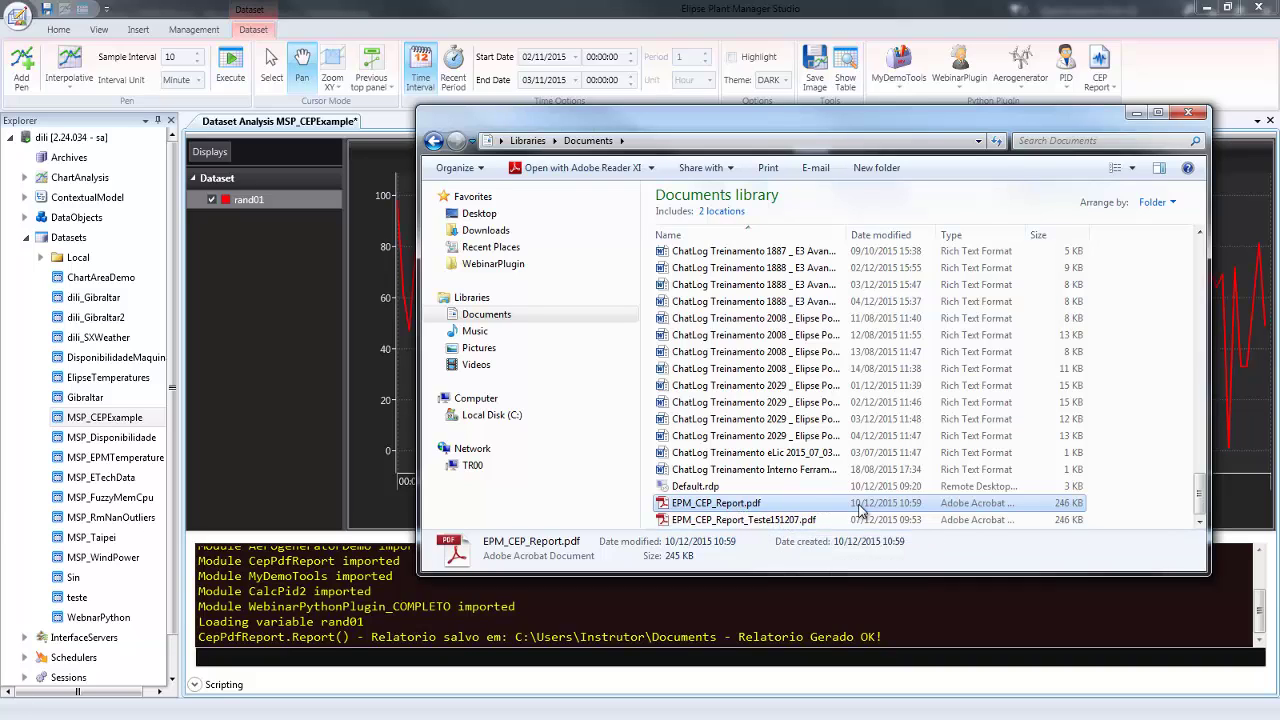
double_click(697, 508)
double_click(716, 502)
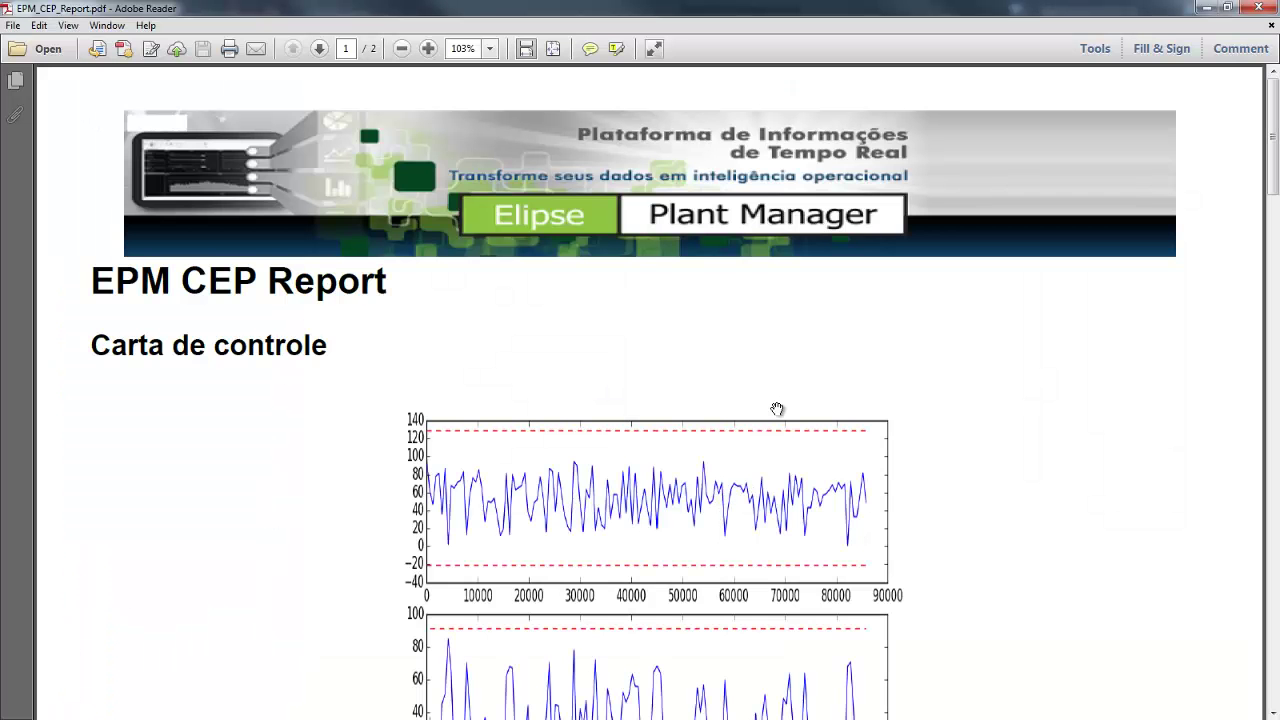
Examine the Carta de controle charts and the Histograma e Boxplot section on the report's first page
scroll(608, 304, "down", 1)
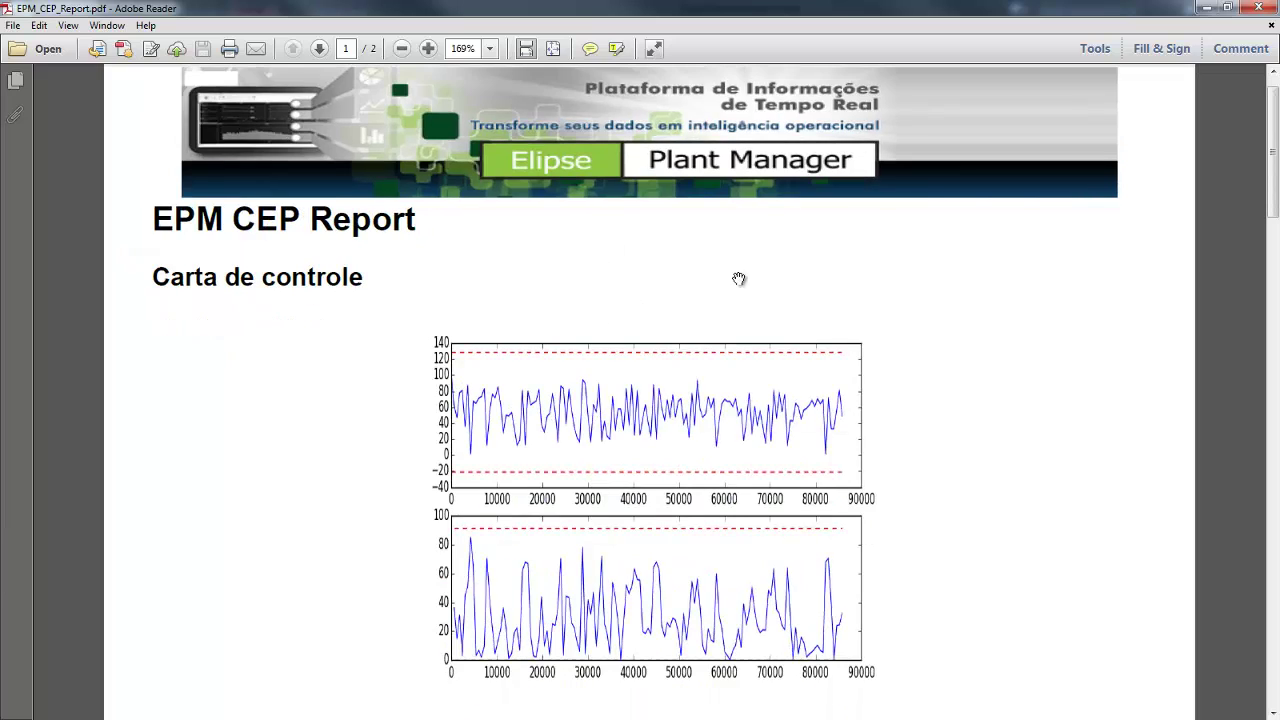
scroll(640, 180, "down", 2)
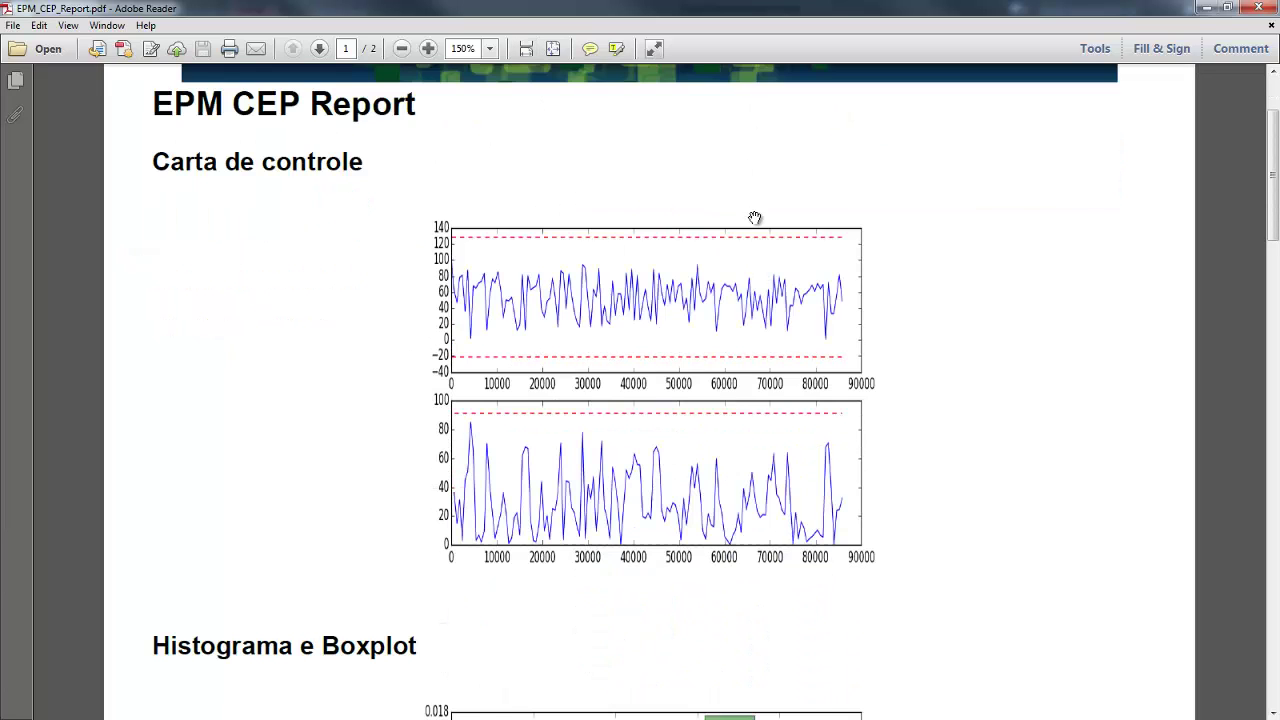
scroll(751, 217, "up", 3)
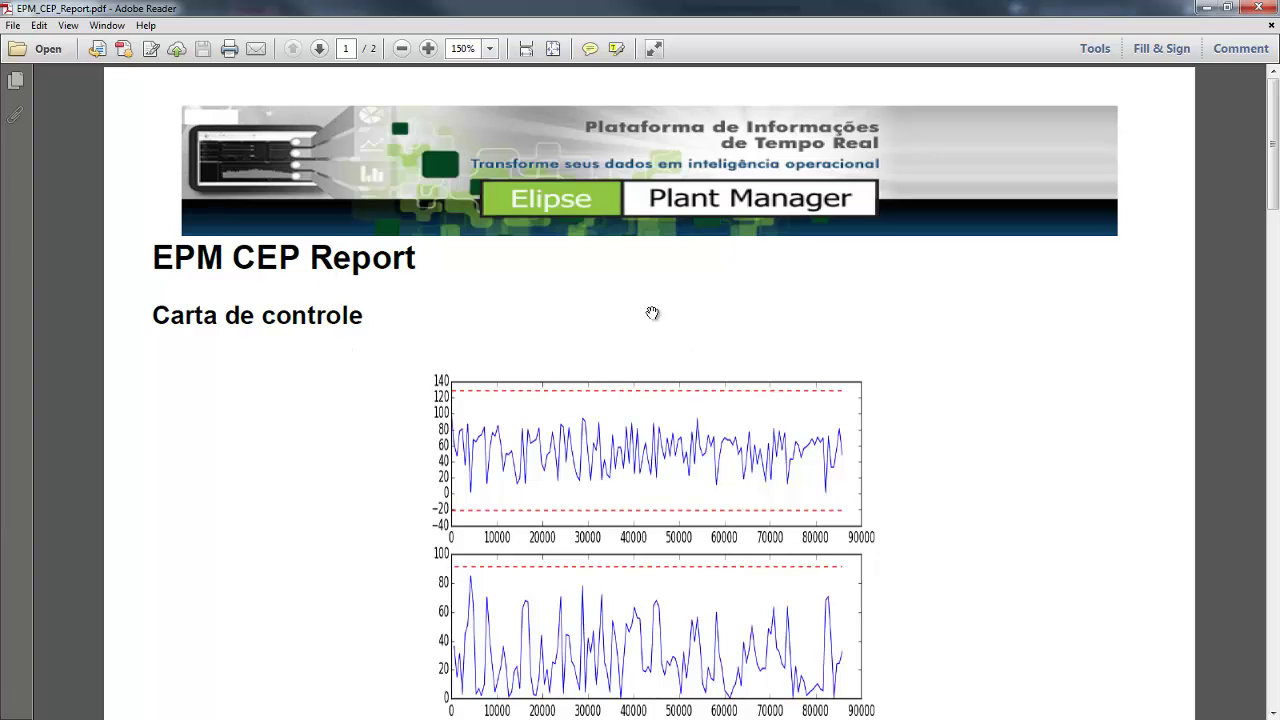
scroll(368, 343, "down", 2)
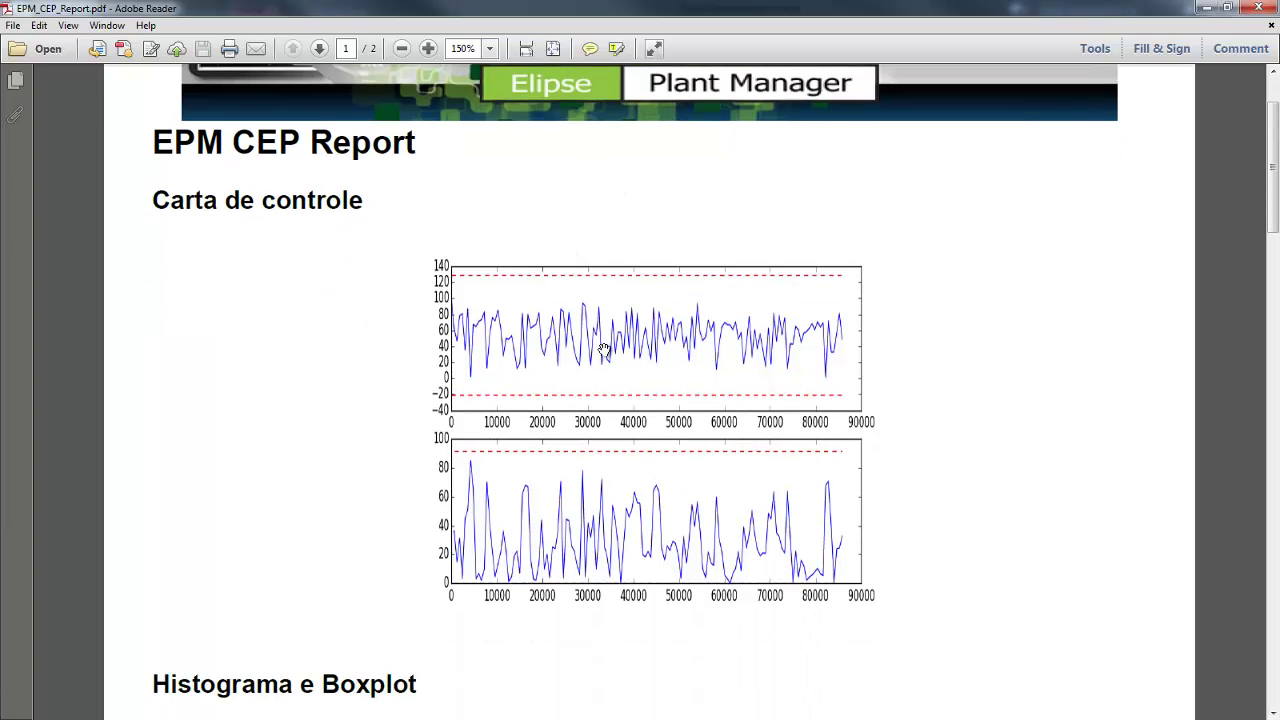
scroll(604, 349, "down", 5)
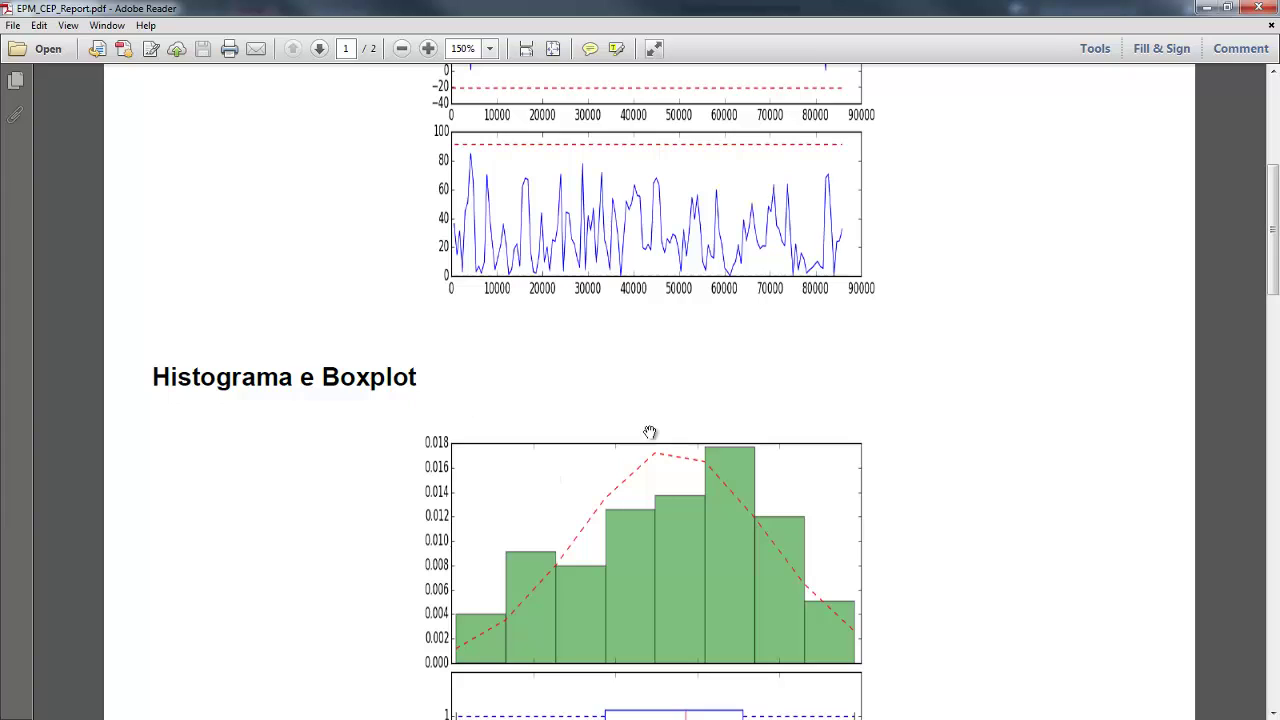
scroll(589, 443, "down", 4)
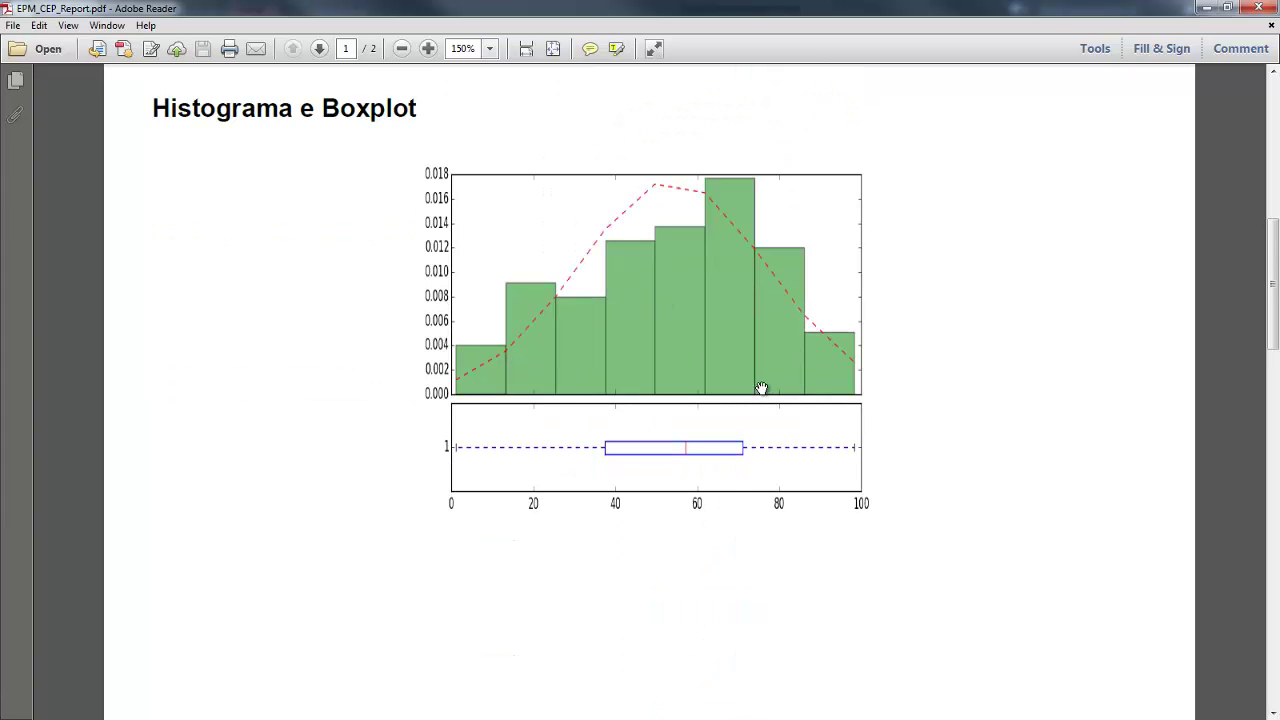
Examine the Teste de normalidade probability plot and the Resultados statistics on the report's second page
scroll(760, 381, "down", 9)
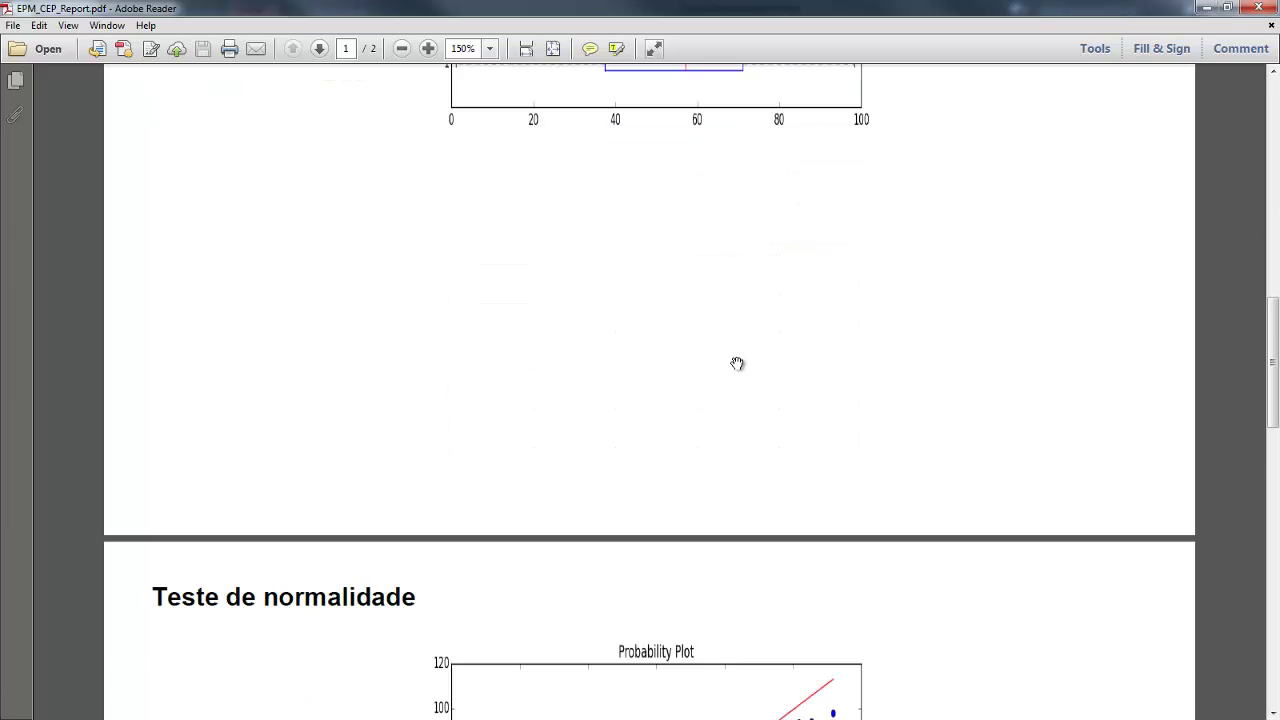
scroll(706, 350, "down", 2)
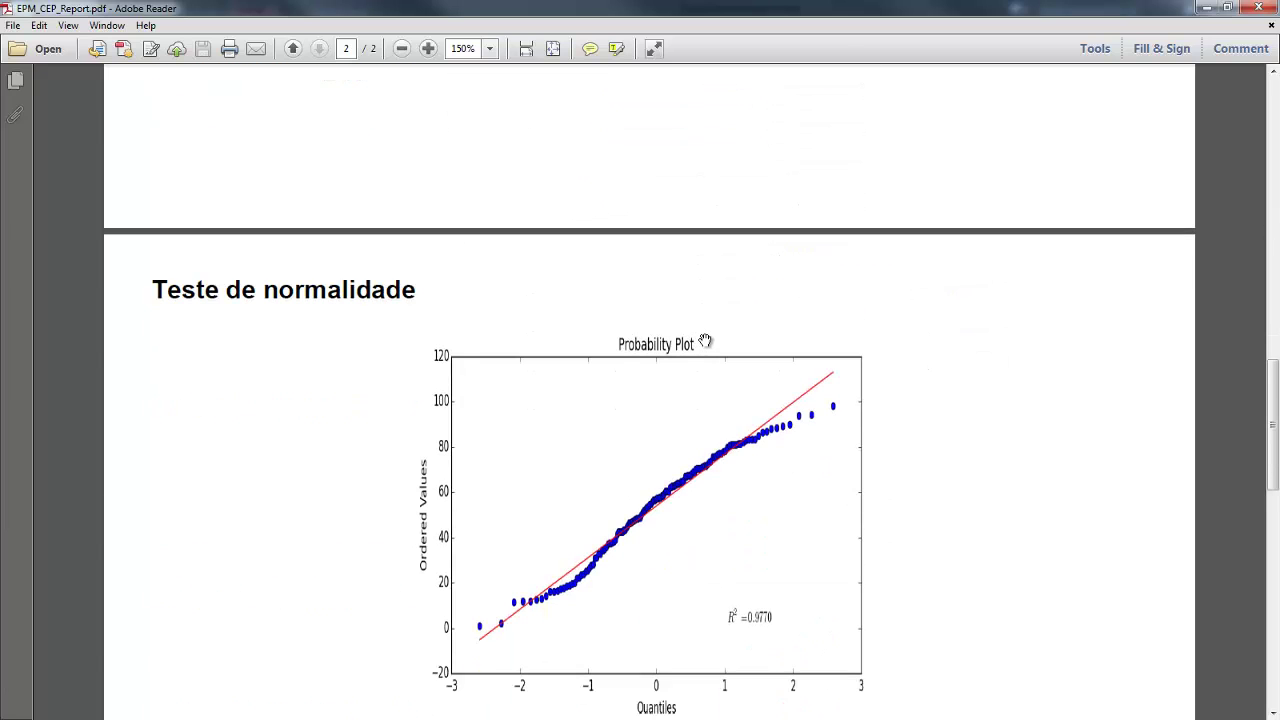
scroll(705, 341, "down", 1)
scroll(836, 470, "down", 1)
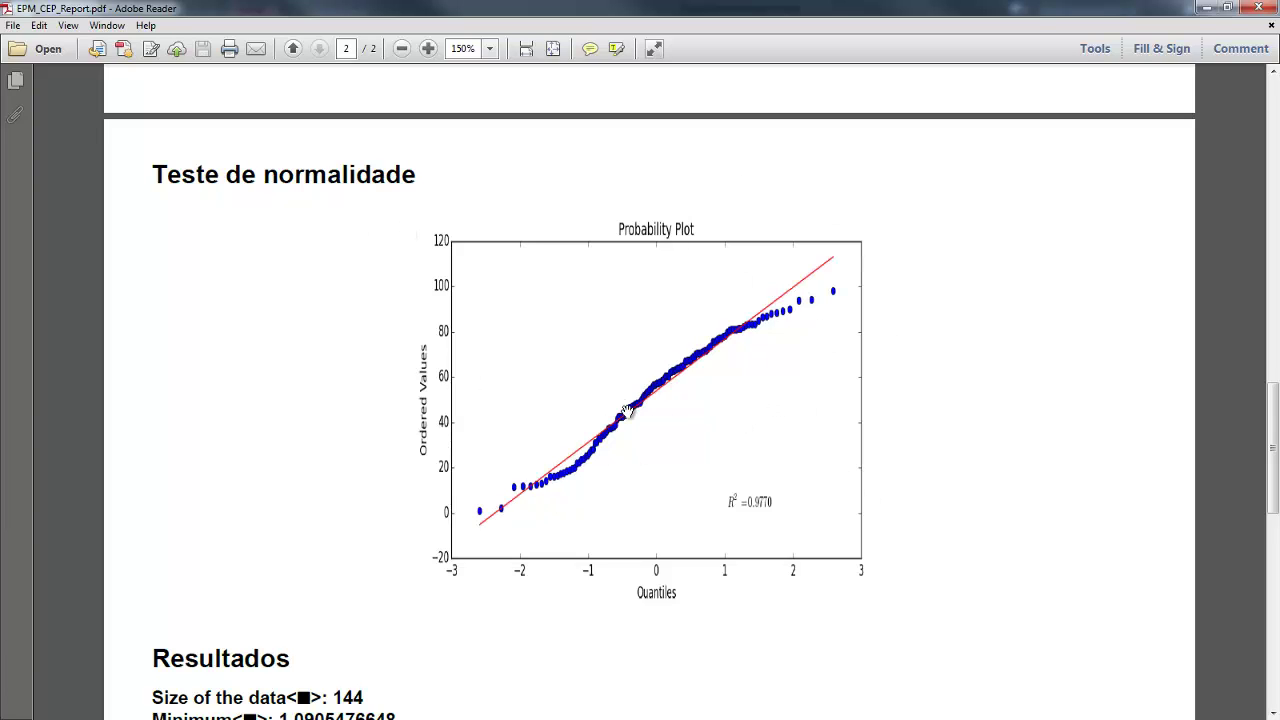
scroll(627, 412, "down", 4)
scroll(536, 446, "down", 5)
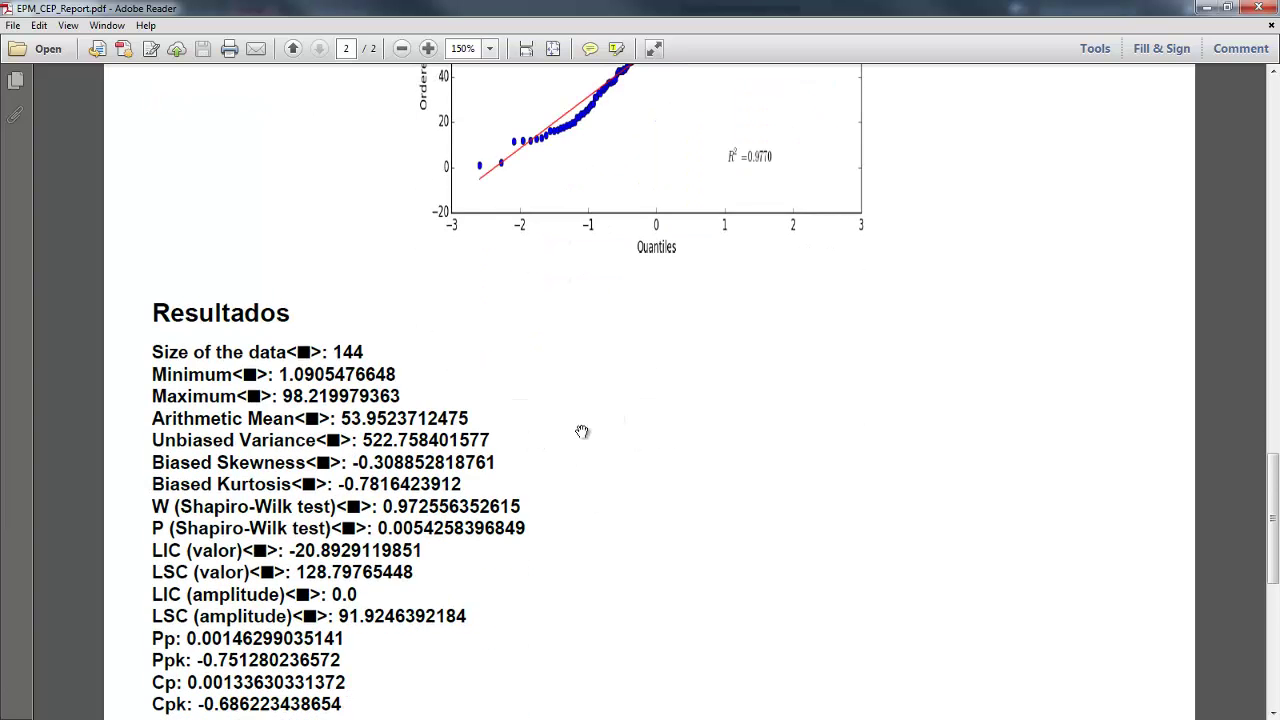
scroll(420, 298, "down", 2)
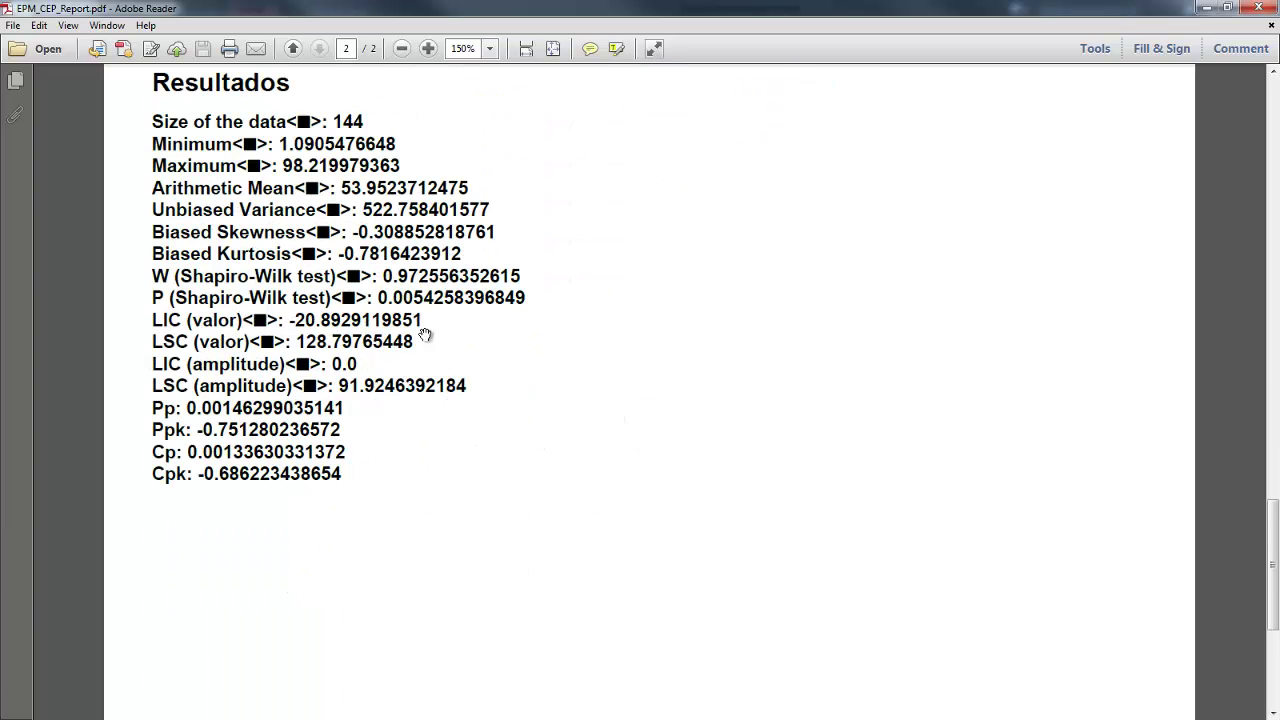
scroll(427, 342, "down", 1)
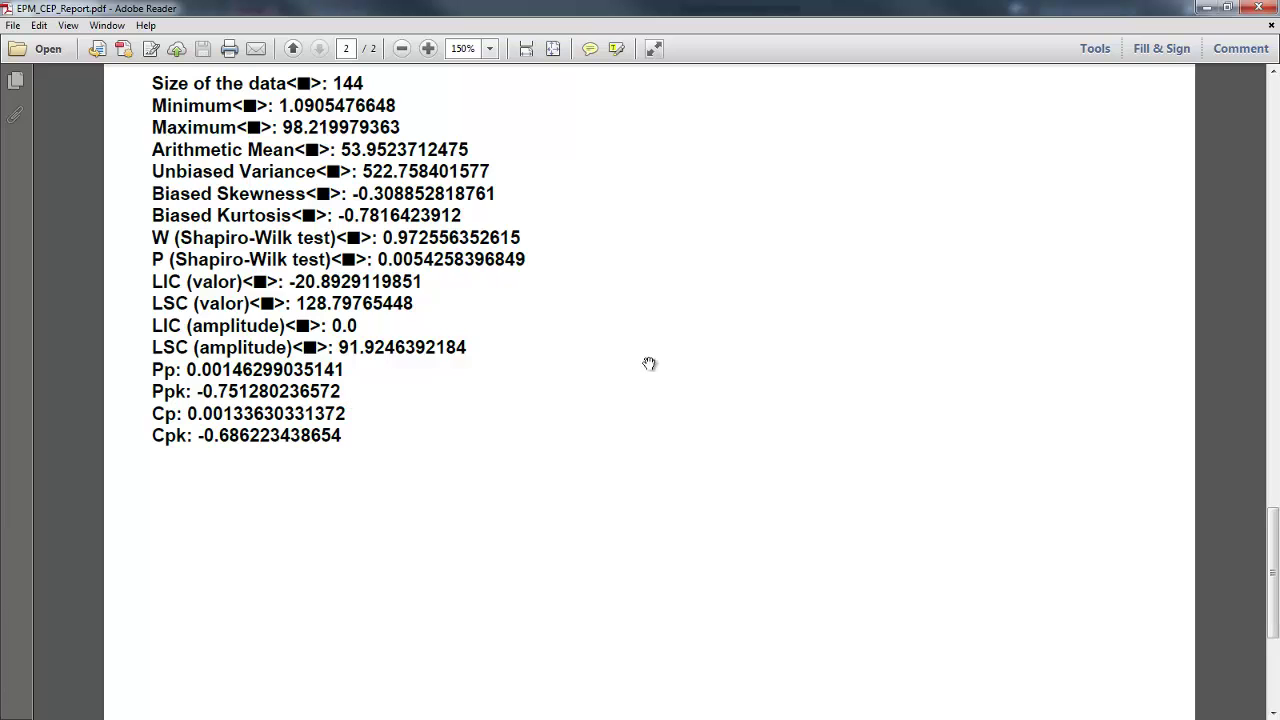
Close the CEP report, minimise the file explorer, and close the MSP_CEPExample dataset in EPM Studio without saving
scroll(649, 364, "down", 1)
left_click(1268, 8)
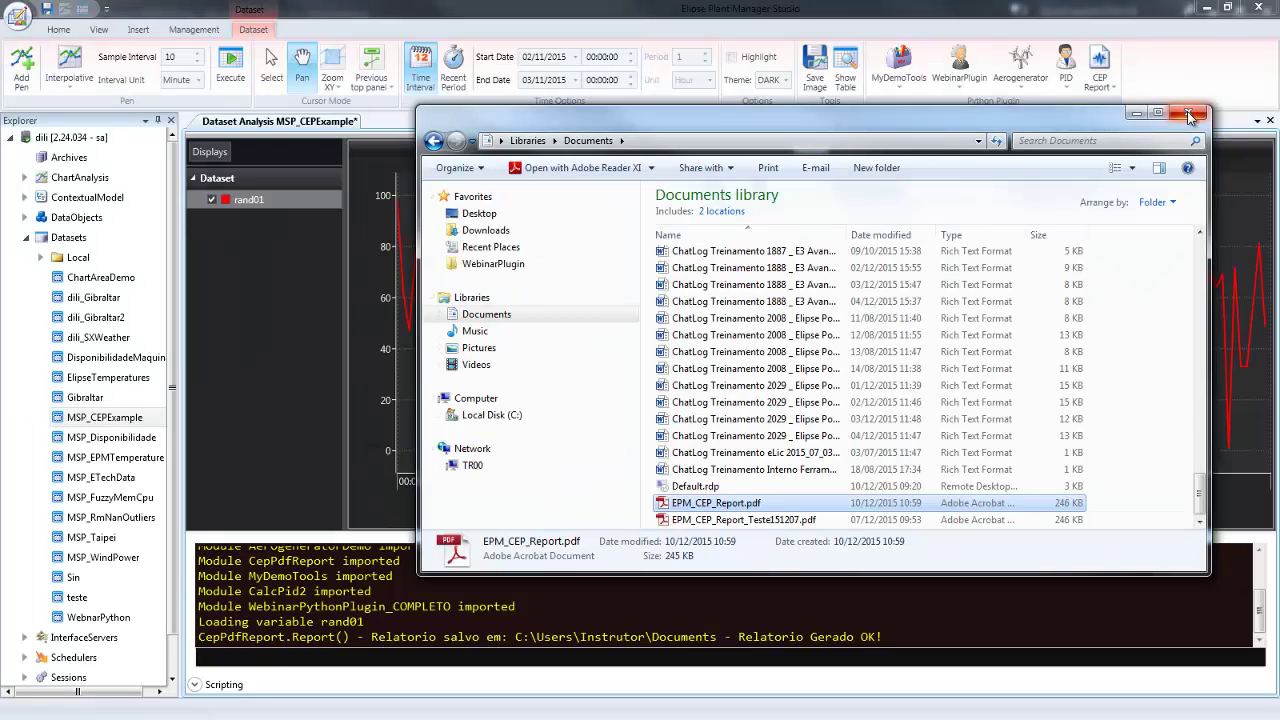
left_click(1136, 113)
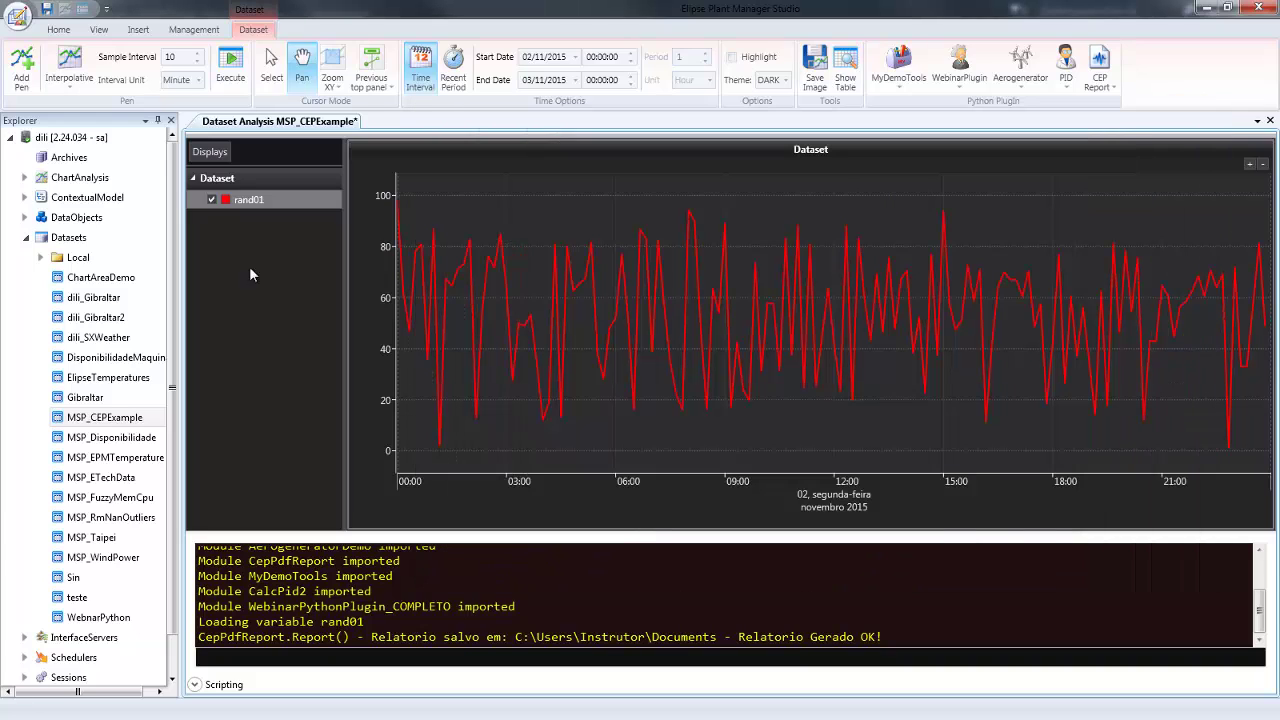
middle_click(284, 128)
left_click(697, 420)
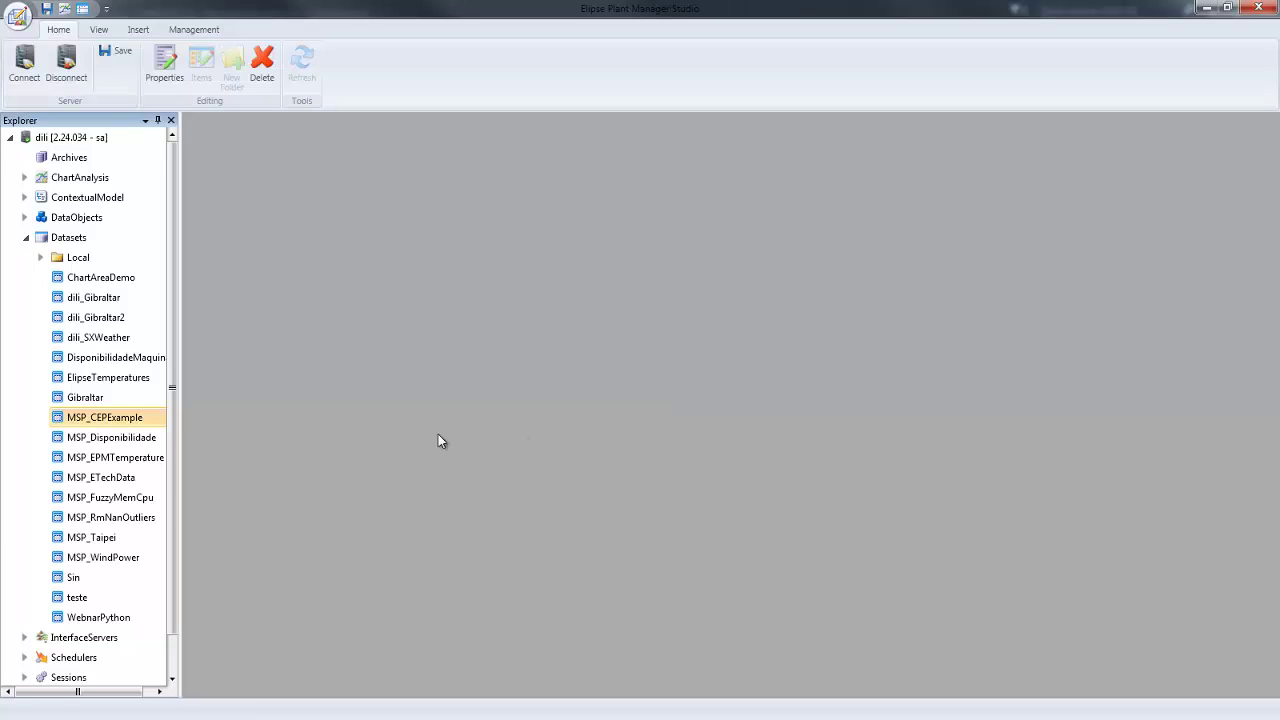
Open the MSP_ETechData dataset with its scripting console expanded and execute the query to load its pens
double_click(119, 485)
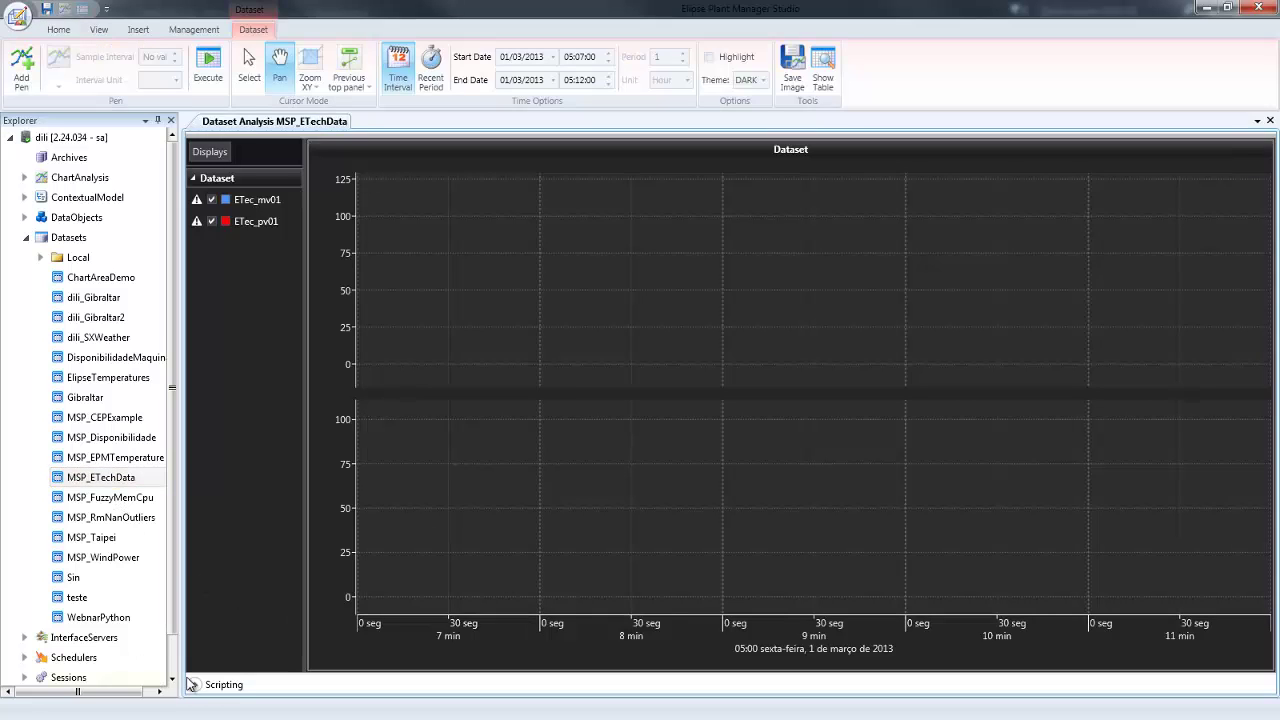
left_click(194, 684)
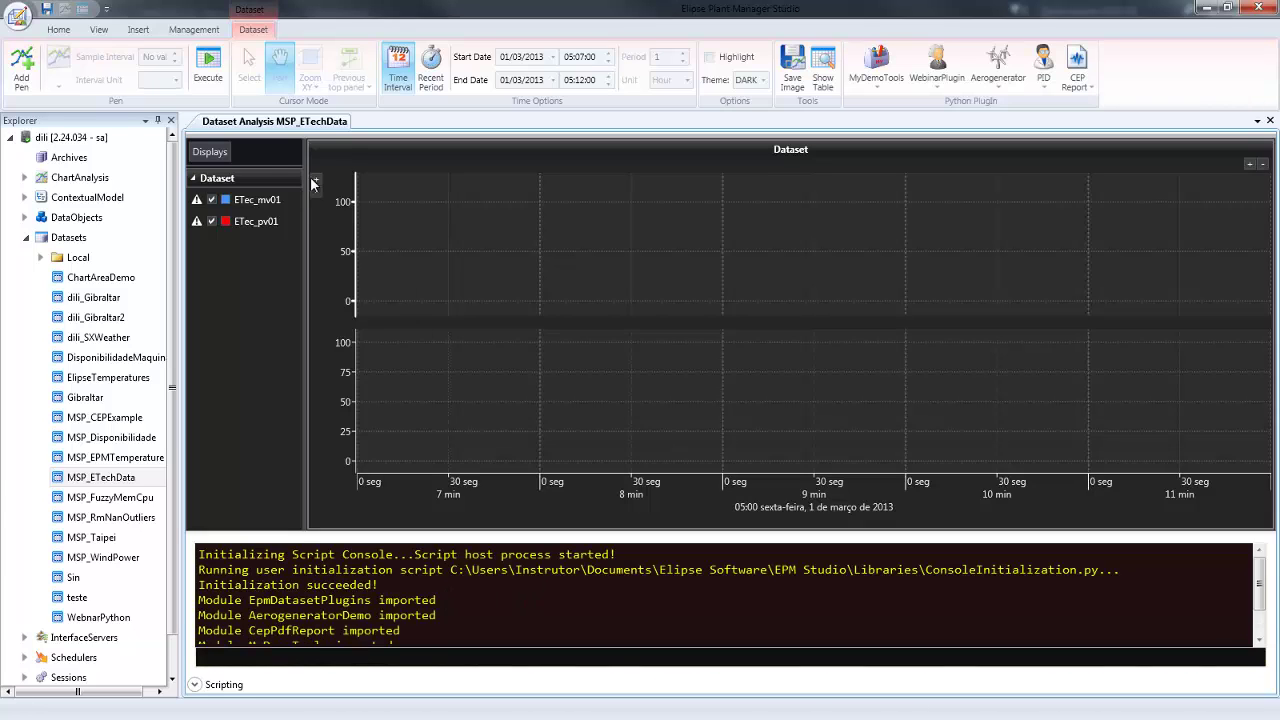
left_click(208, 66)
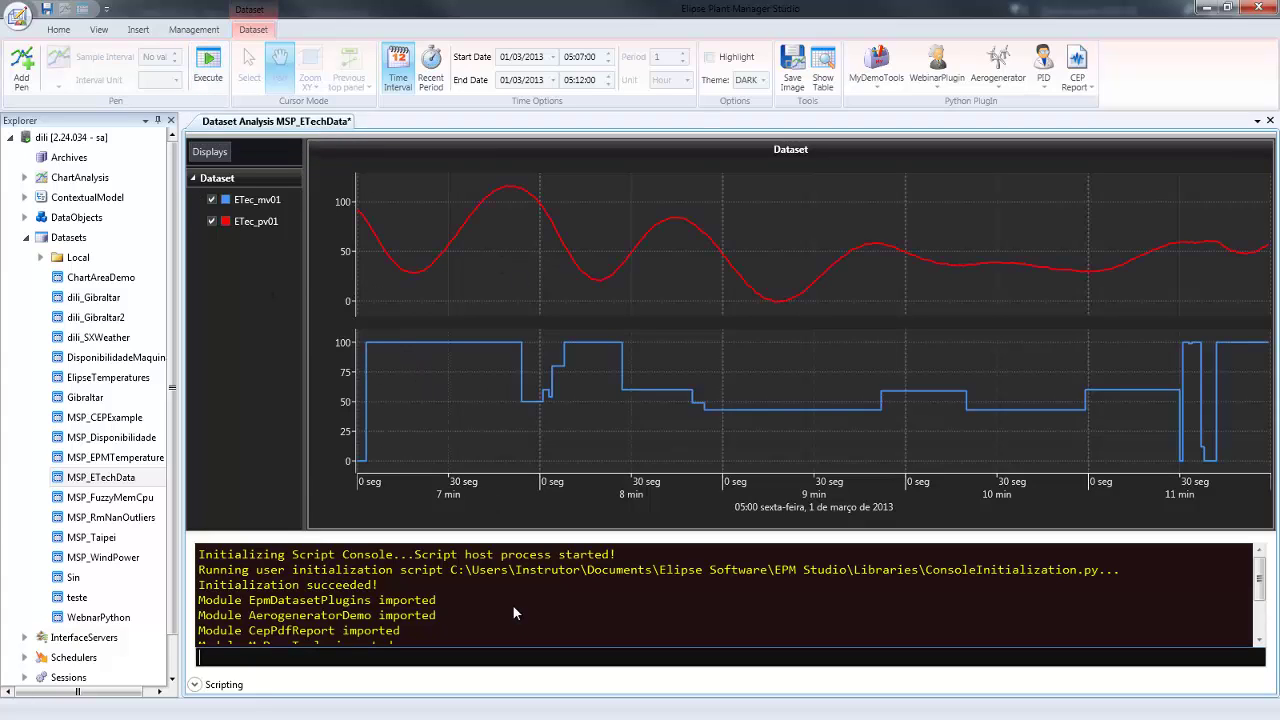
scroll(511, 607, "down", 3)
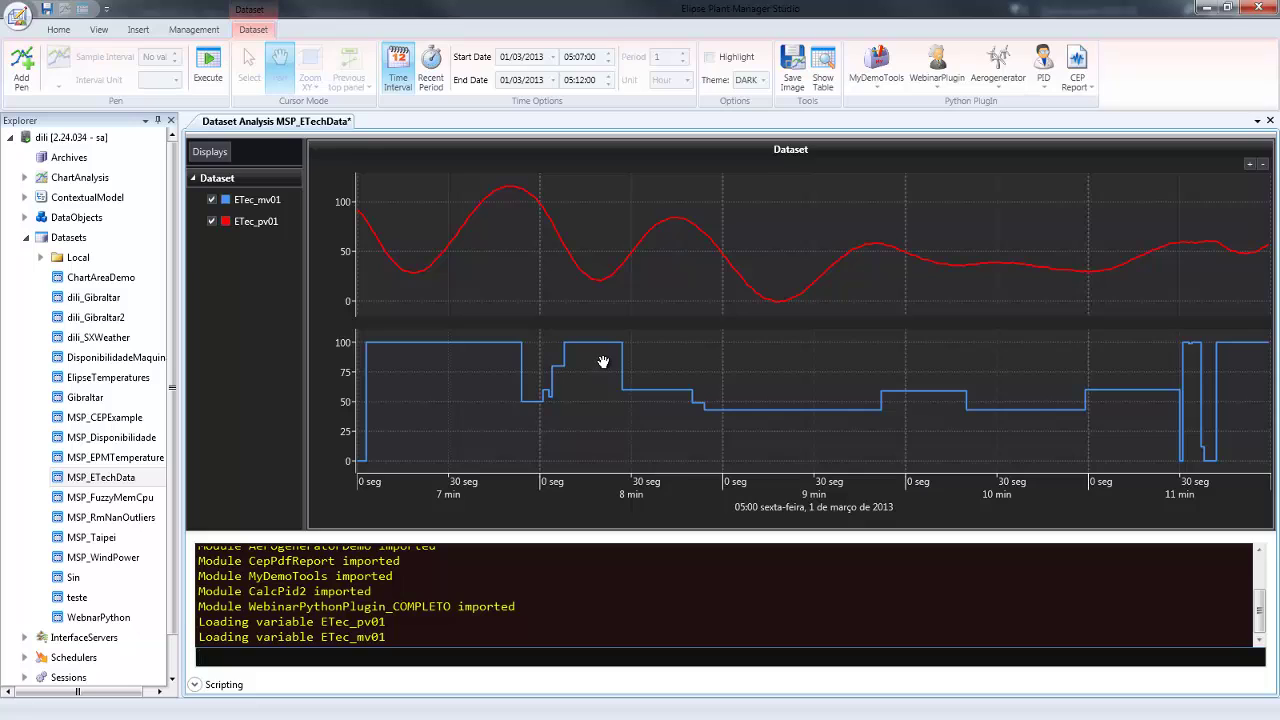
Run the PID plugin on the ETec_mv01 and ETec_pv01 pens together
left_click(240, 201)
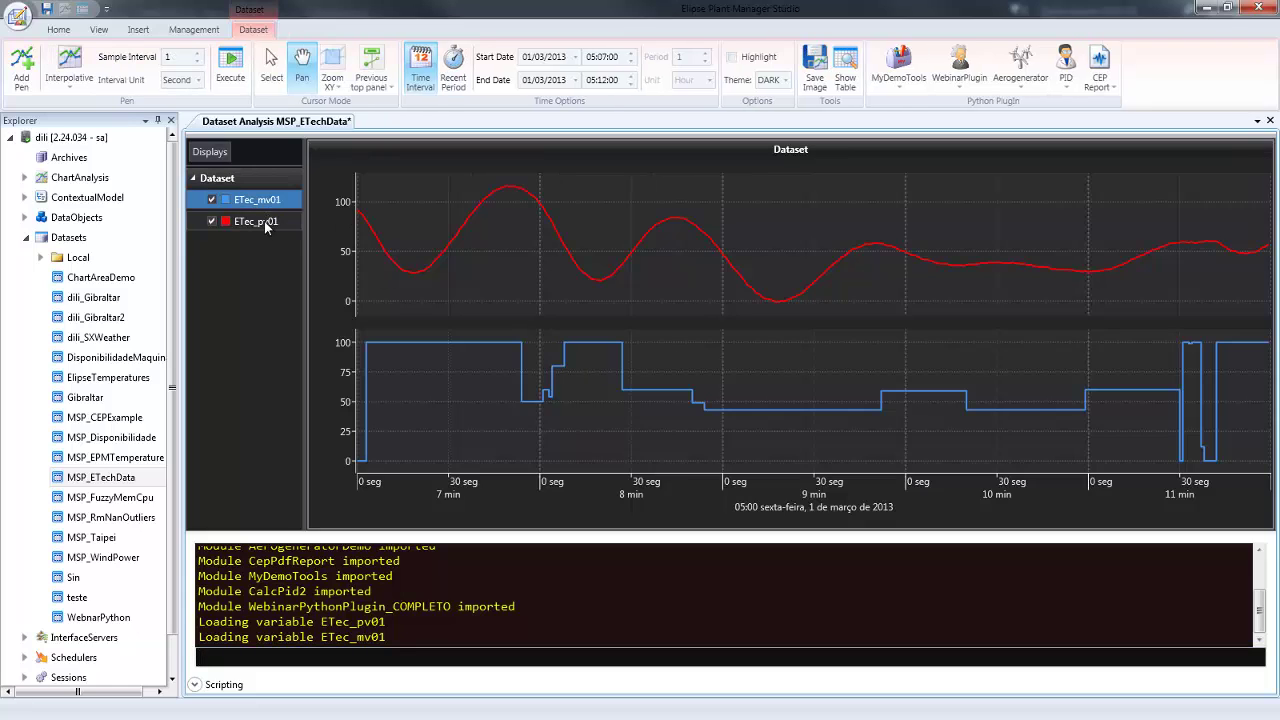
left_click(245, 221, "ctrl")
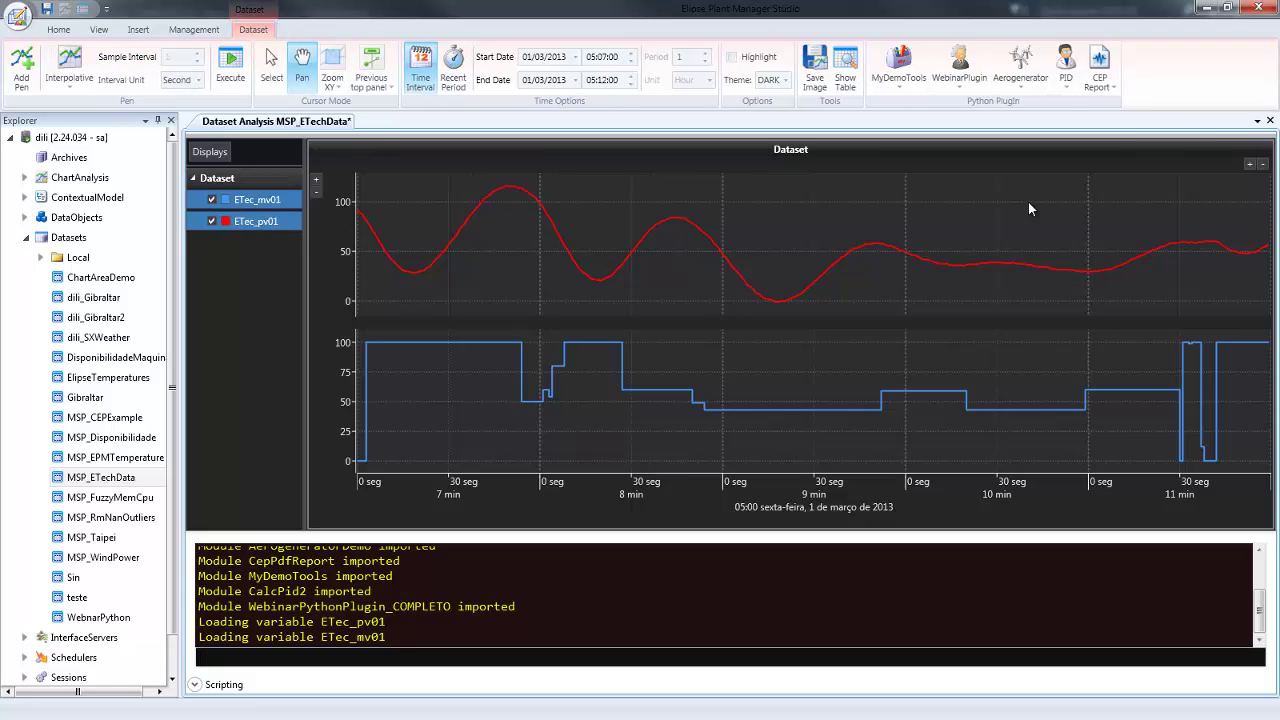
left_click(1076, 104)
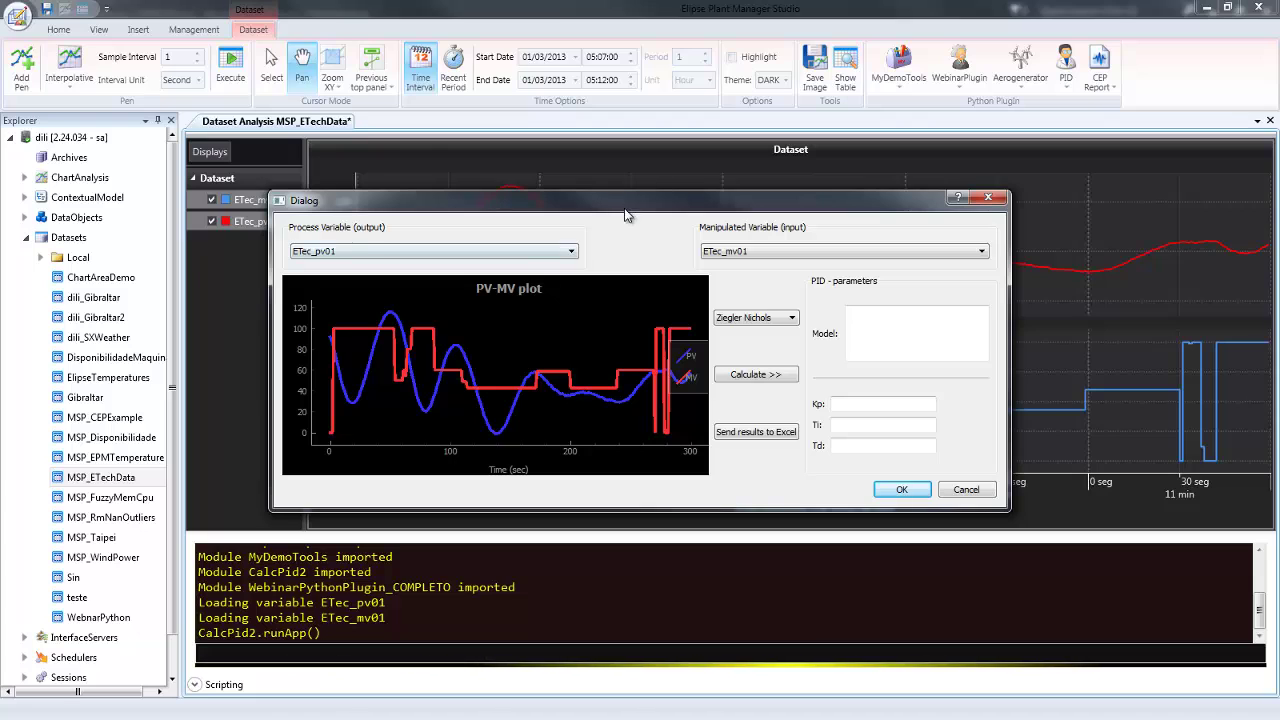
left_click_drag(634, 183, 640, 173)
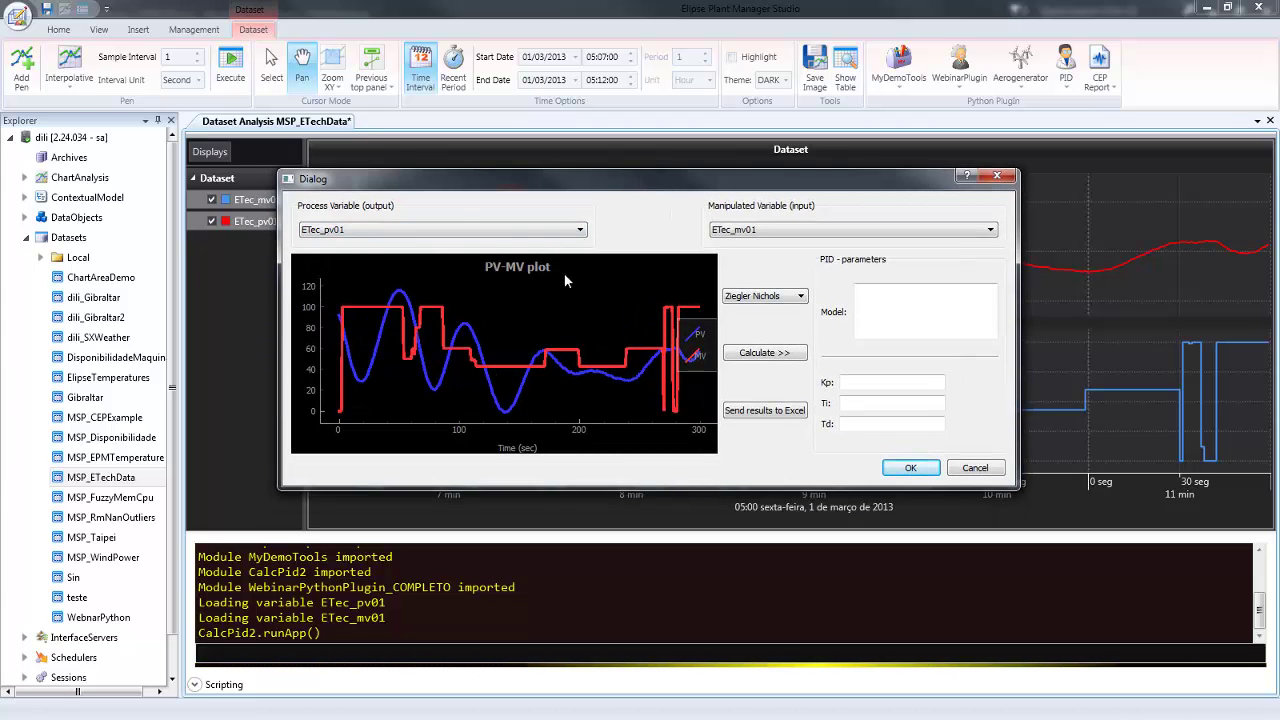
Try ETec_mv01 as the Process Variable in the PV-MV plot, and restore ETec_pv01
left_click(581, 236)
left_click(548, 253)
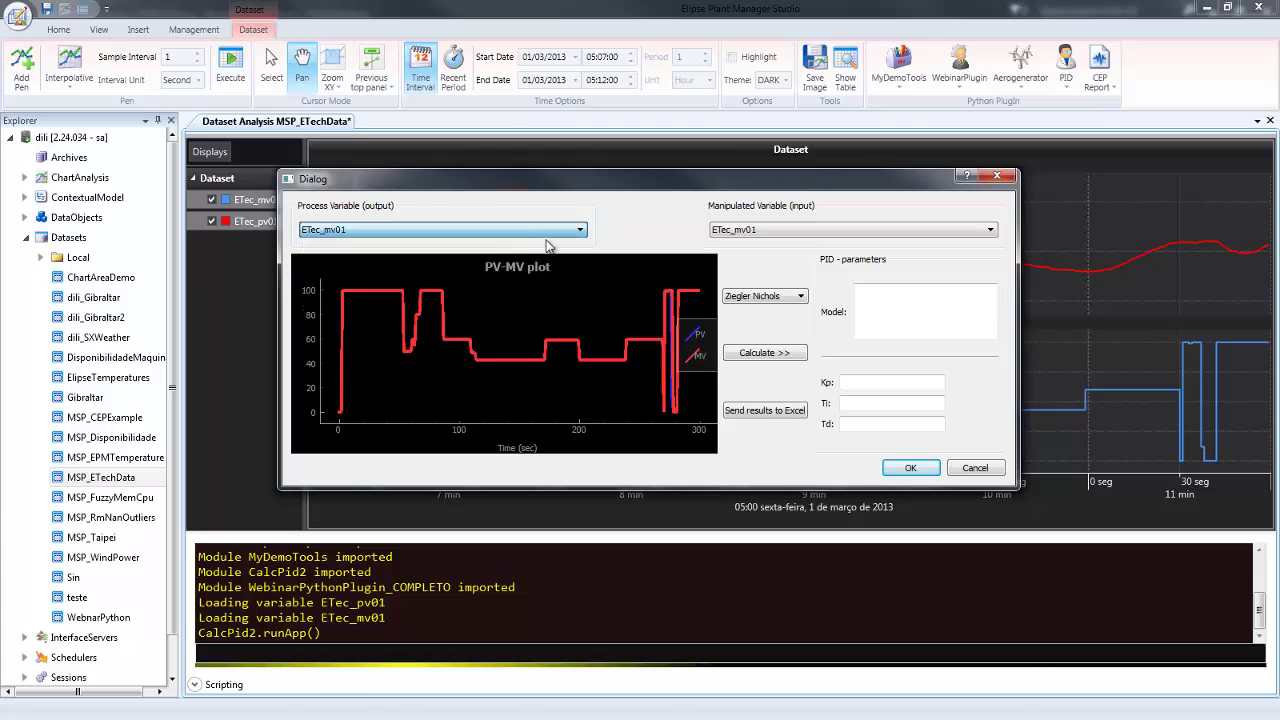
left_click(540, 230)
left_click(539, 245)
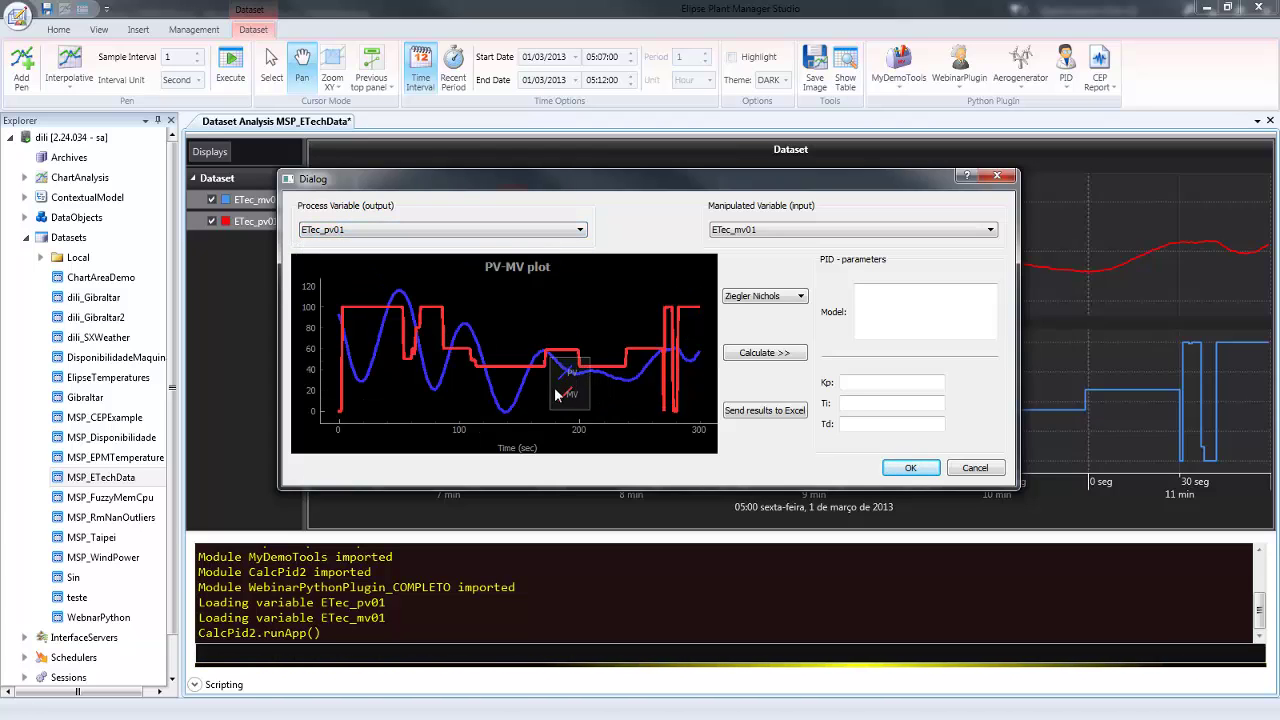
right_click(580, 295)
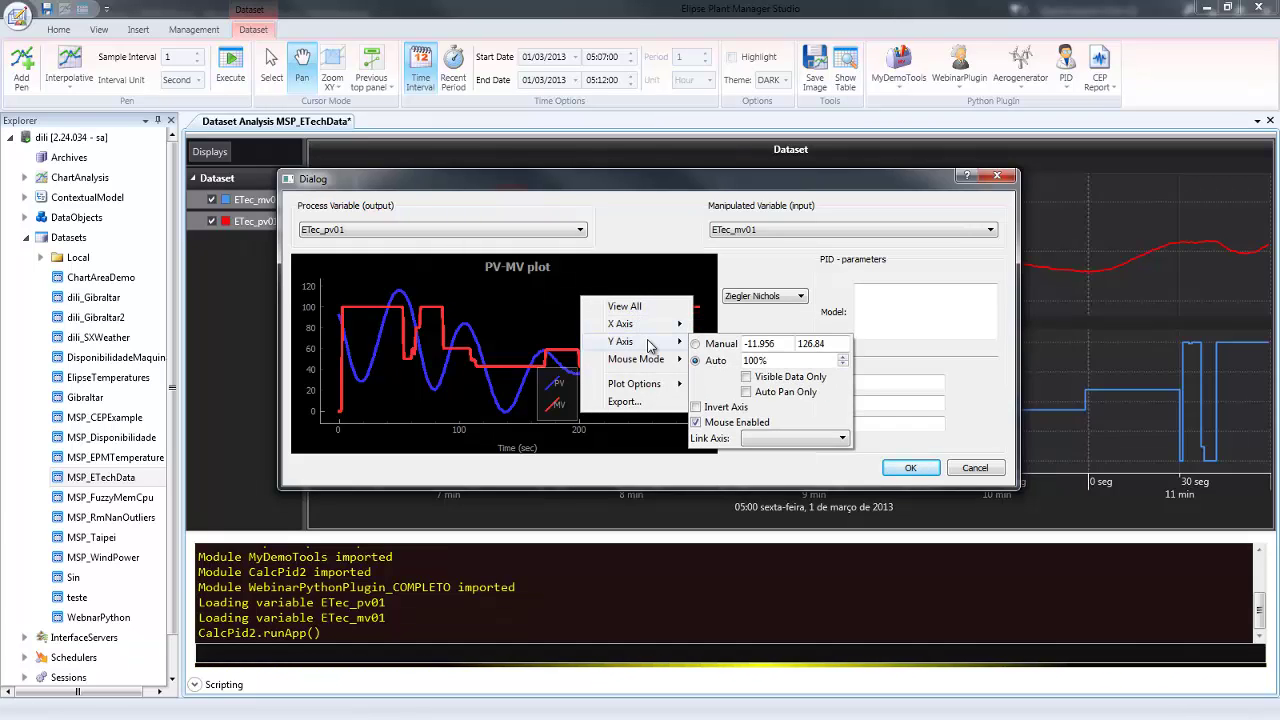
mouse_move(650, 384)
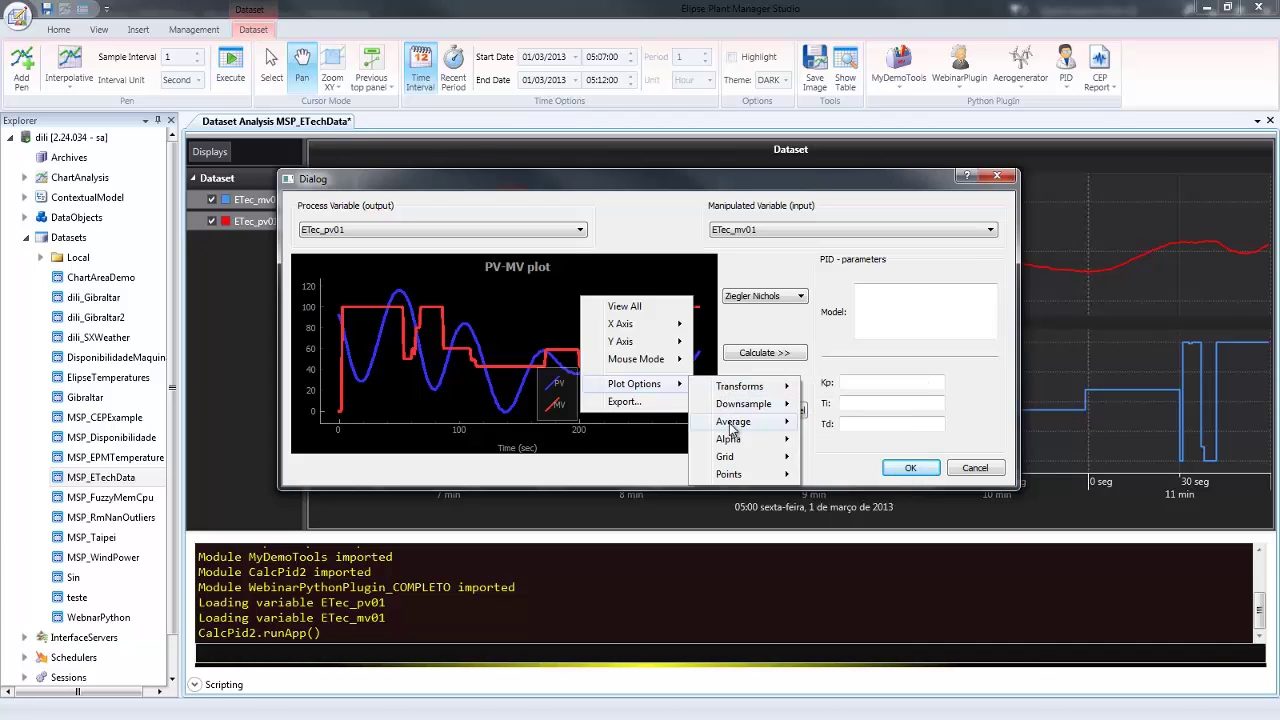
mouse_move(733, 426)
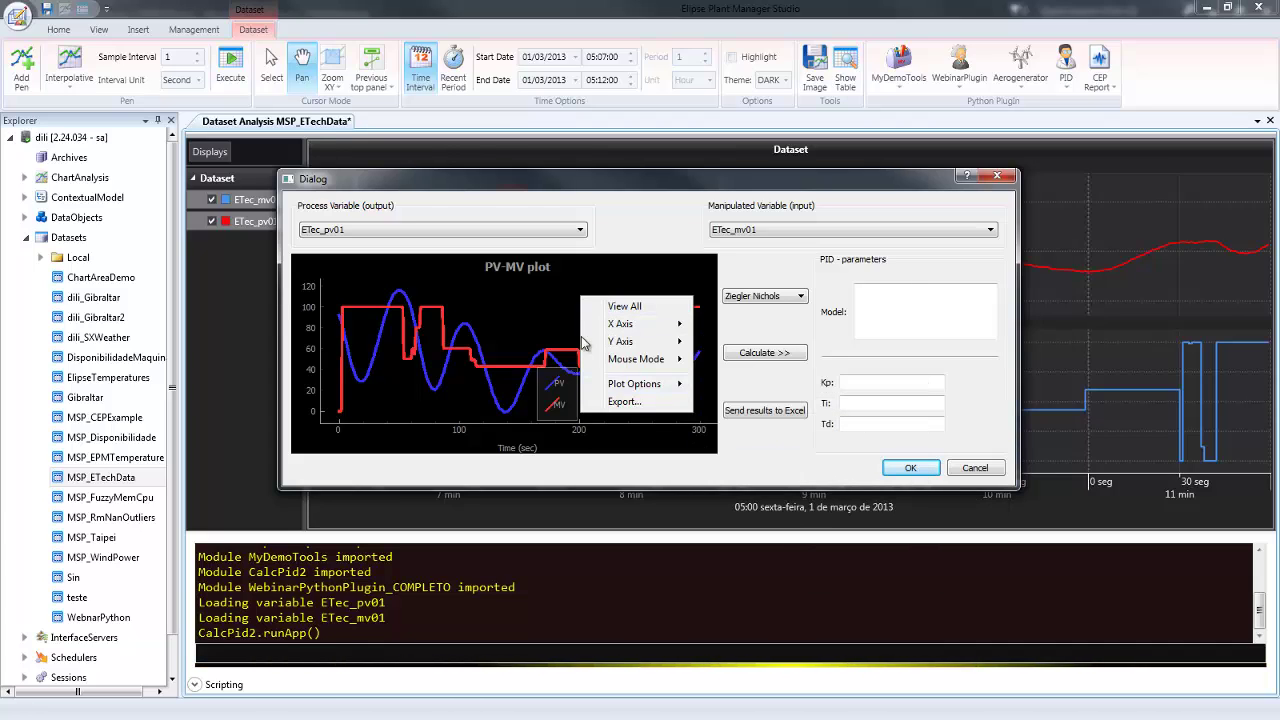
left_click(614, 240)
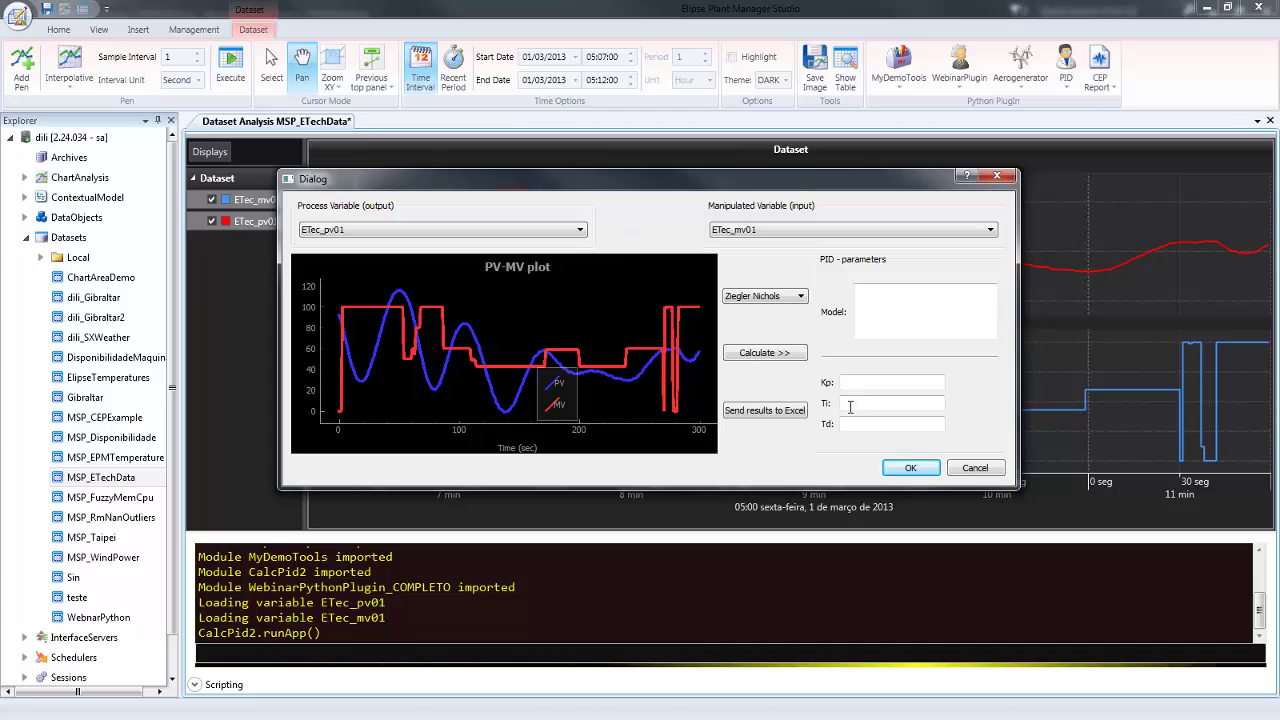
Calculate the PID parameters with the Ziegler Nichols method, accept the dialog, and close MSP_ETechData without saving
left_click(793, 297)
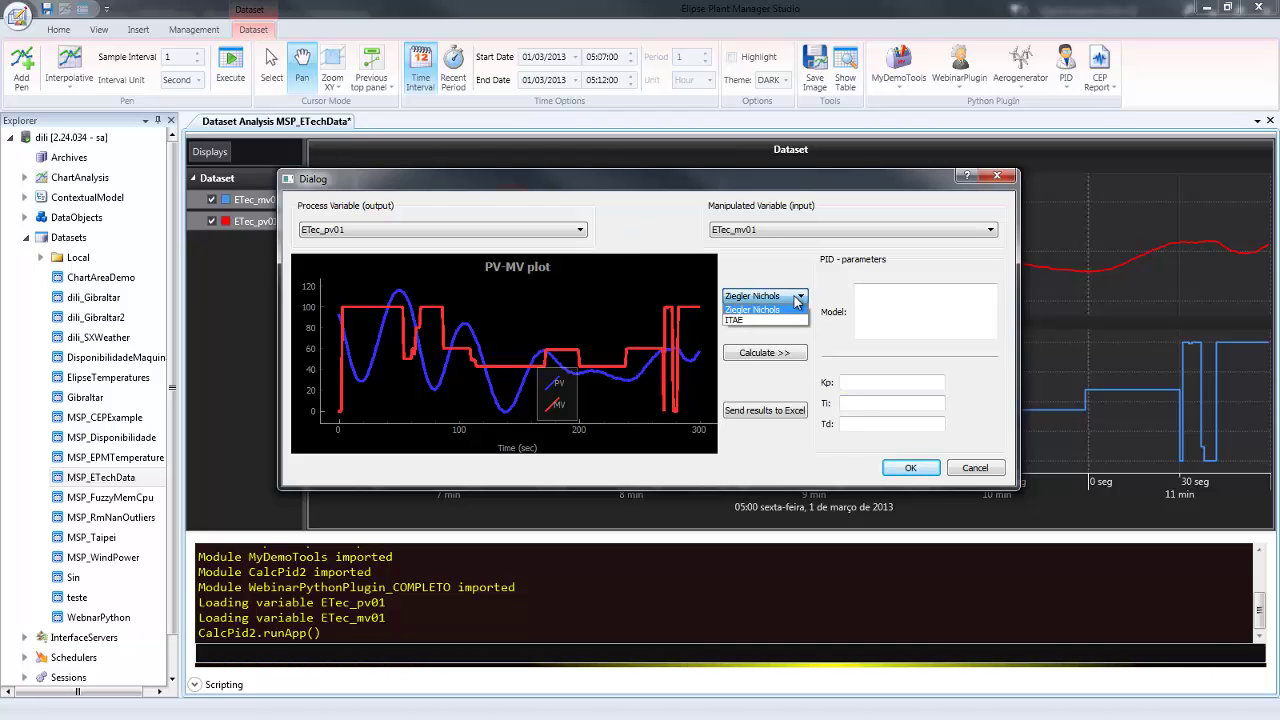
left_click(793, 297)
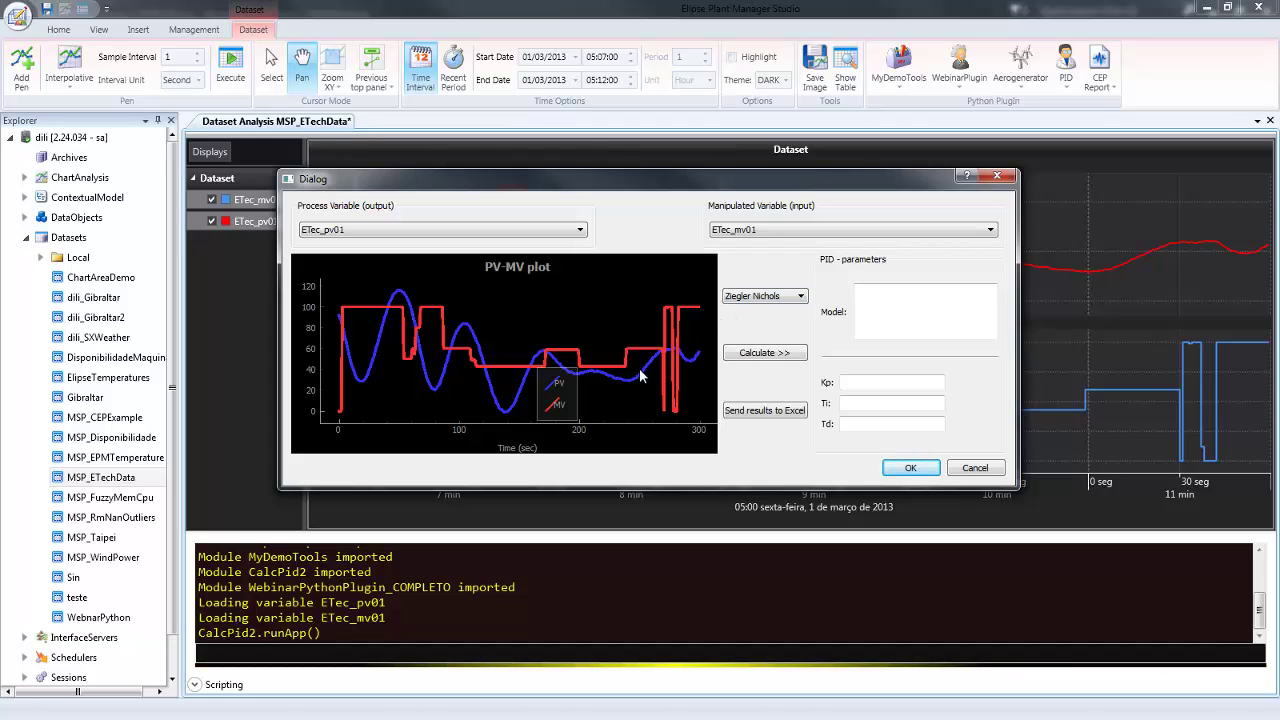
left_click(765, 353)
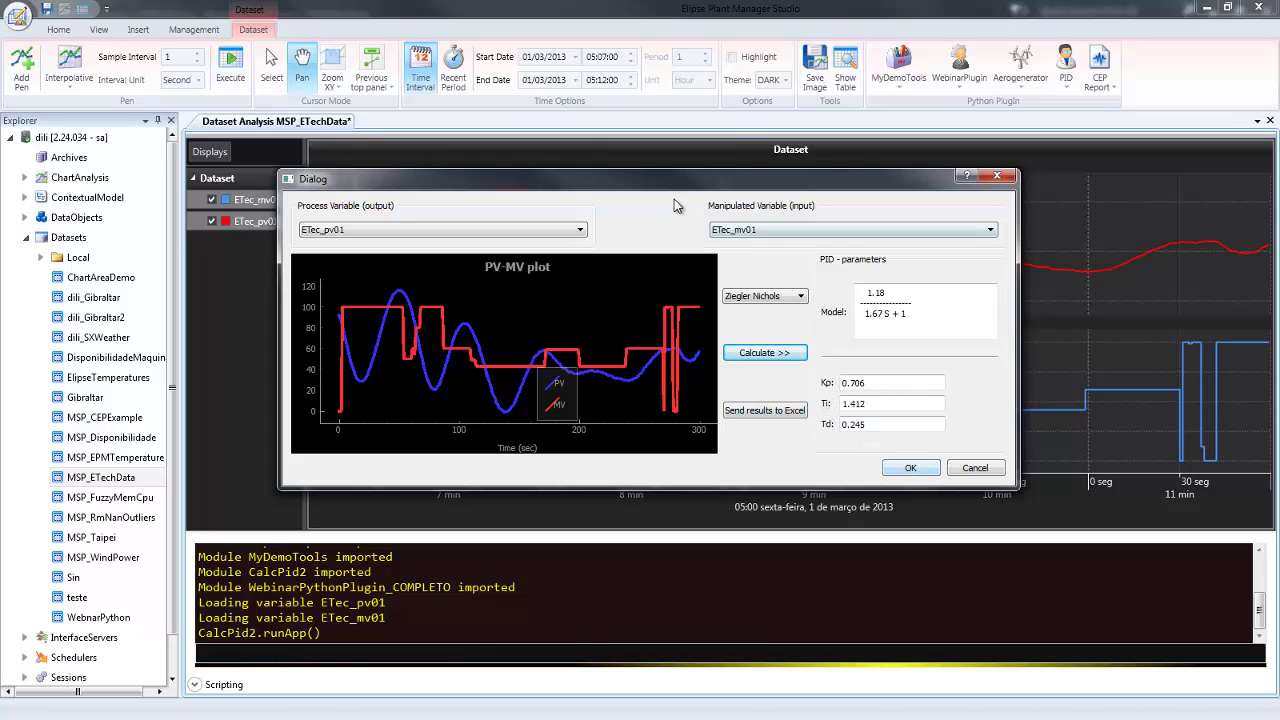
left_click_drag(695, 190, 727, 182)
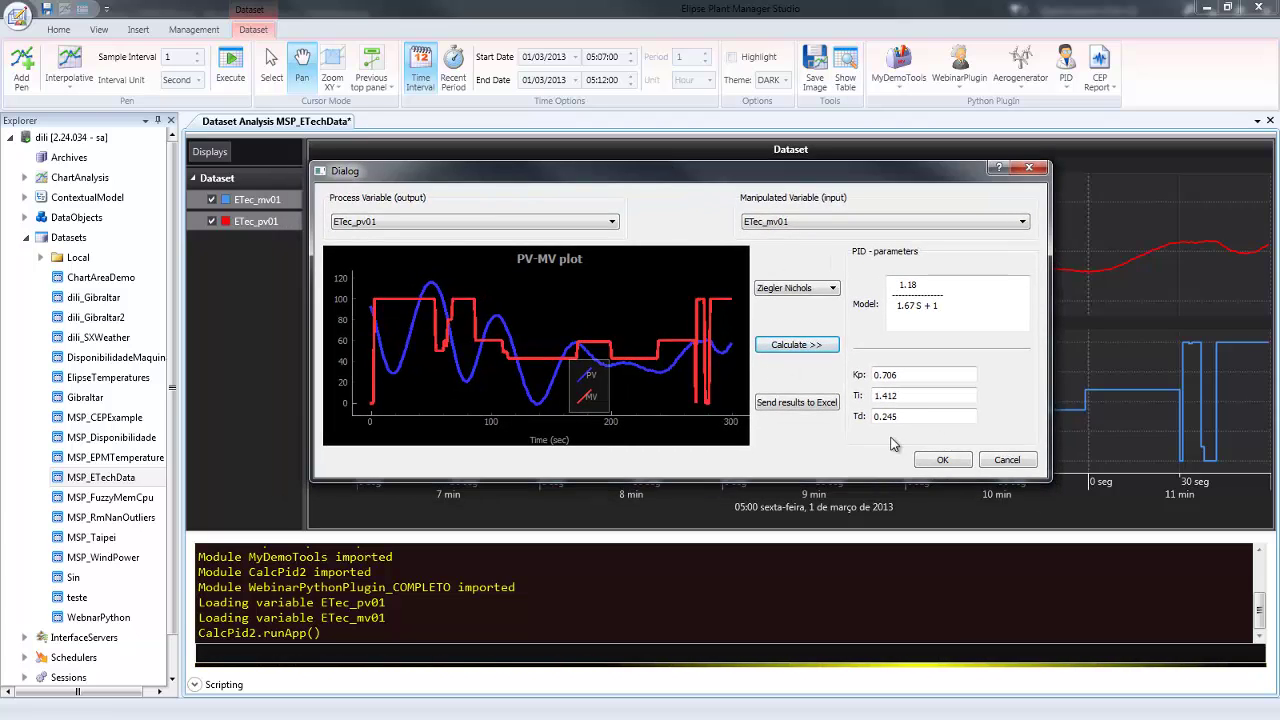
left_click(943, 461)
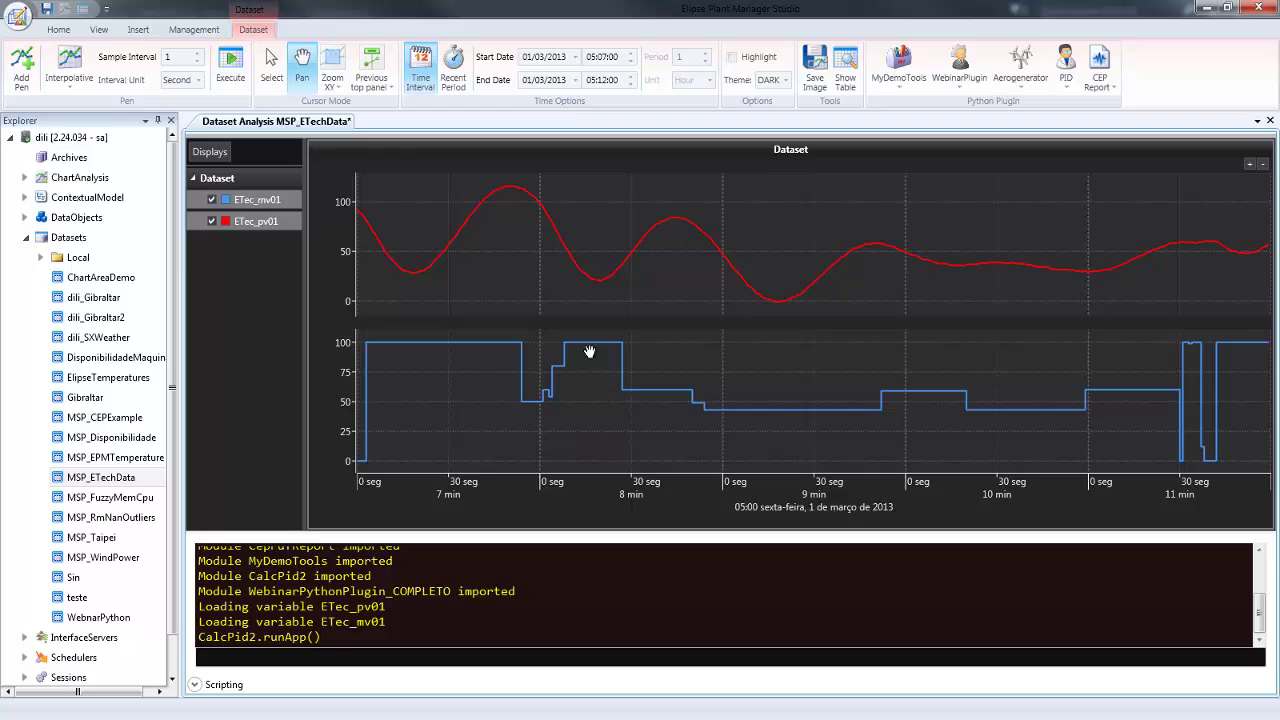
middle_click(300, 122)
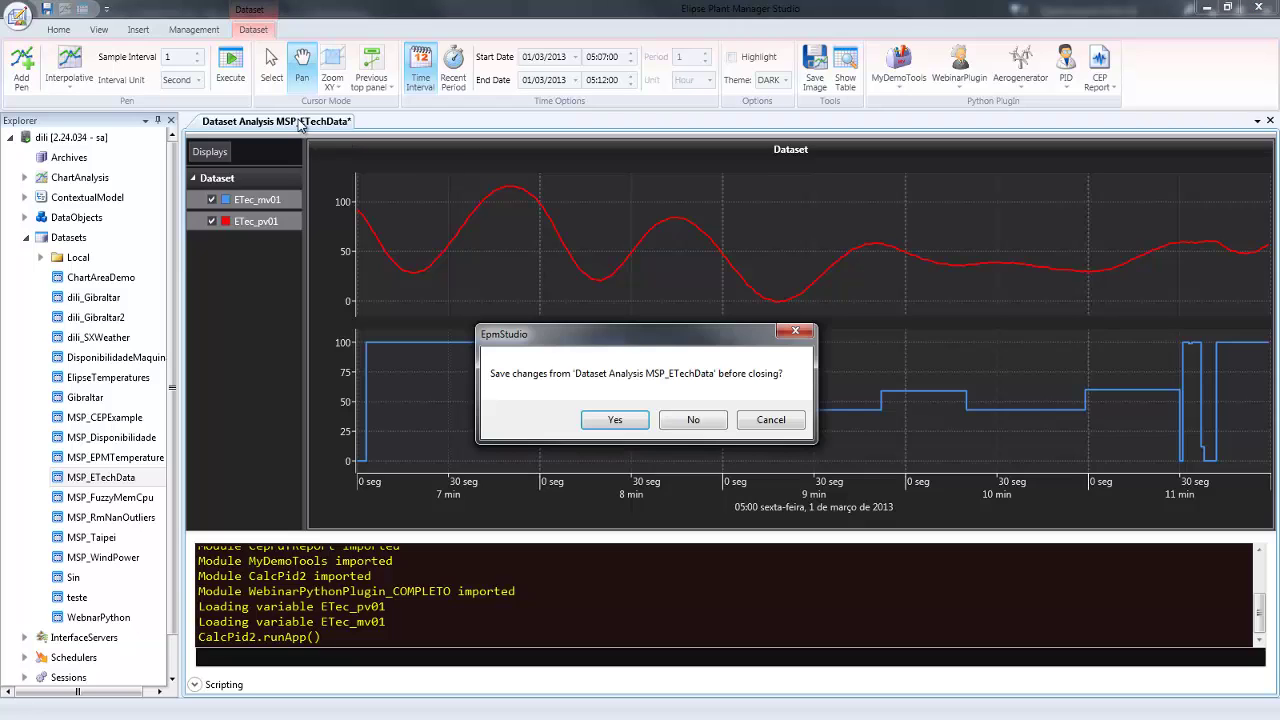
left_click(694, 420)
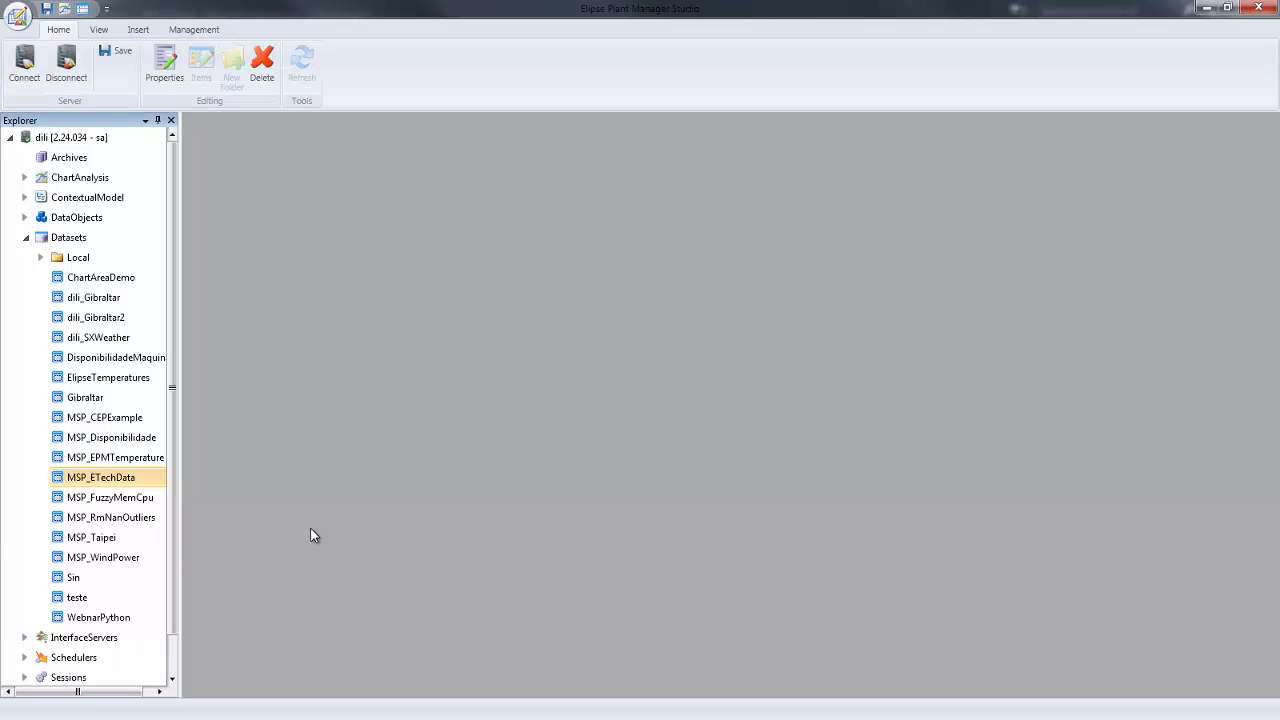
Open the MSP_EPMTemperature dataset with its scripting console expanded and execute the query to plot its data
left_click(125, 458)
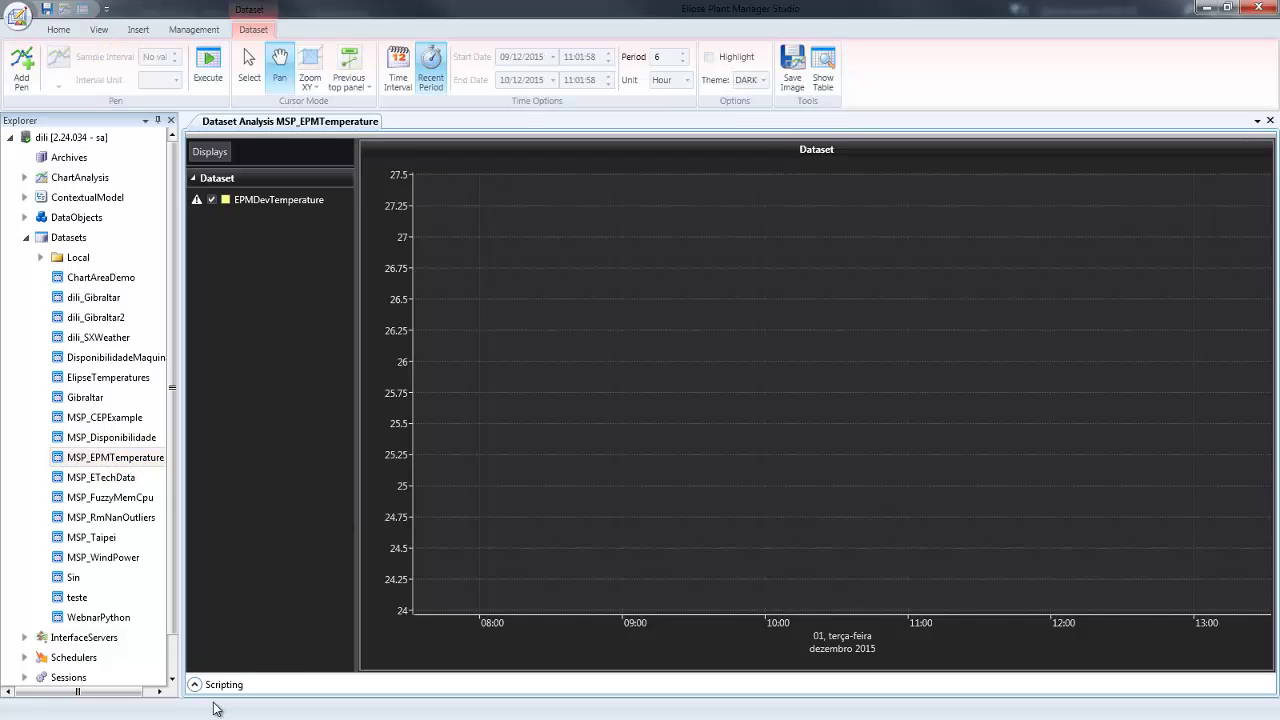
left_click(195, 685)
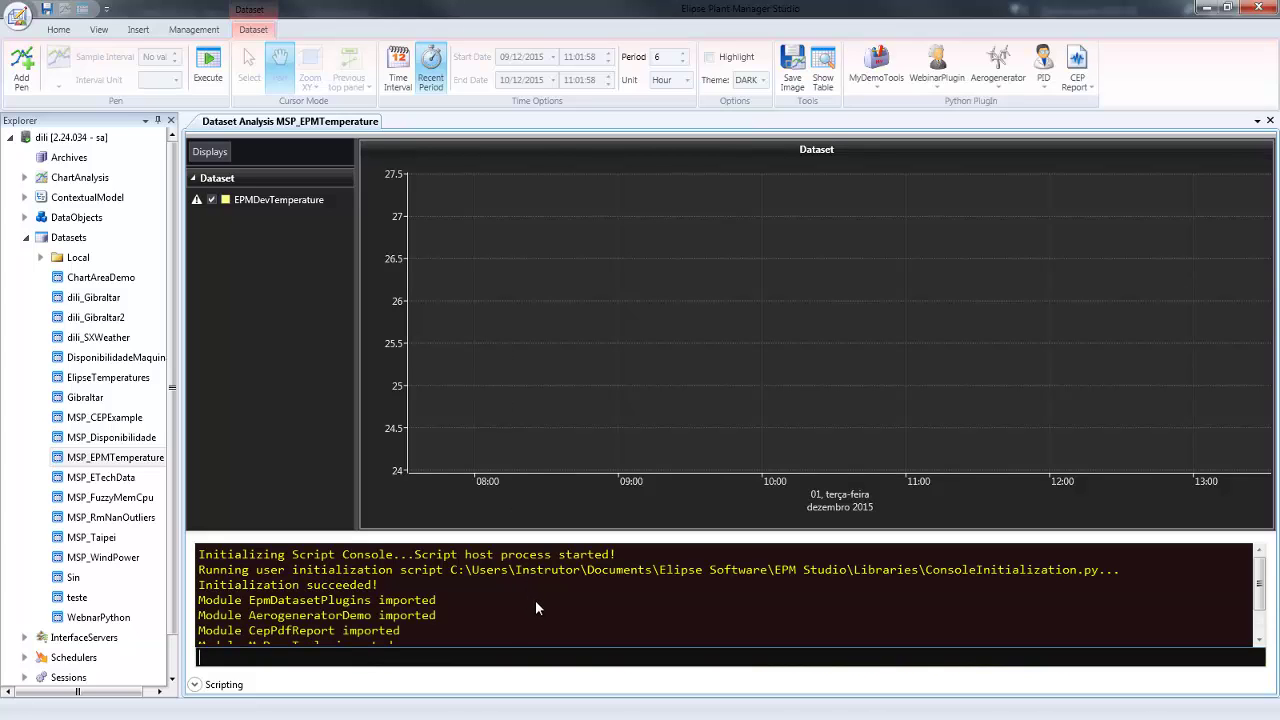
left_click(208, 68)
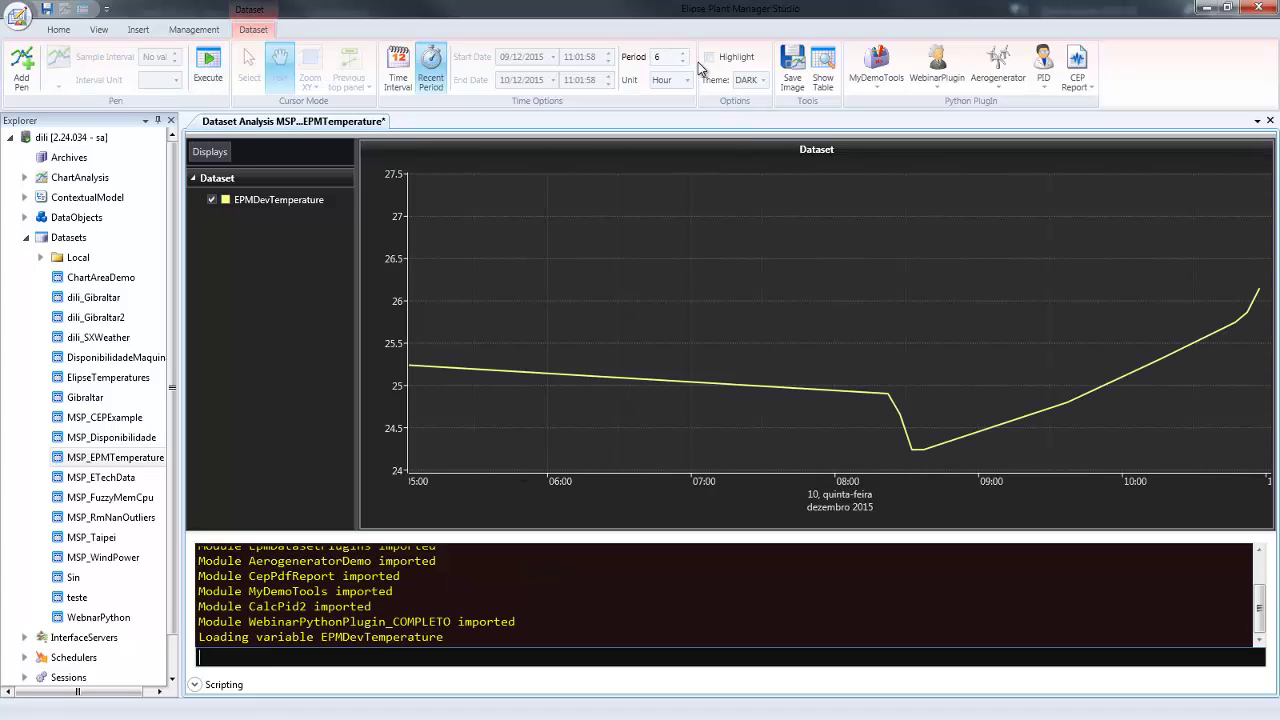
scroll(408, 416, "up", 2)
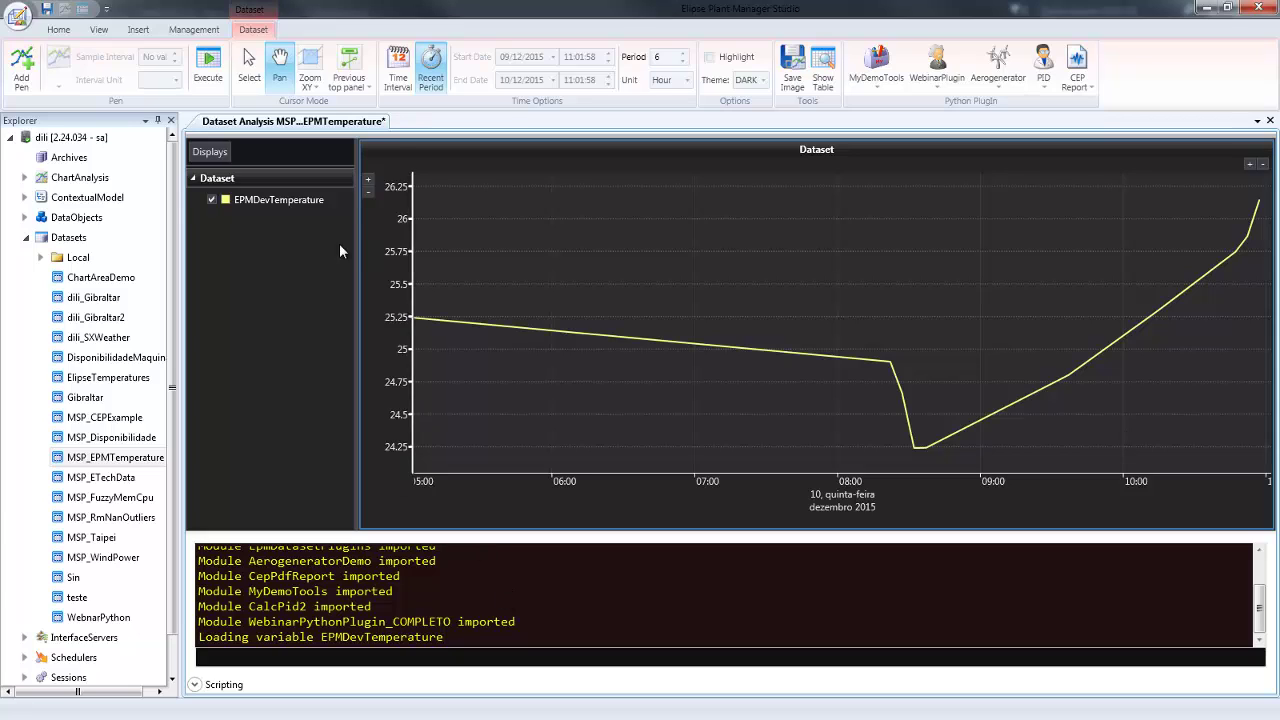
Run the WebinarPlugin function Temp Infos from Webserver on the EPMDevTemperature pen
left_click(314, 200)
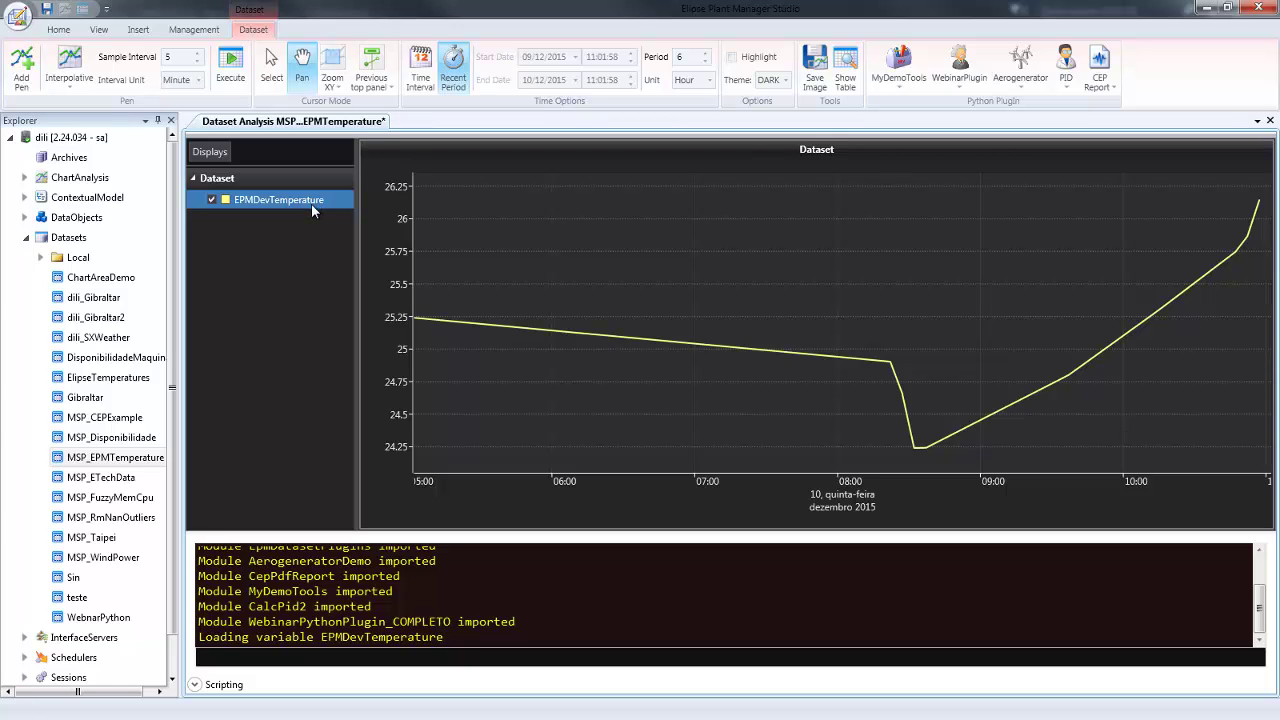
left_click(964, 84)
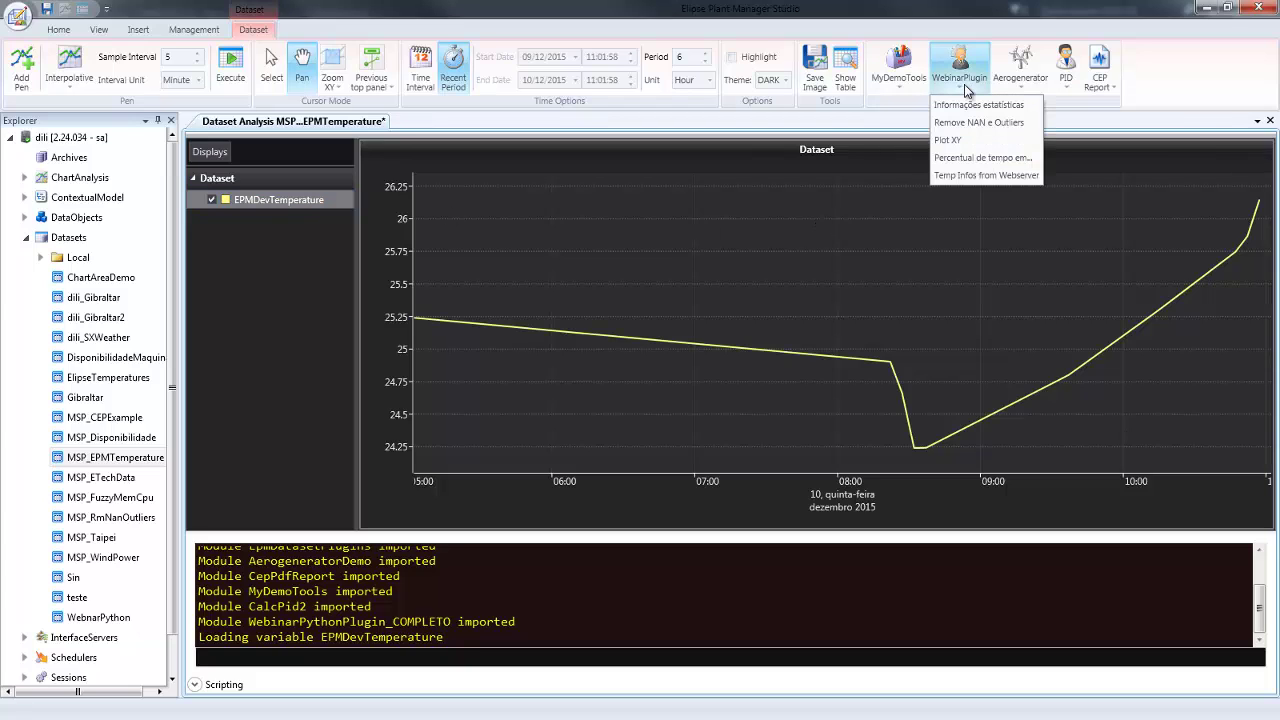
left_click(975, 176)
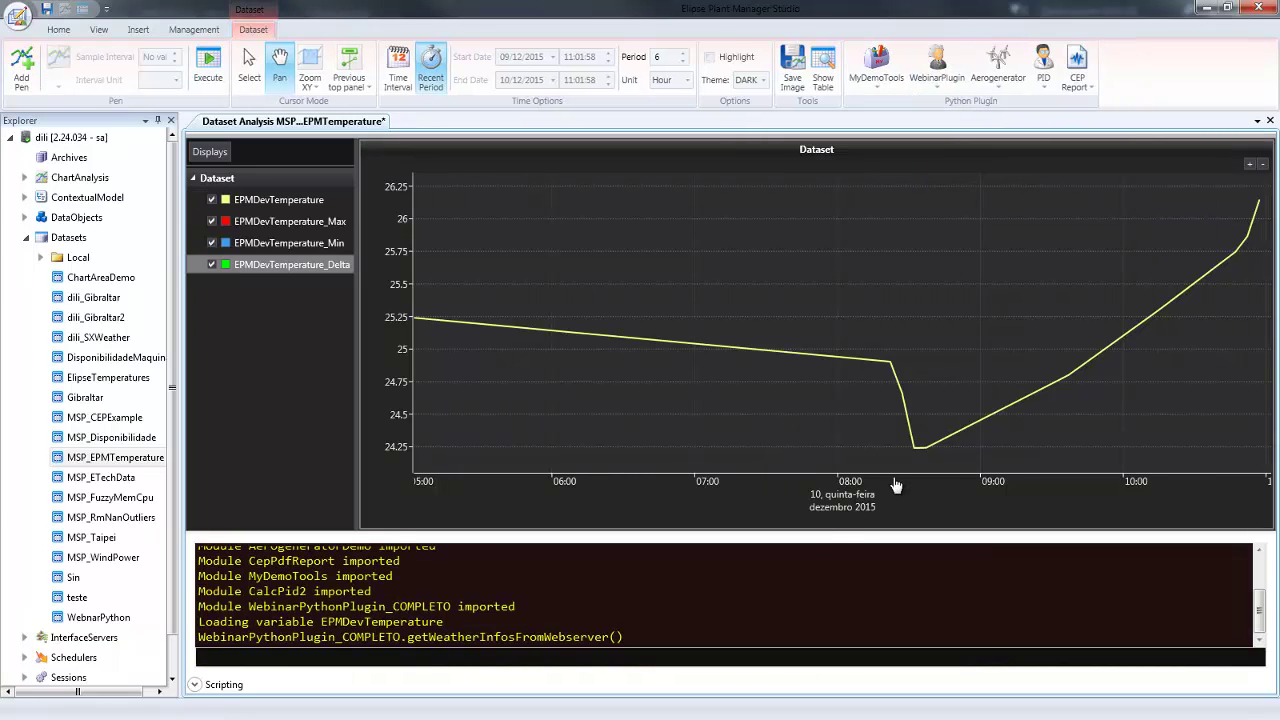
Add a second chart area for the EPMDevTemperature_Delta pen and fit the vertical scales of both areas to their pens
left_click_drag(351, 362, 366, 357)
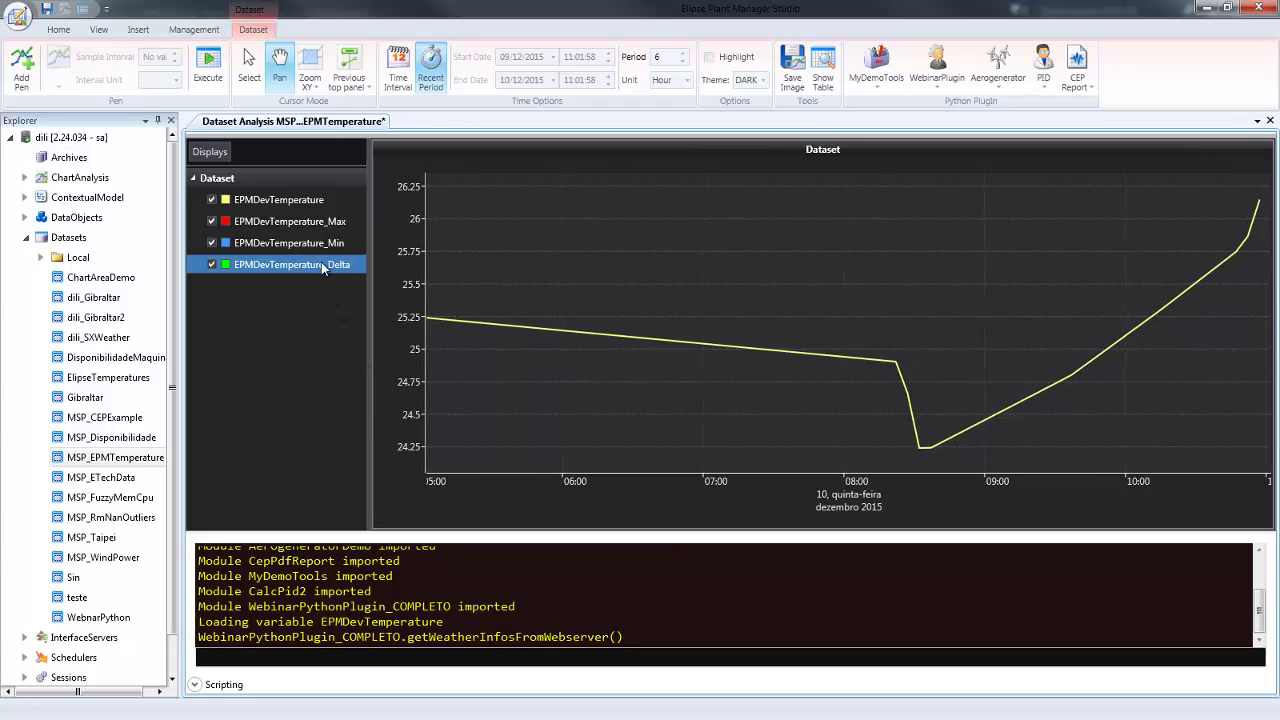
mouse_move(384, 195)
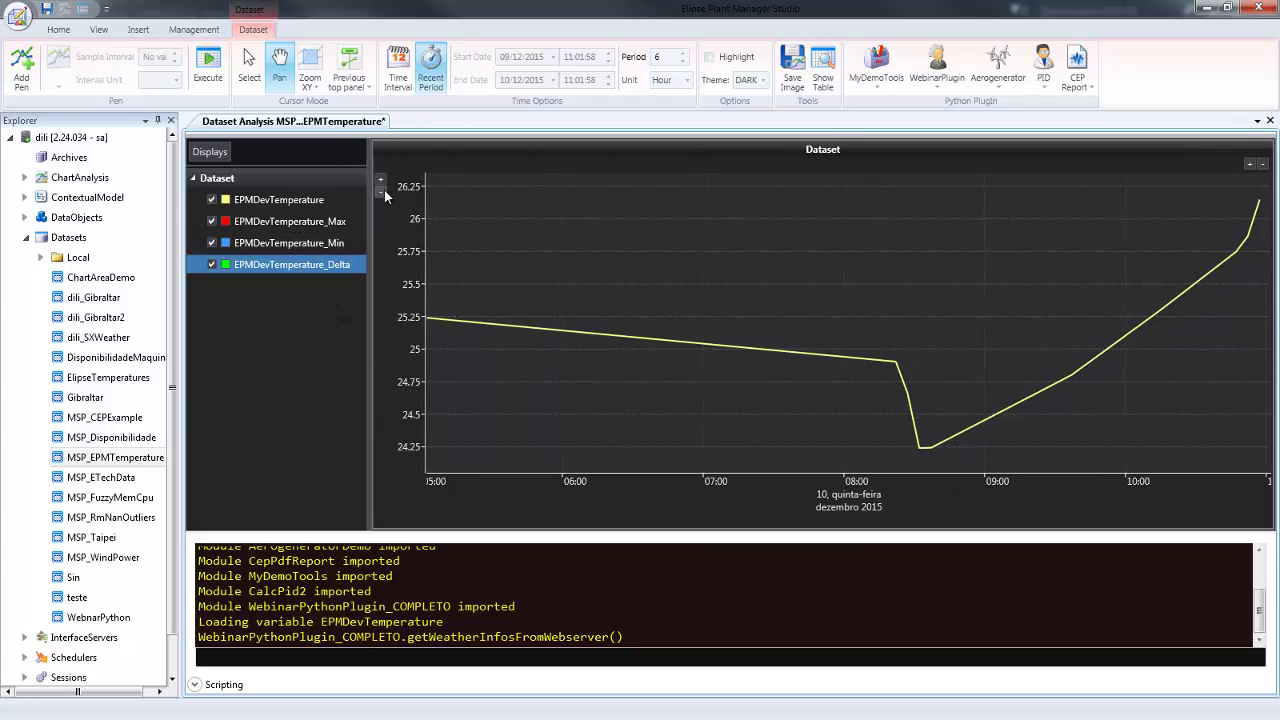
left_click(1249, 164)
left_click_drag(280, 264, 501, 253)
double_click(416, 283)
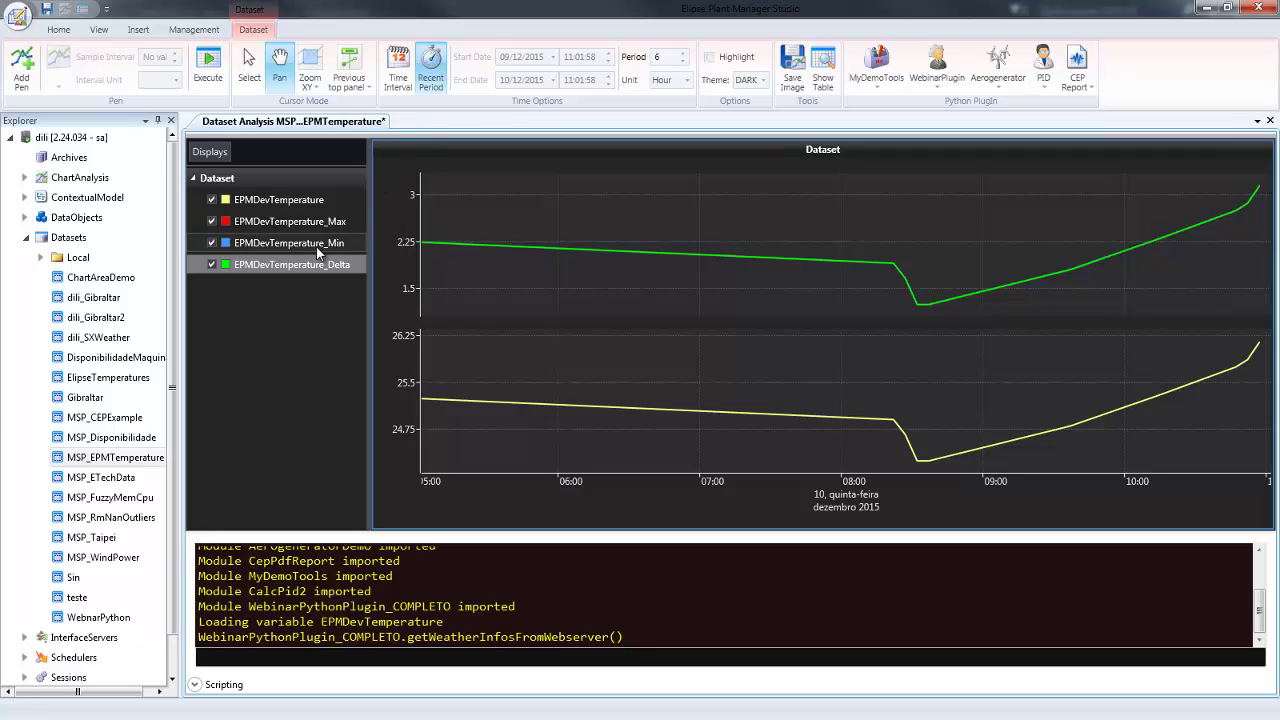
double_click(421, 362)
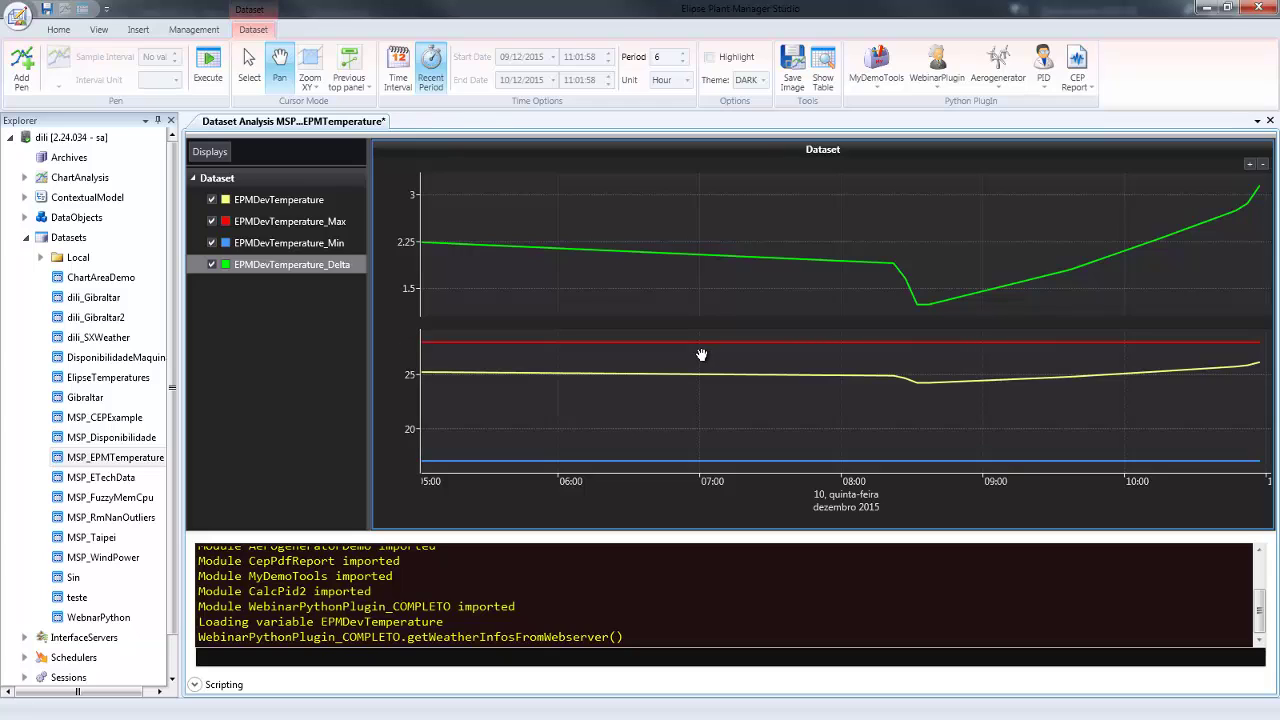
Set the line width of the EPMDevTemperature_Max pen to 10
right_click(304, 221)
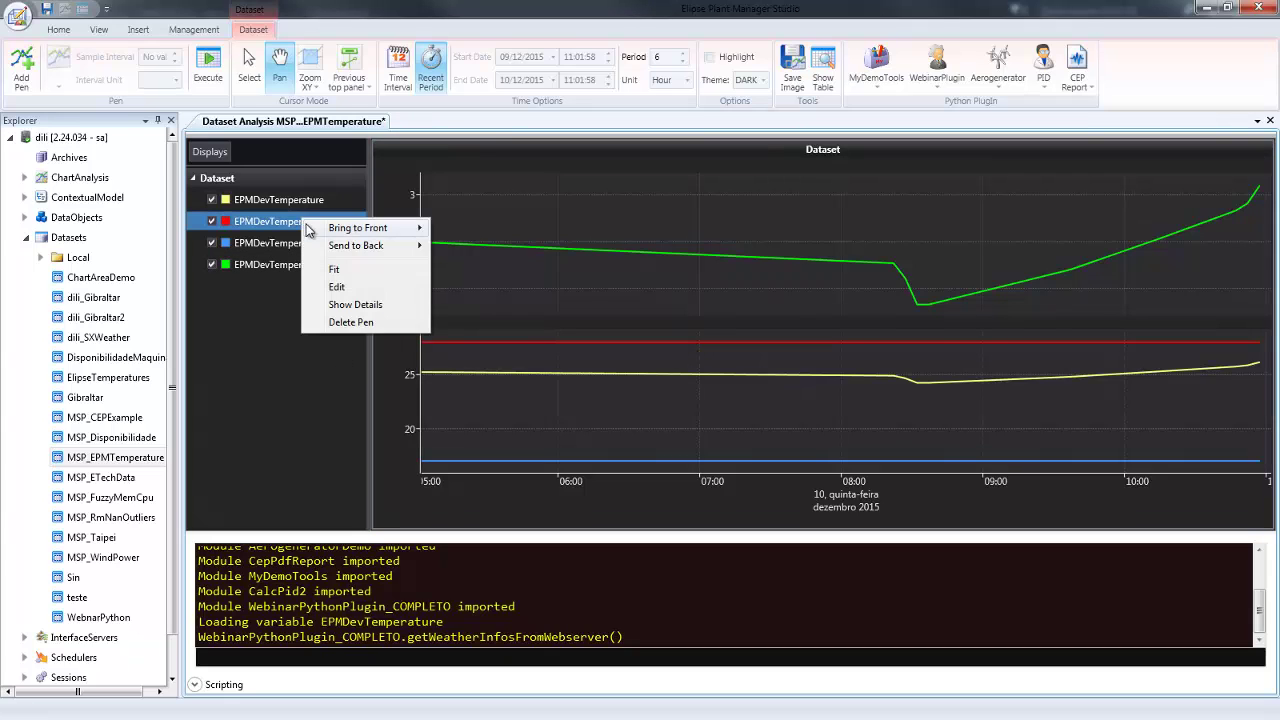
left_click(345, 287)
left_click(752, 338)
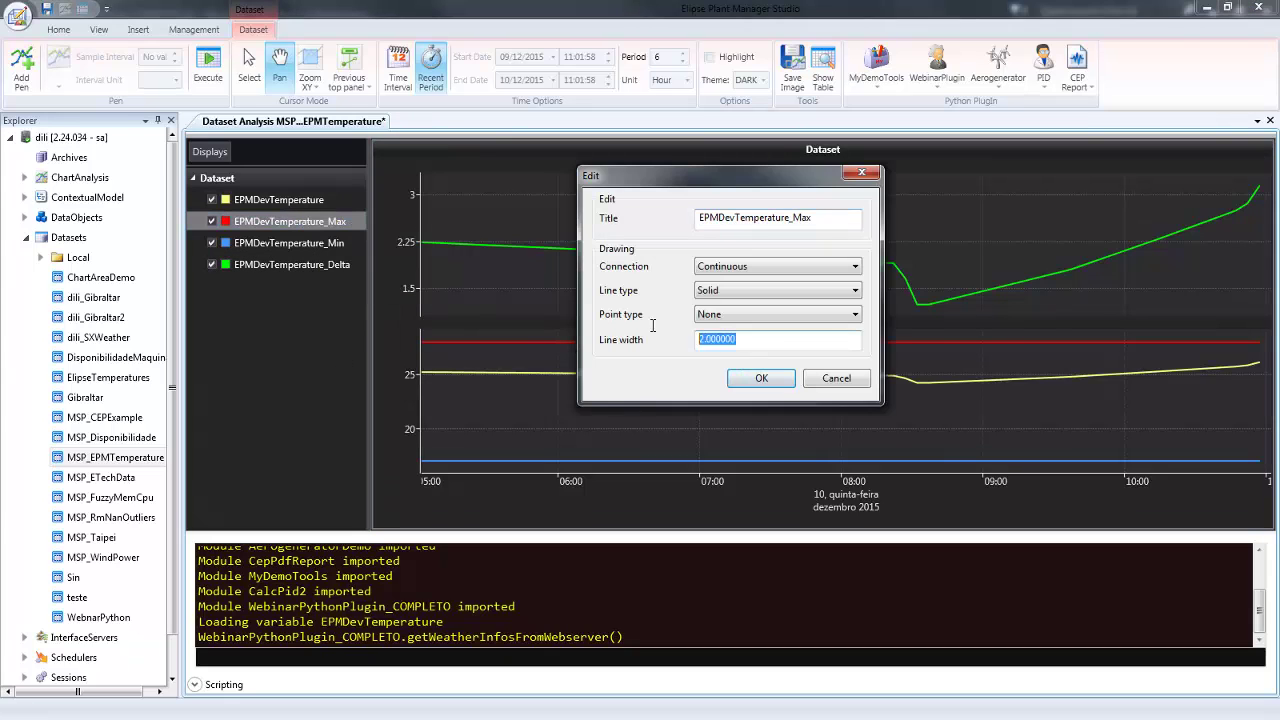
type("10")
left_click(752, 378)
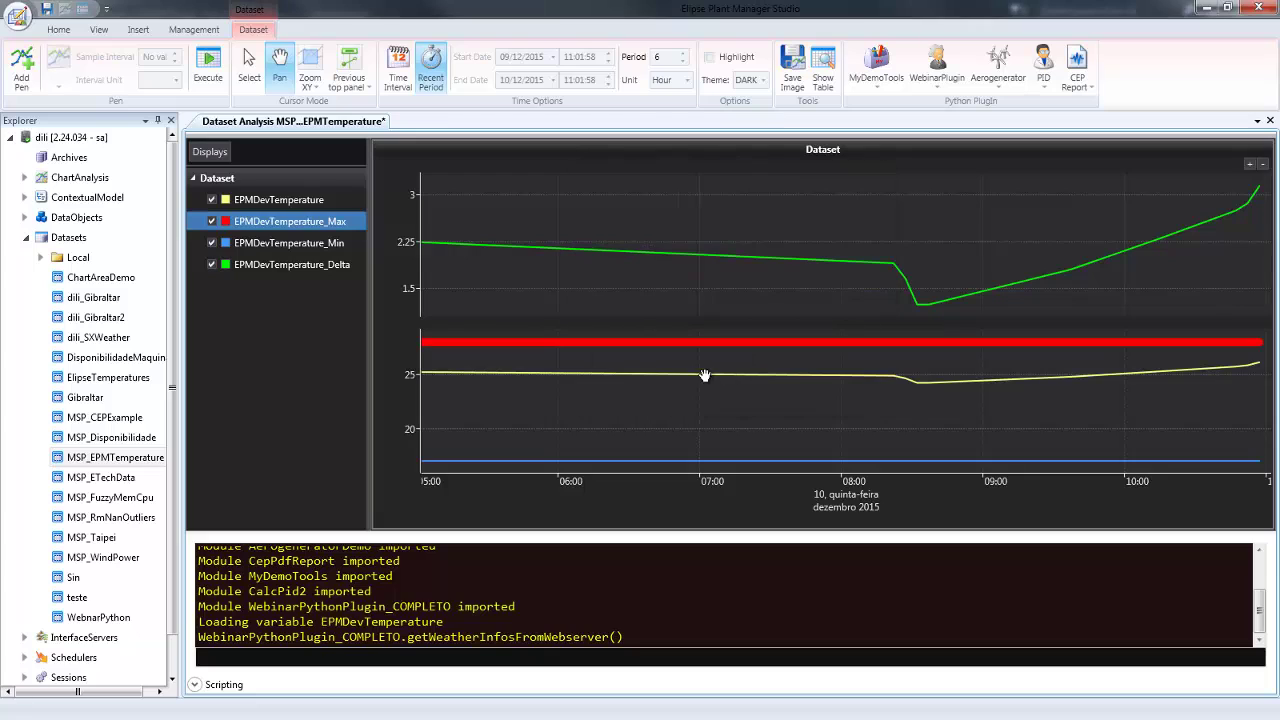
Set the line width of the EPMDevTemperature_Min pen to 10
right_click(275, 244)
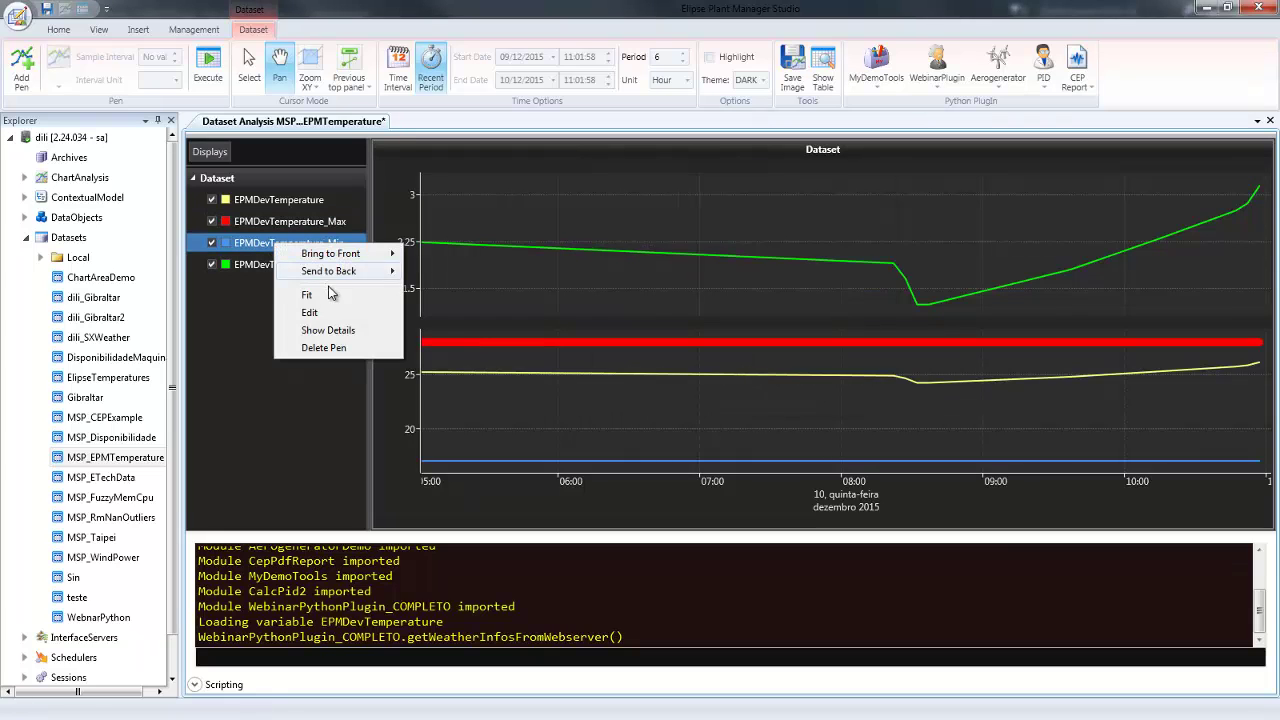
left_click(310, 312)
left_click(745, 339)
type("1")
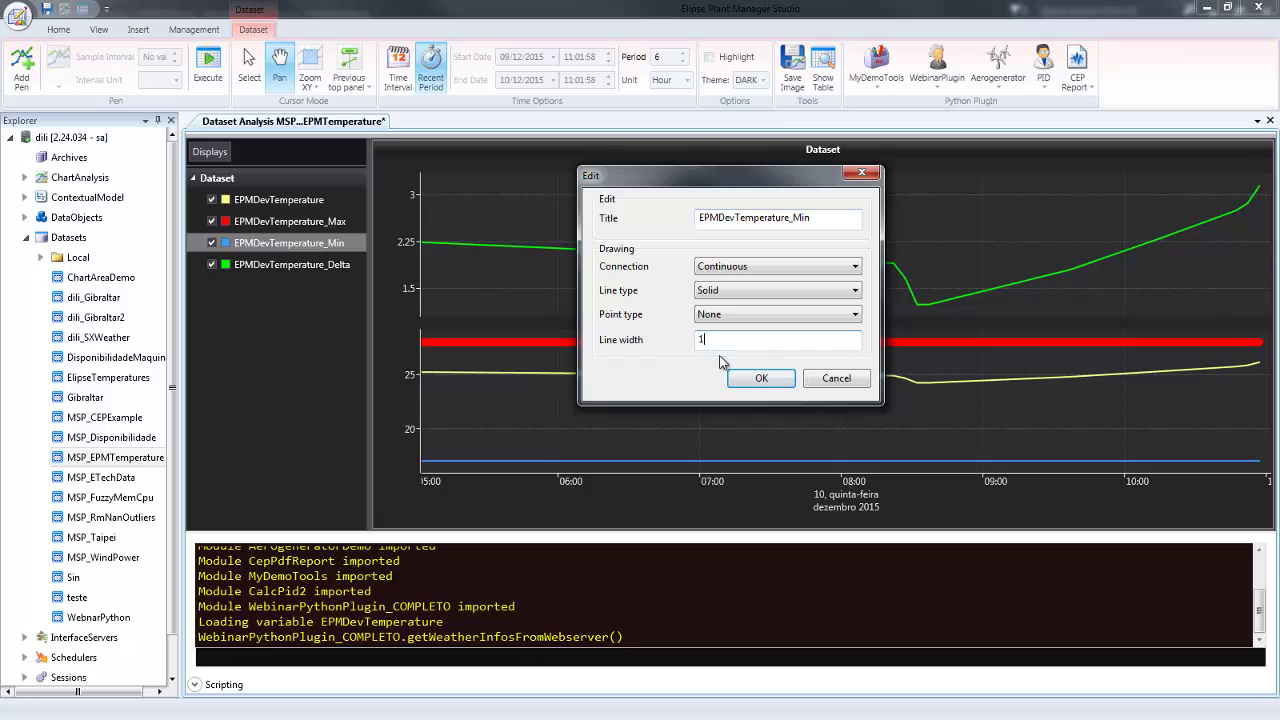
type("0")
left_click(752, 377)
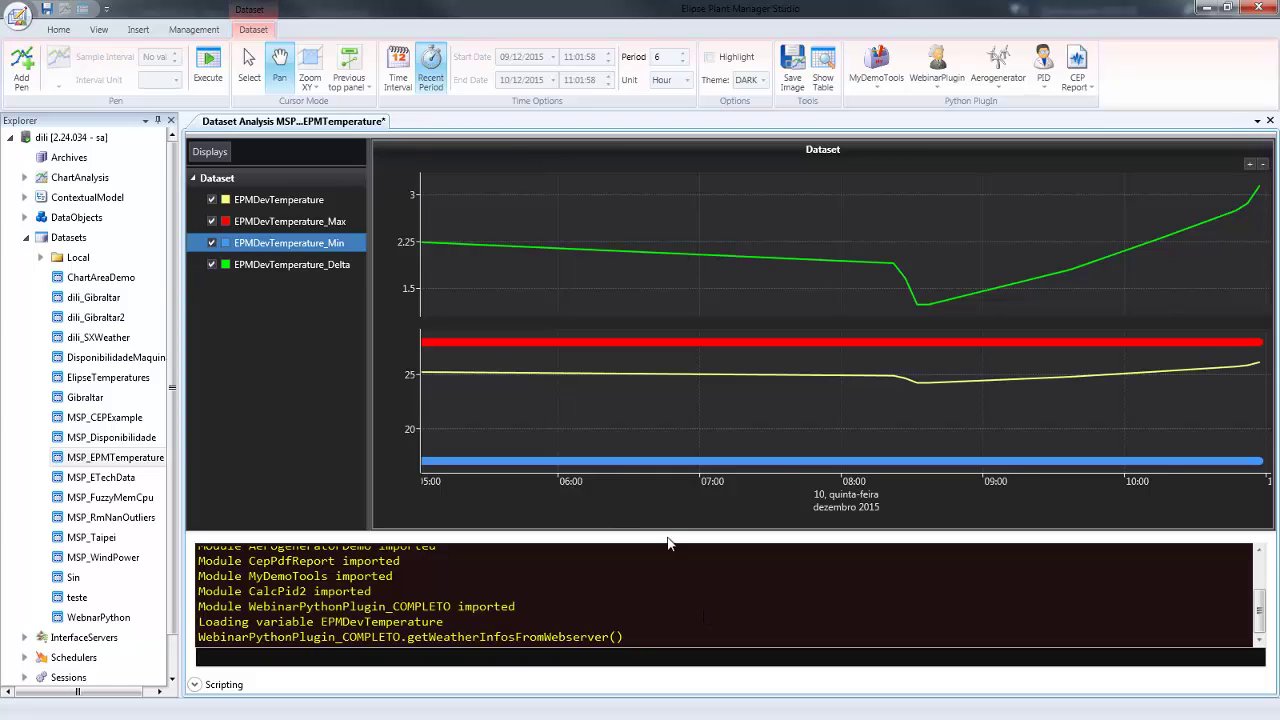
left_click(650, 656)
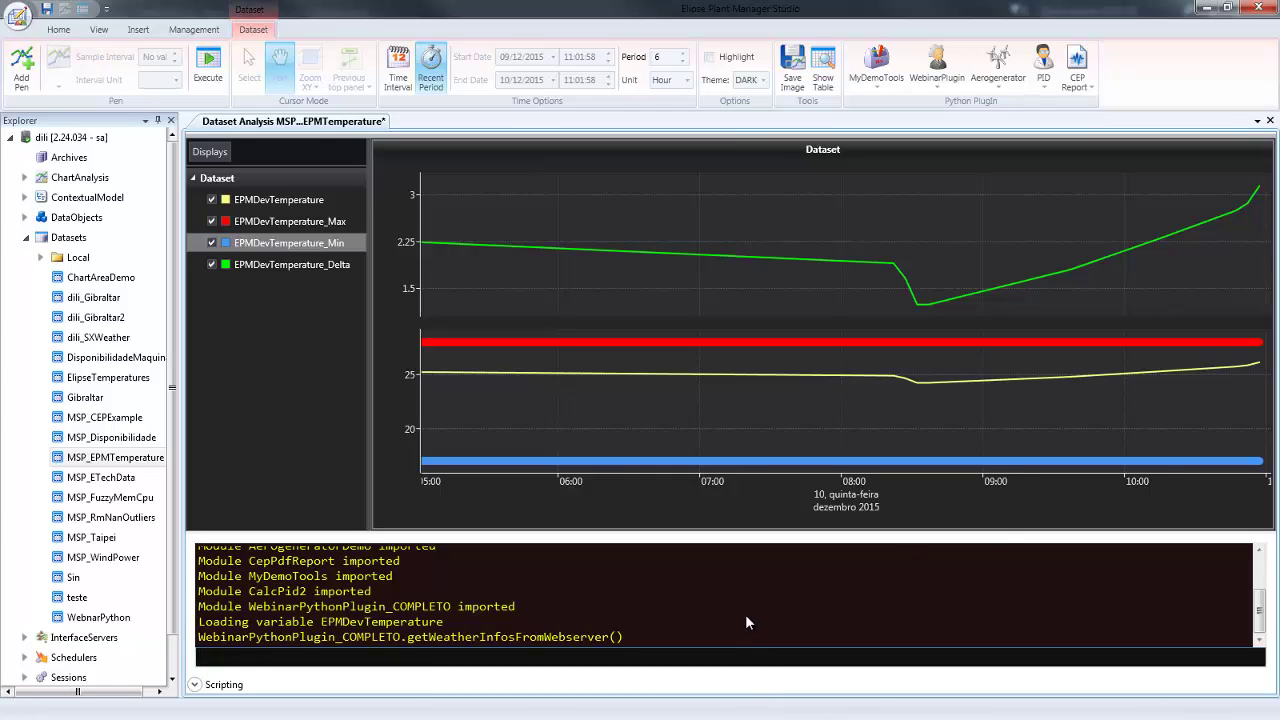
left_click(940, 97)
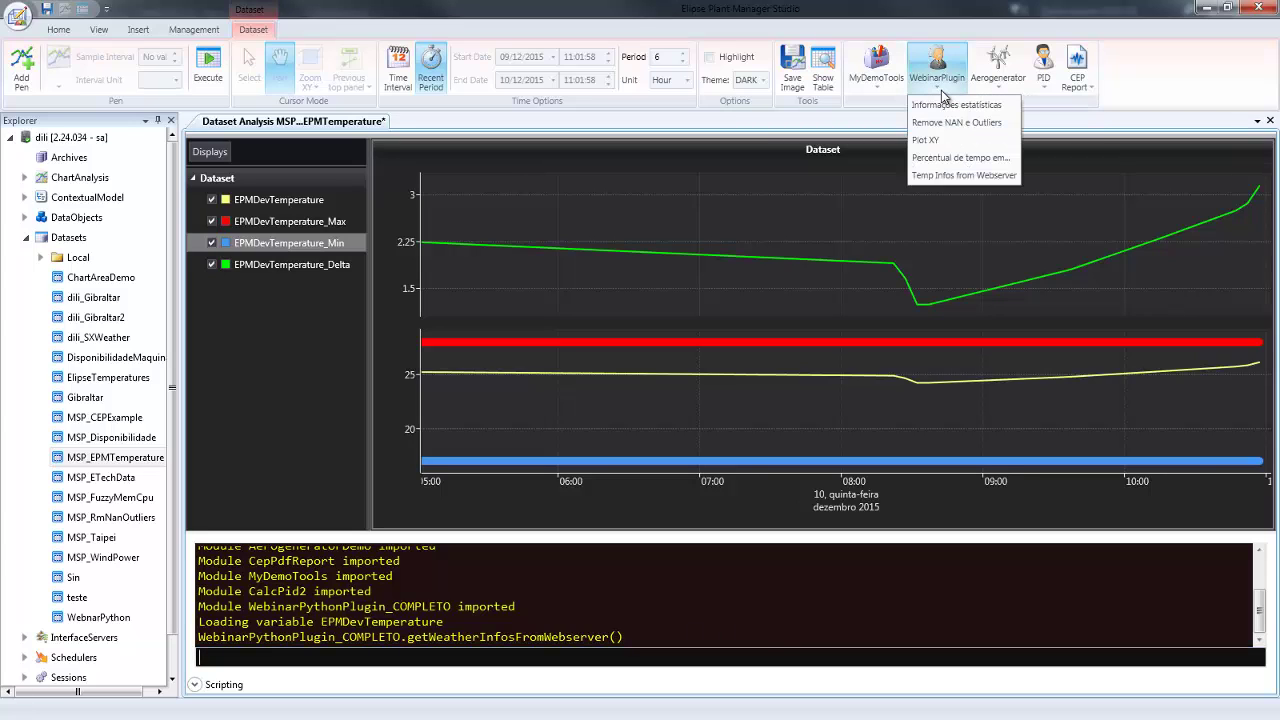
left_click(1164, 96)
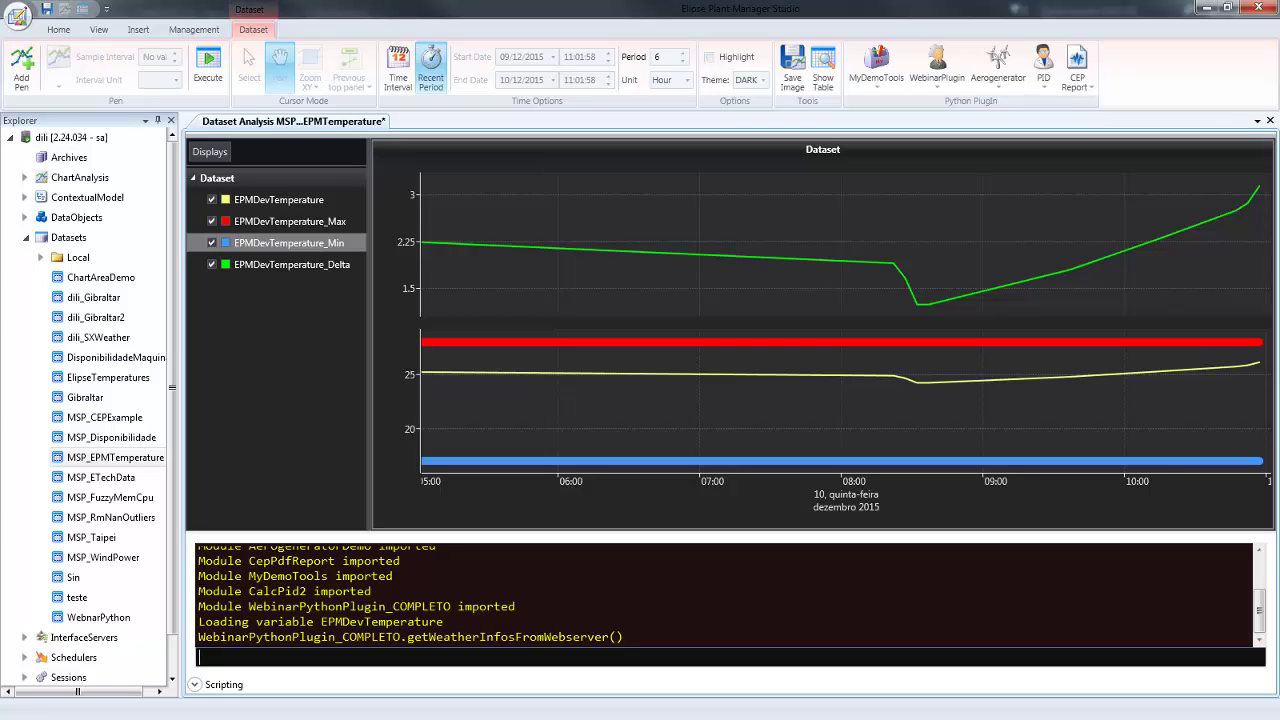
left_click(878, 86)
left_click(937, 82)
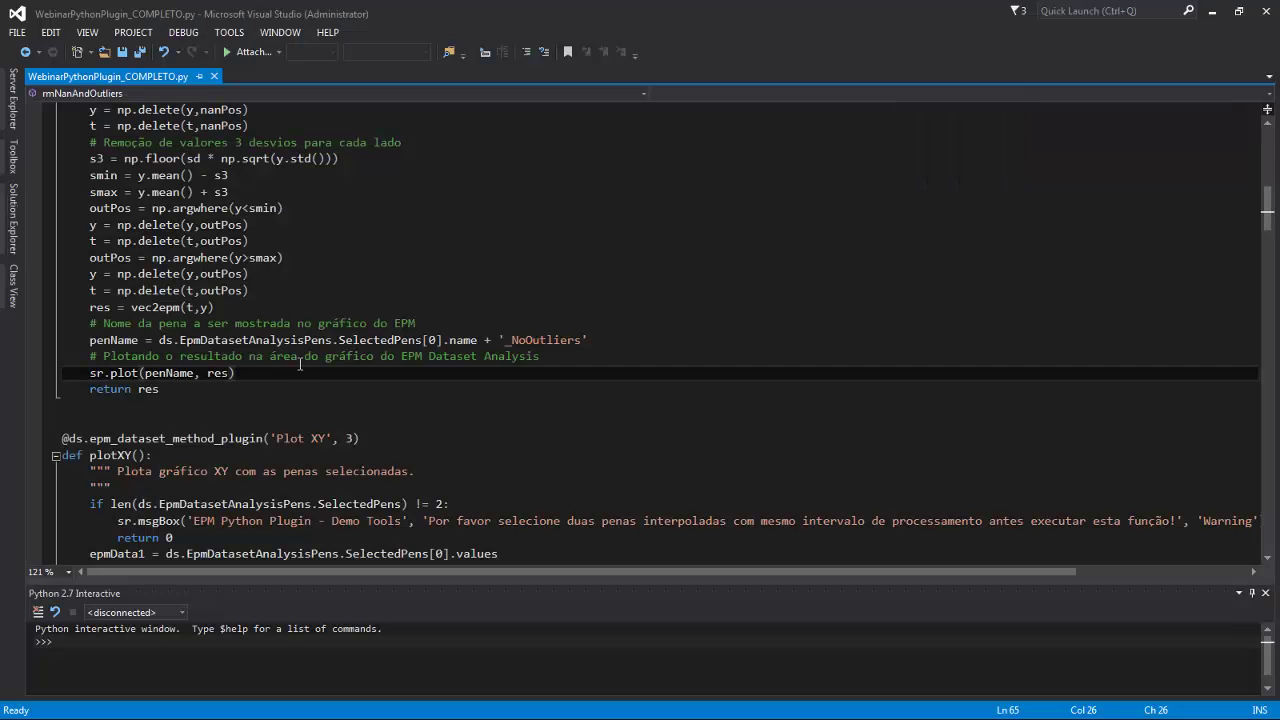
In Visual Studio, review the plugin functions in WebinarPythonPlugin_COMPLETO.py down to Temp Infos from Webserver and the imports, then return to EPM Studio
left_click(462, 240)
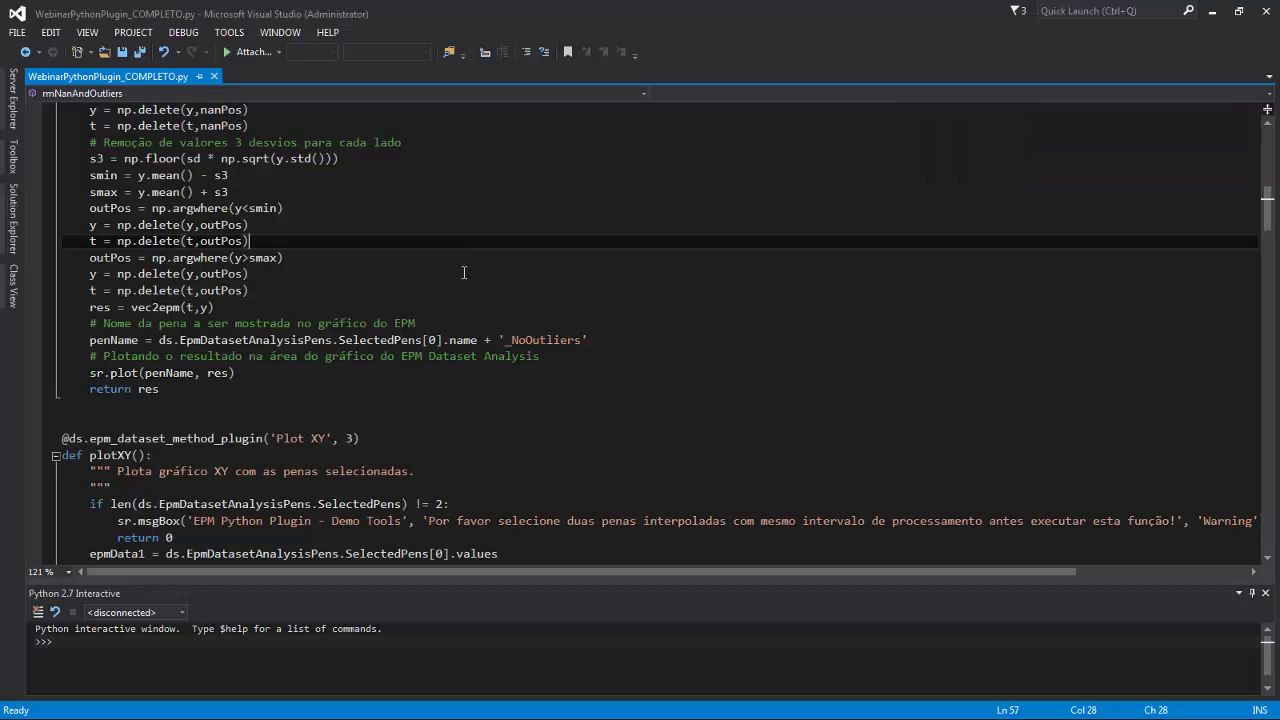
scroll(344, 151, "up", 3)
scroll(328, 220, "down", 6)
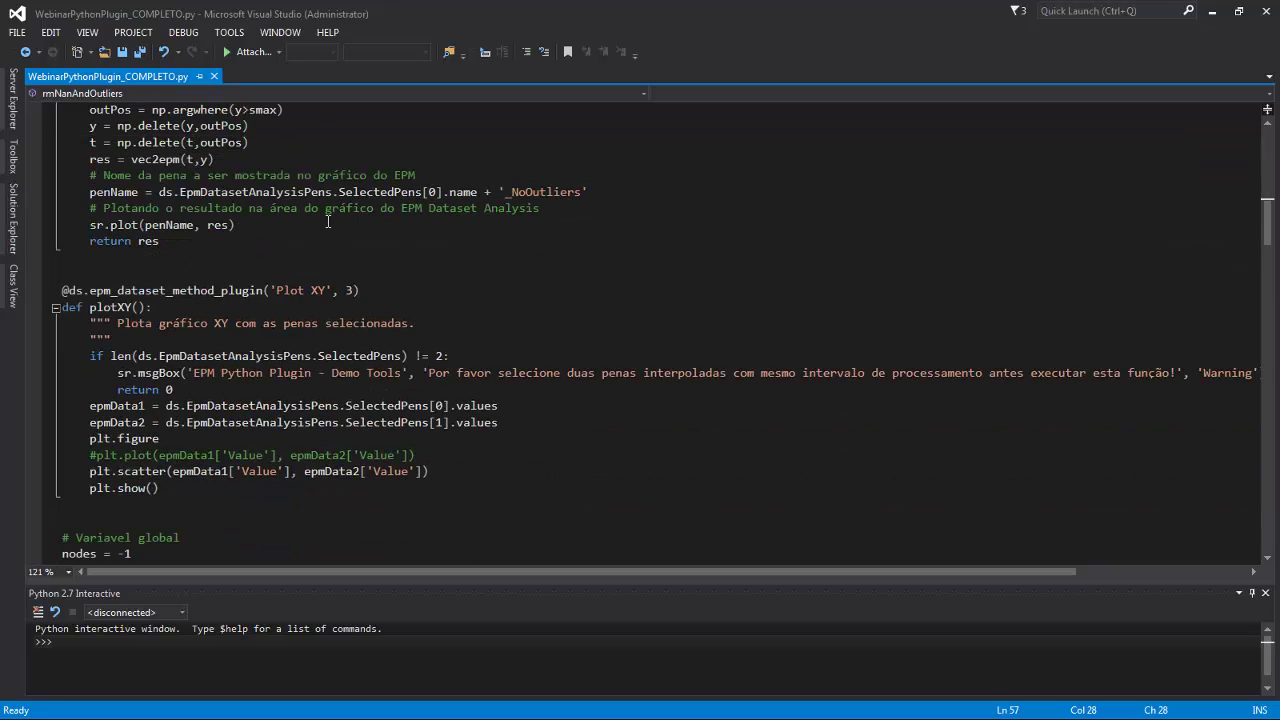
scroll(328, 222, "down", 4)
scroll(293, 307, "down", 1)
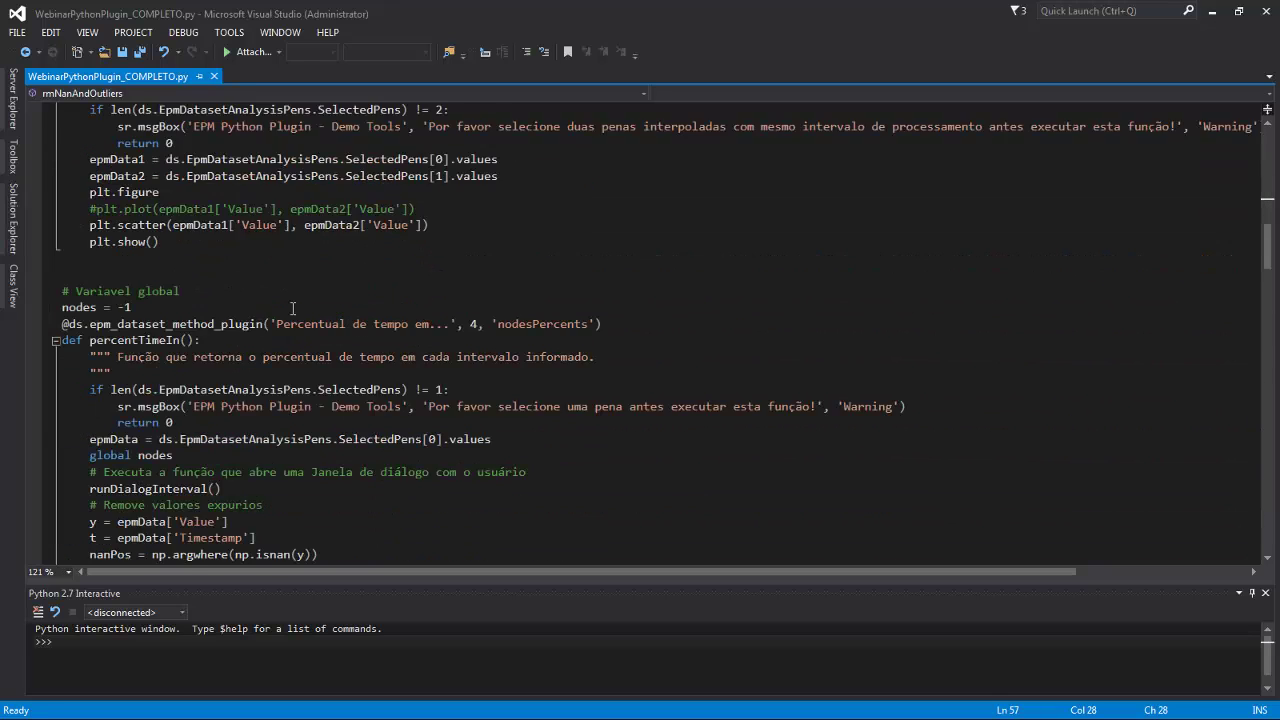
scroll(293, 305, "down", 4)
scroll(293, 296, "down", 4)
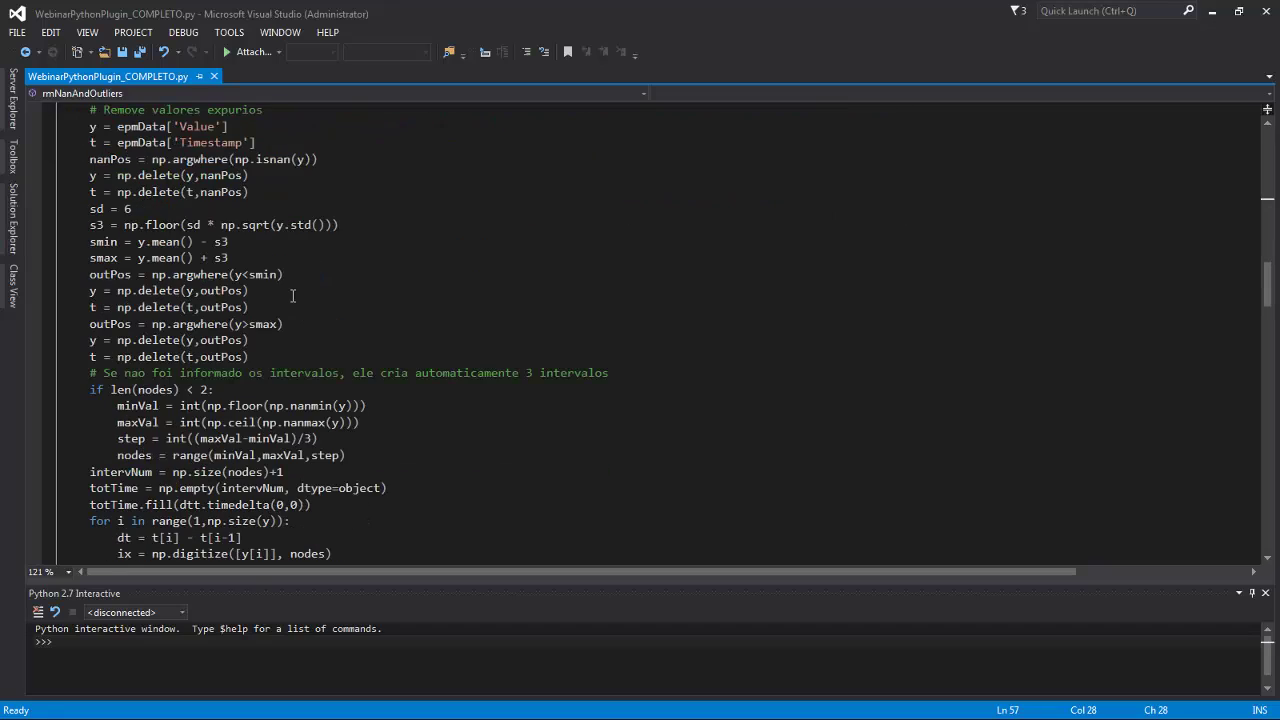
scroll(348, 291, "up", 3)
scroll(348, 291, "down", 14)
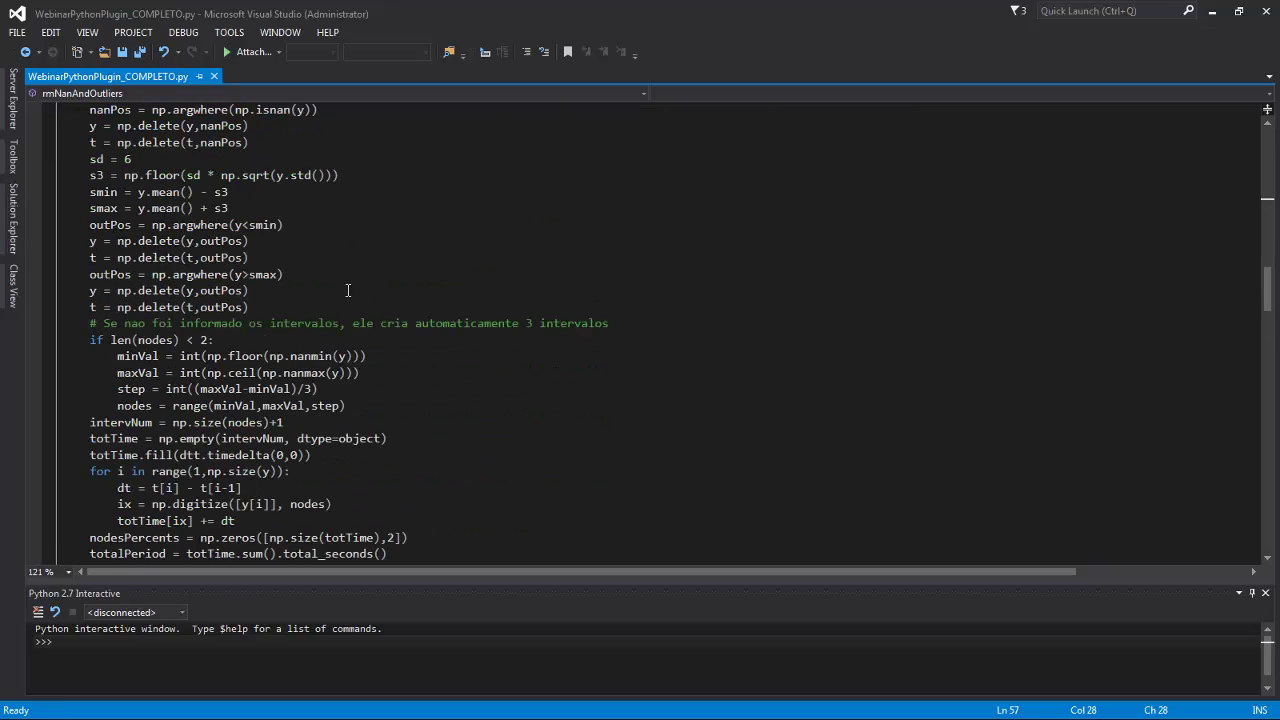
scroll(348, 290, "down", 5)
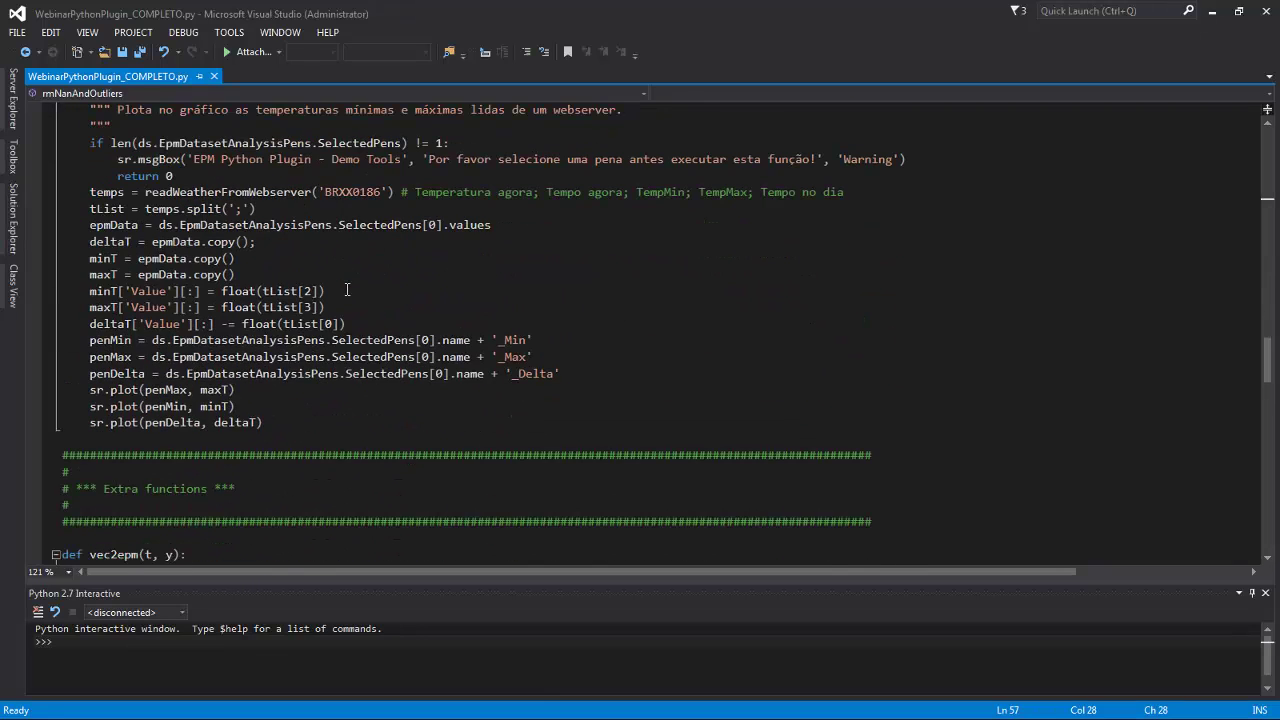
scroll(345, 289, "up", 3)
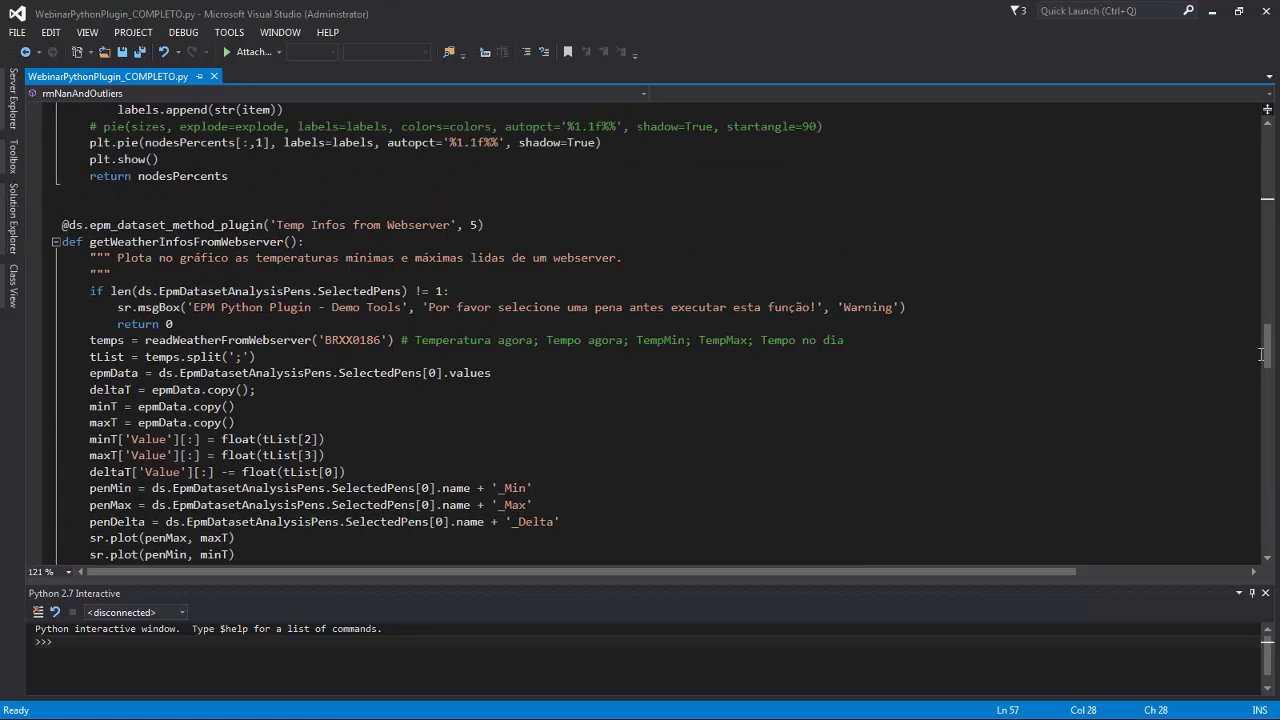
left_click_drag(1266, 362, 1221, 166)
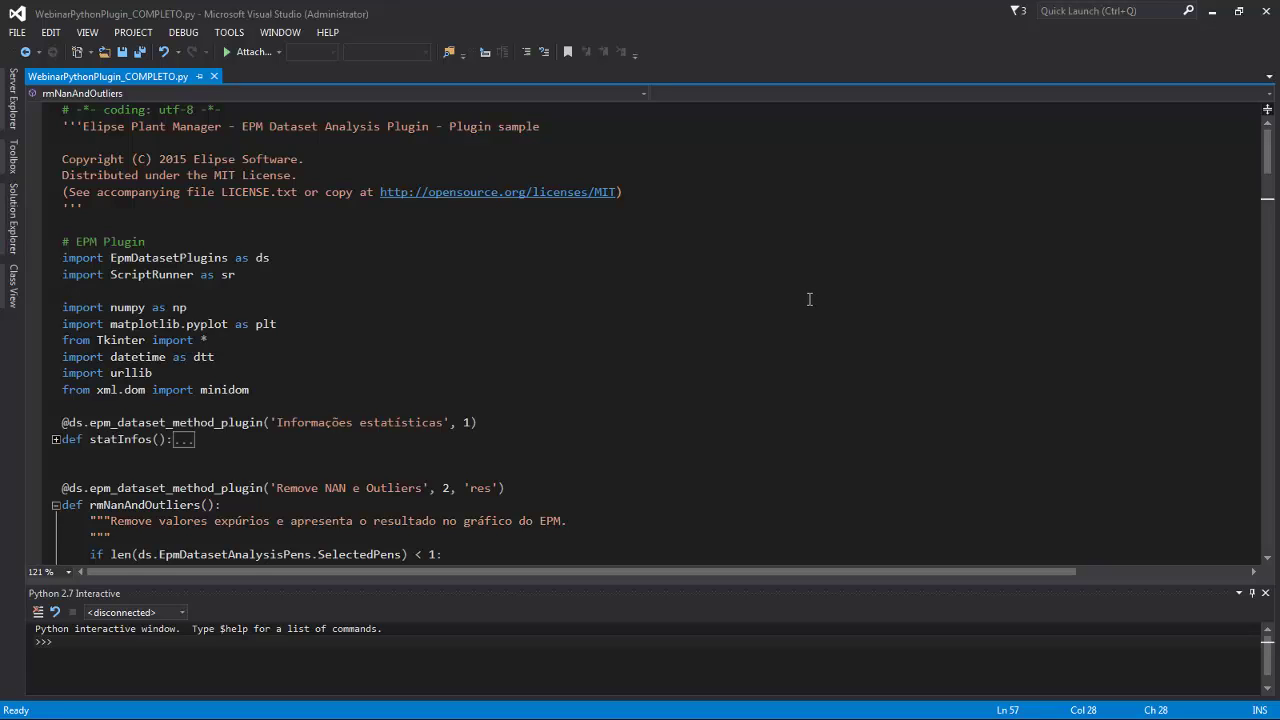
left_click(1211, 11)
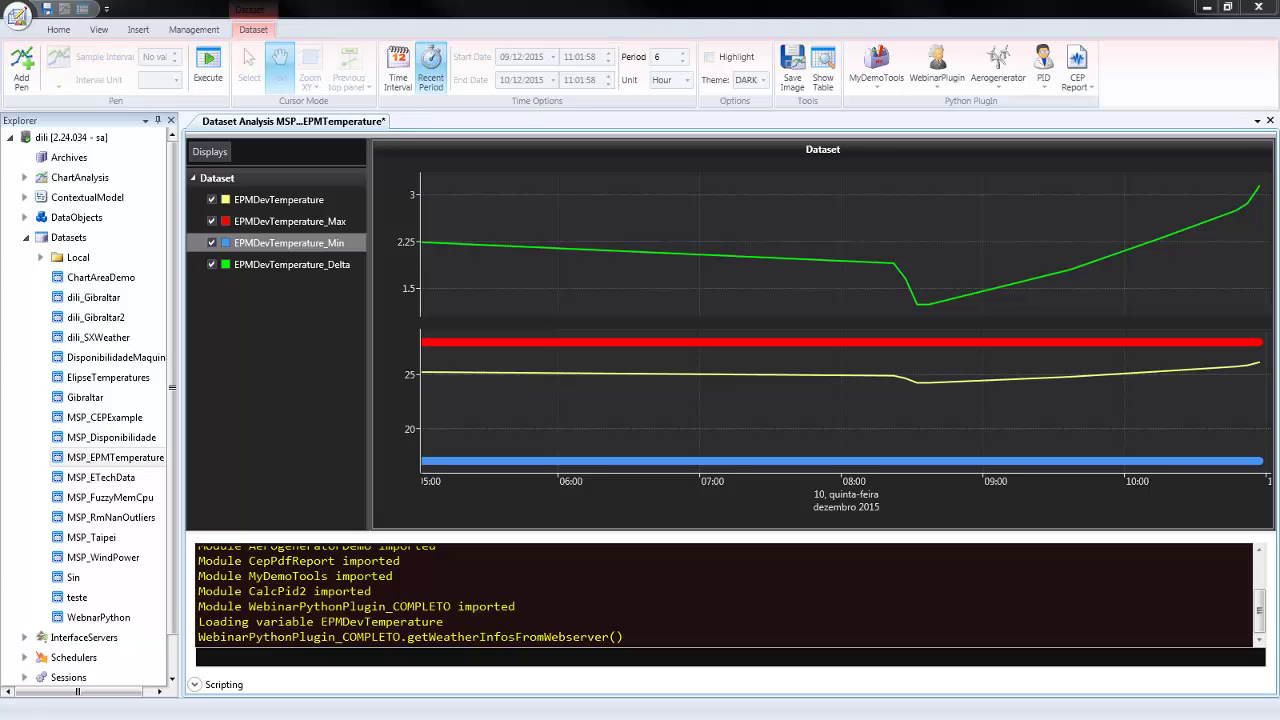
Switch back to Visual Studio and examine the plugin code from the imports through the getWeatherInfosFromWebserver function
key("alt+Tab")
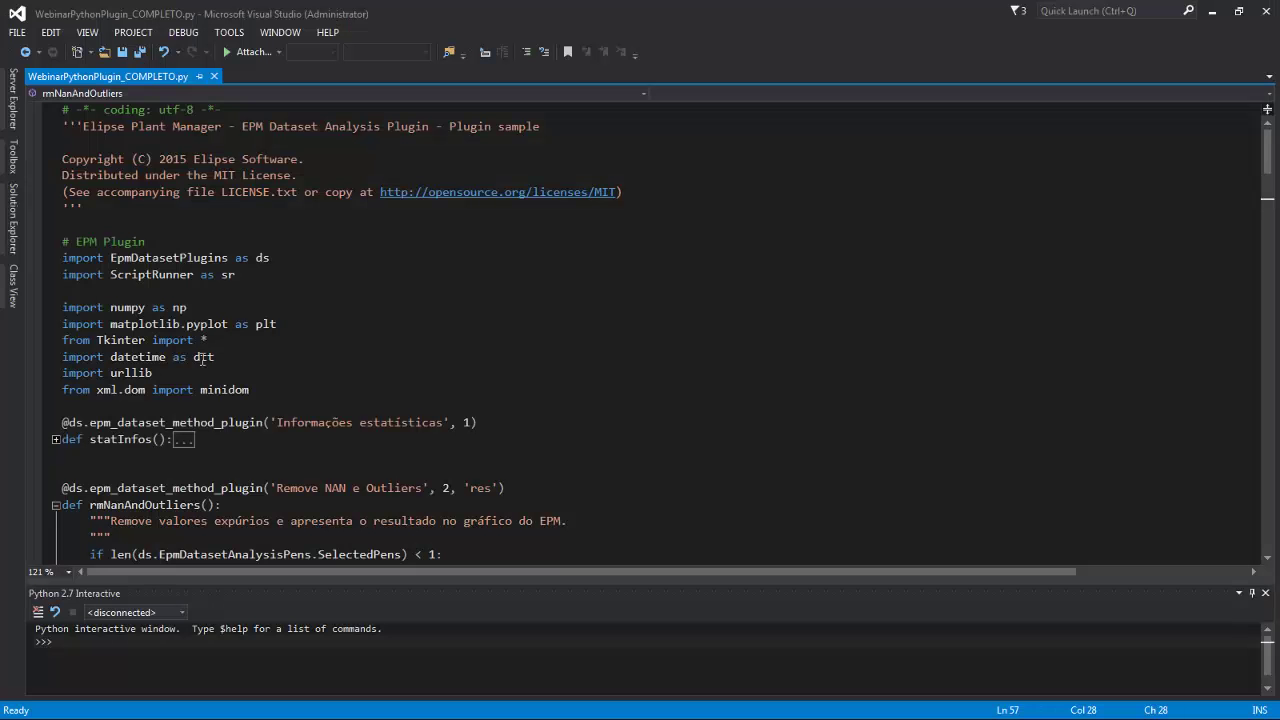
left_click(484, 295)
scroll(474, 280, "down", 3)
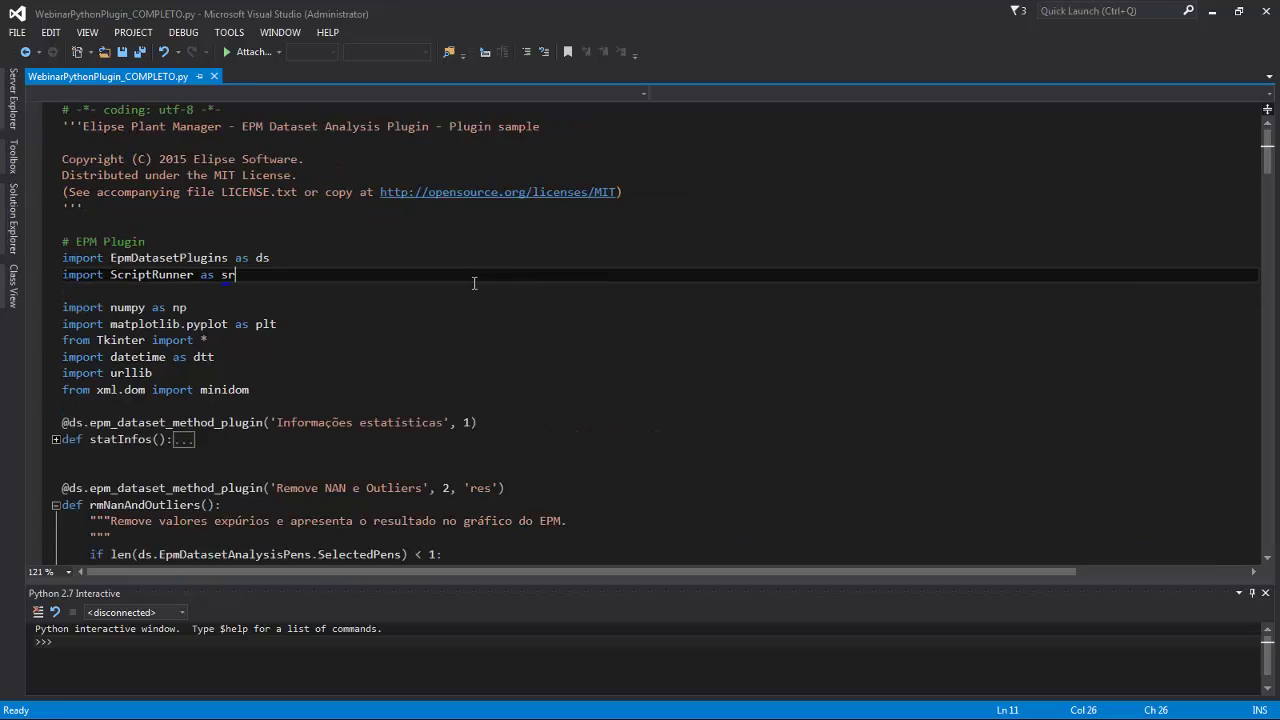
scroll(429, 263, "down", 5)
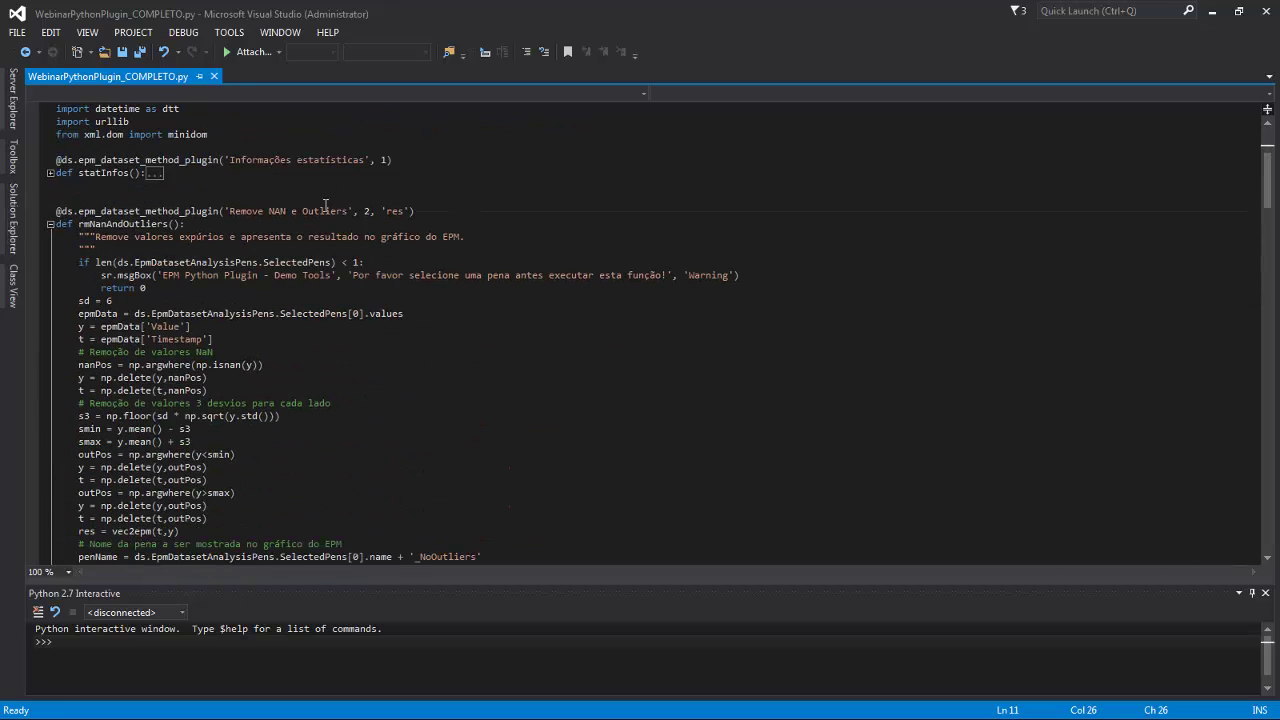
scroll(220, 240, "down", 2)
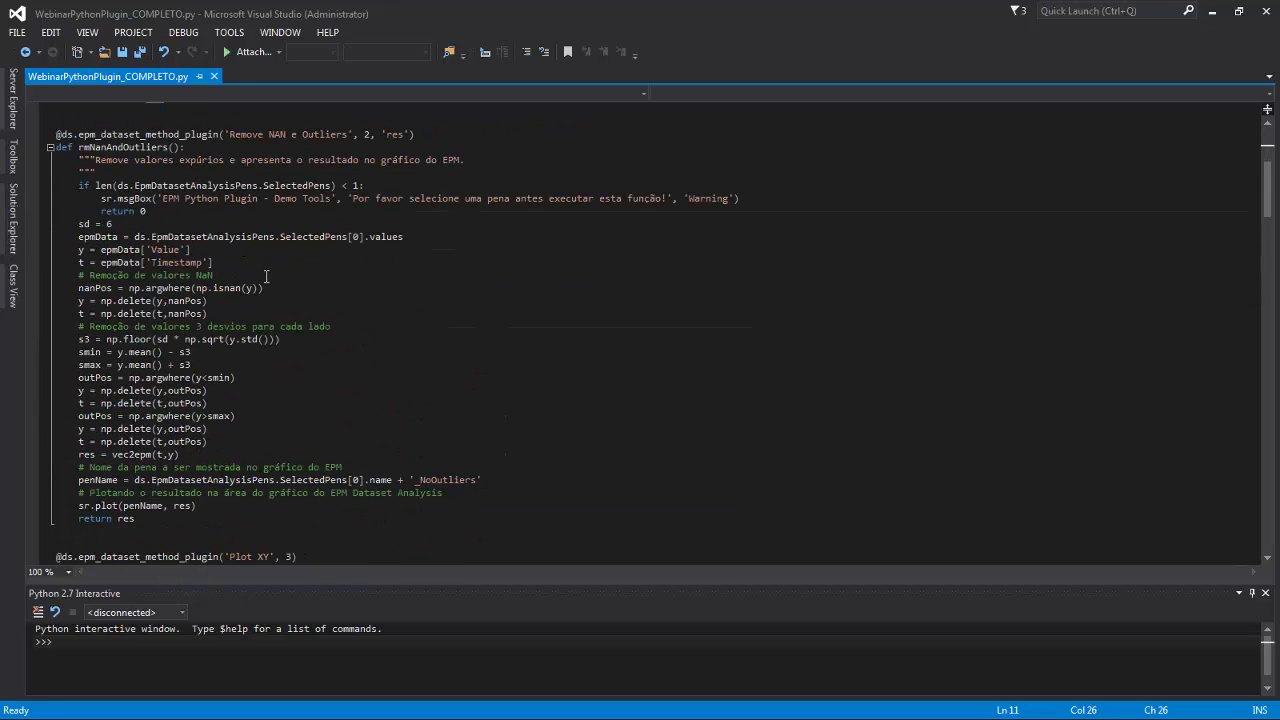
scroll(304, 265, "down", 6)
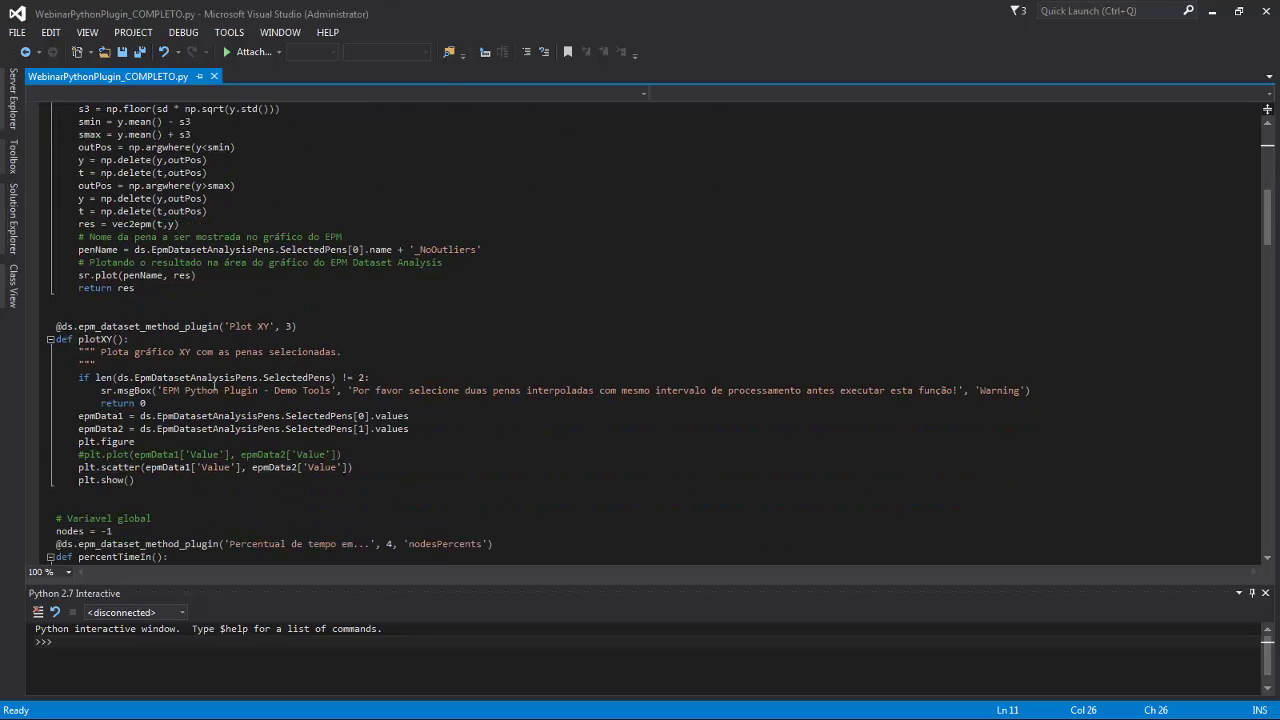
scroll(229, 377, "down", 1)
scroll(229, 377, "down", 18)
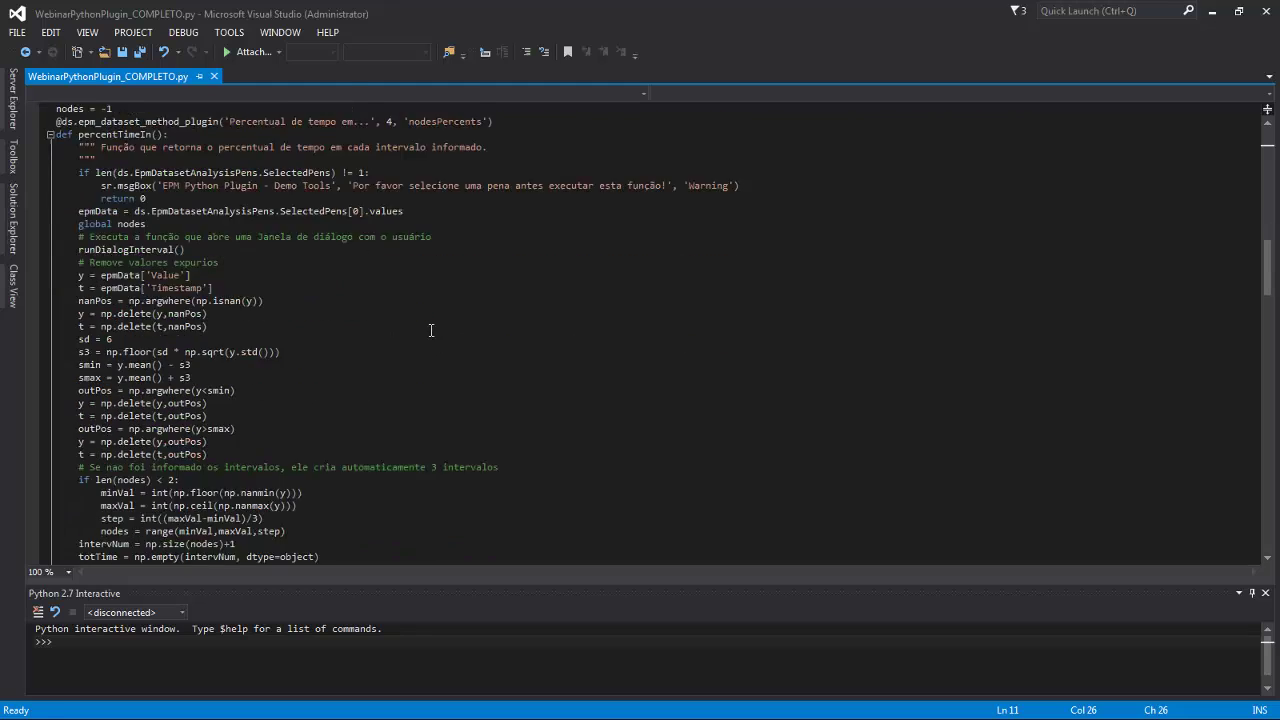
scroll(451, 328, "down", 4)
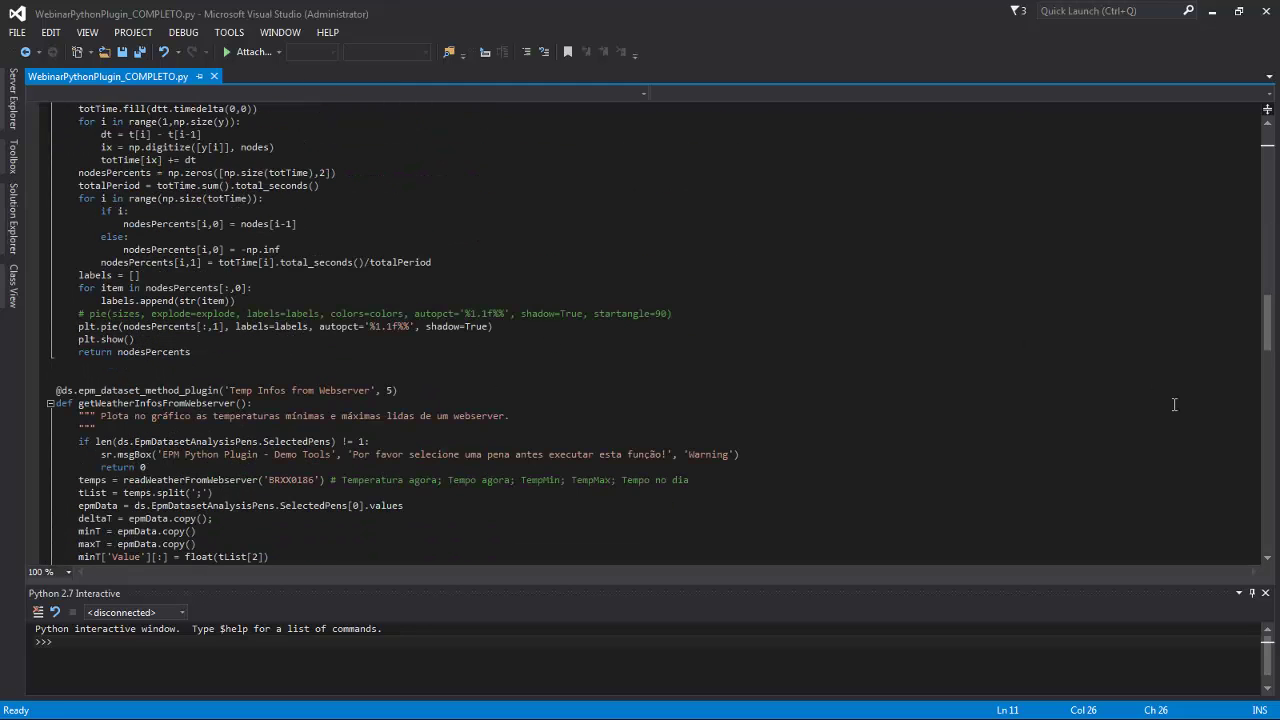
Examine the readWeatherFromWebserver helper function and the other extra functions, then return to EPM Studio
left_click_drag(1262, 338, 1276, 472)
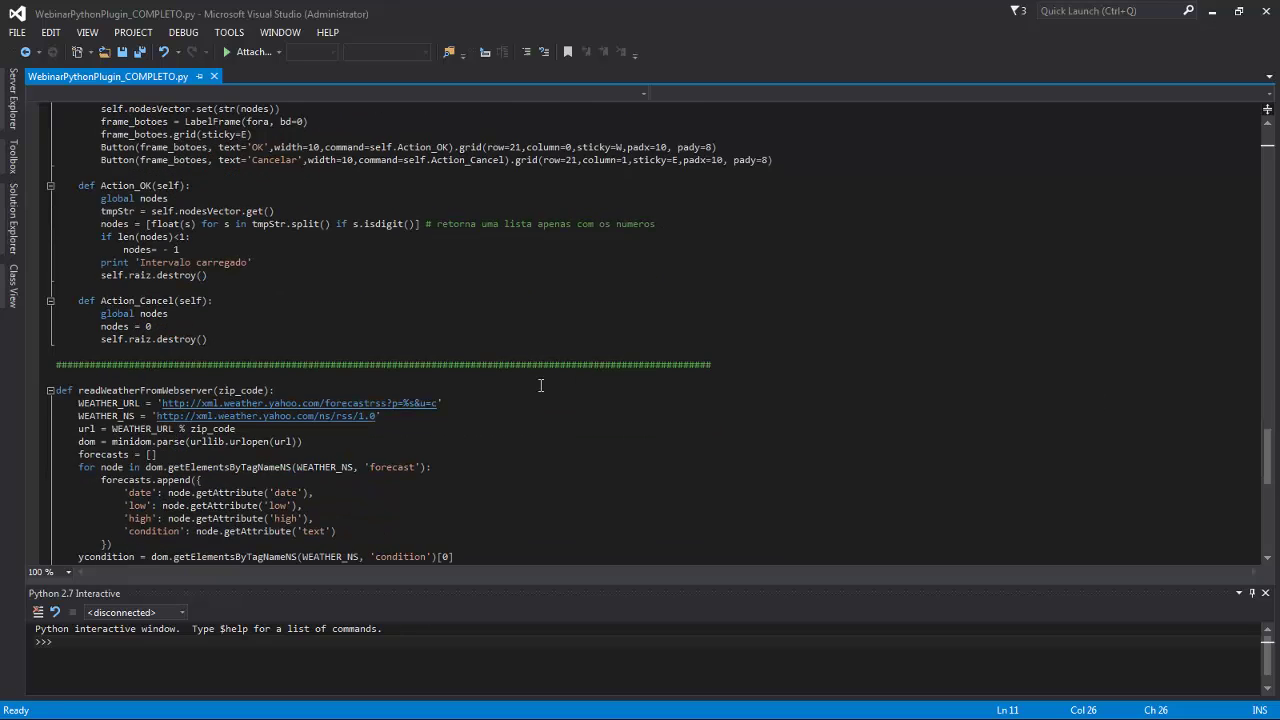
scroll(525, 383, "down", 2)
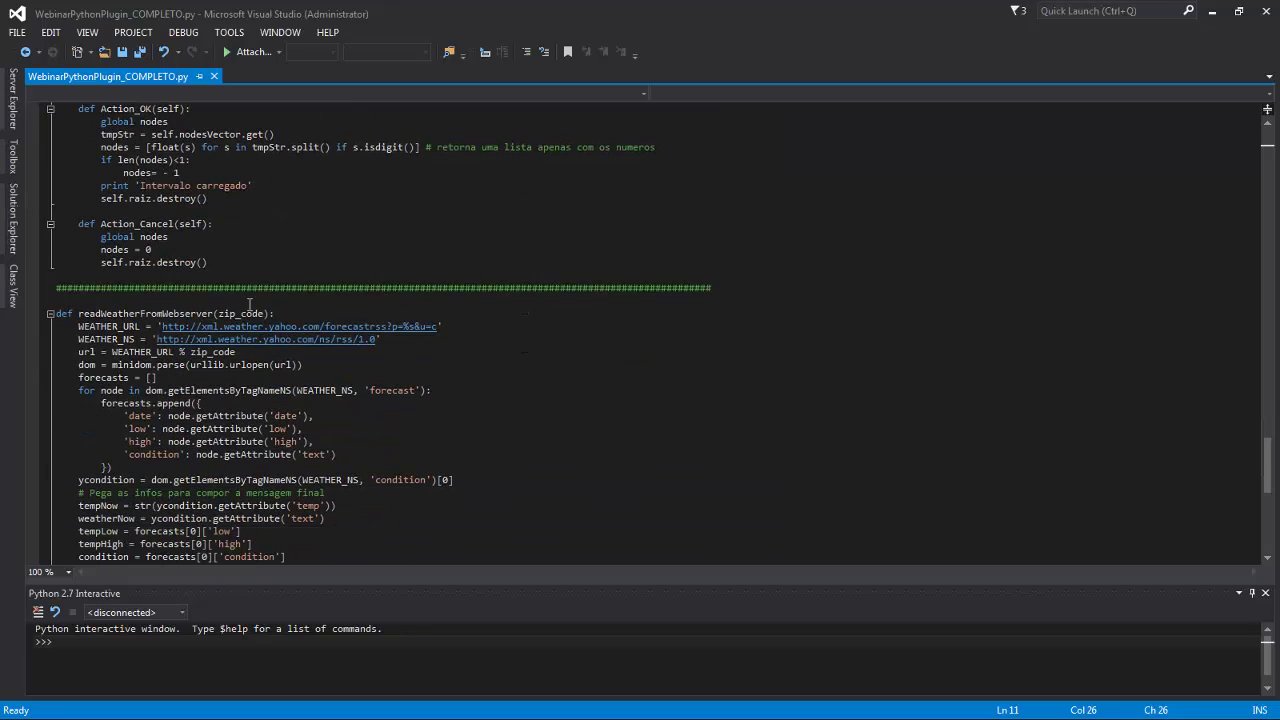
double_click(186, 317)
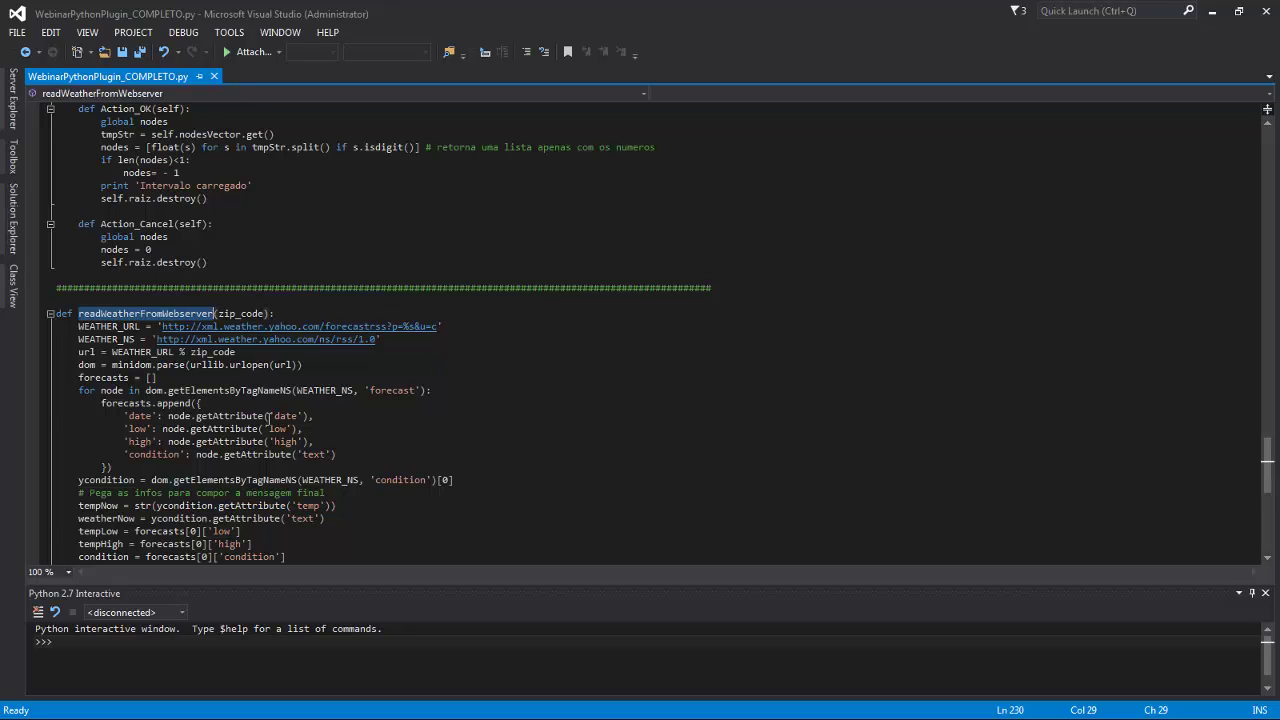
scroll(444, 368, "down", 5)
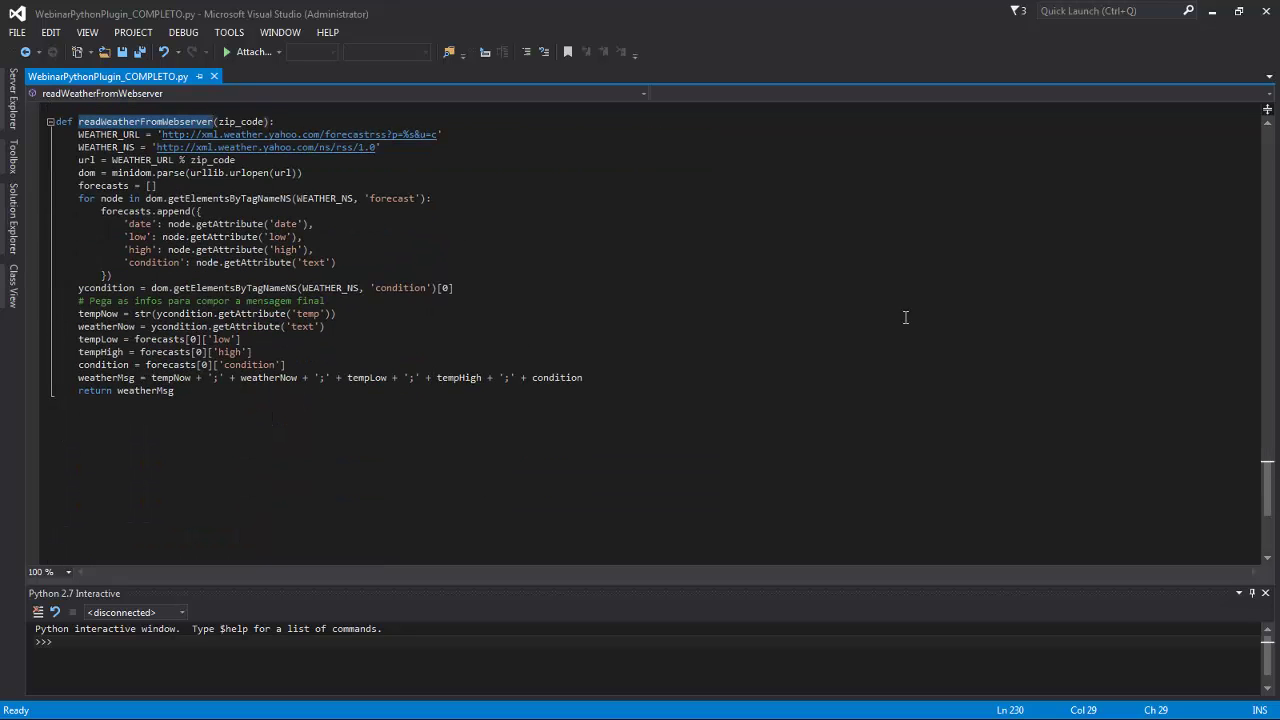
scroll(428, 213, "up", 15)
scroll(675, 252, "up", 16)
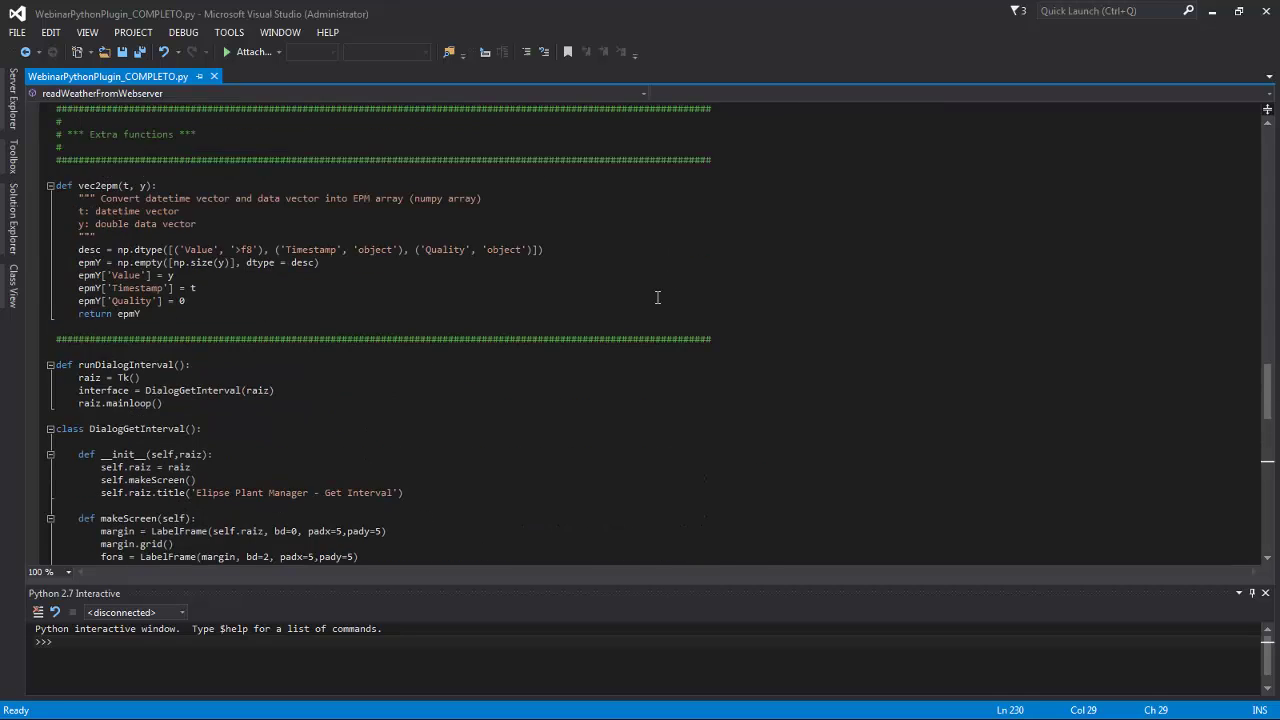
scroll(633, 303, "up", 20)
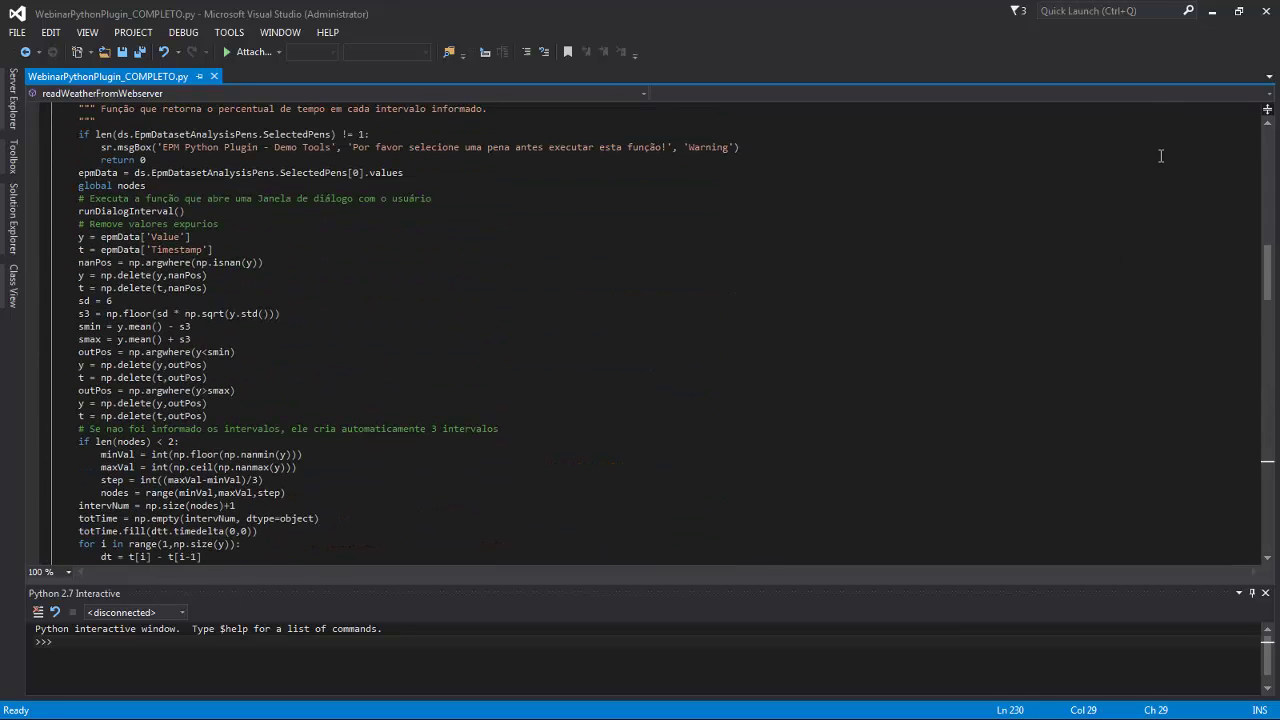
left_click(1211, 11)
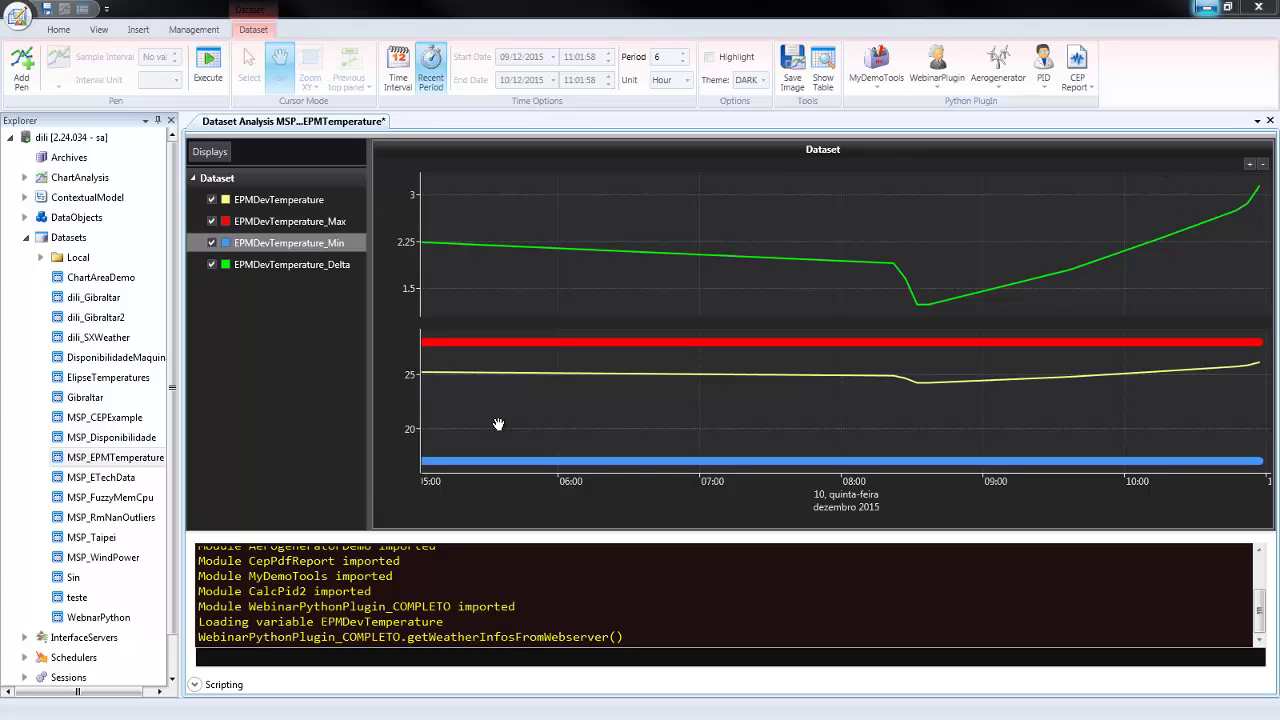
Expand DataObjects in the server tree and select Basic Variables
left_click(713, 655)
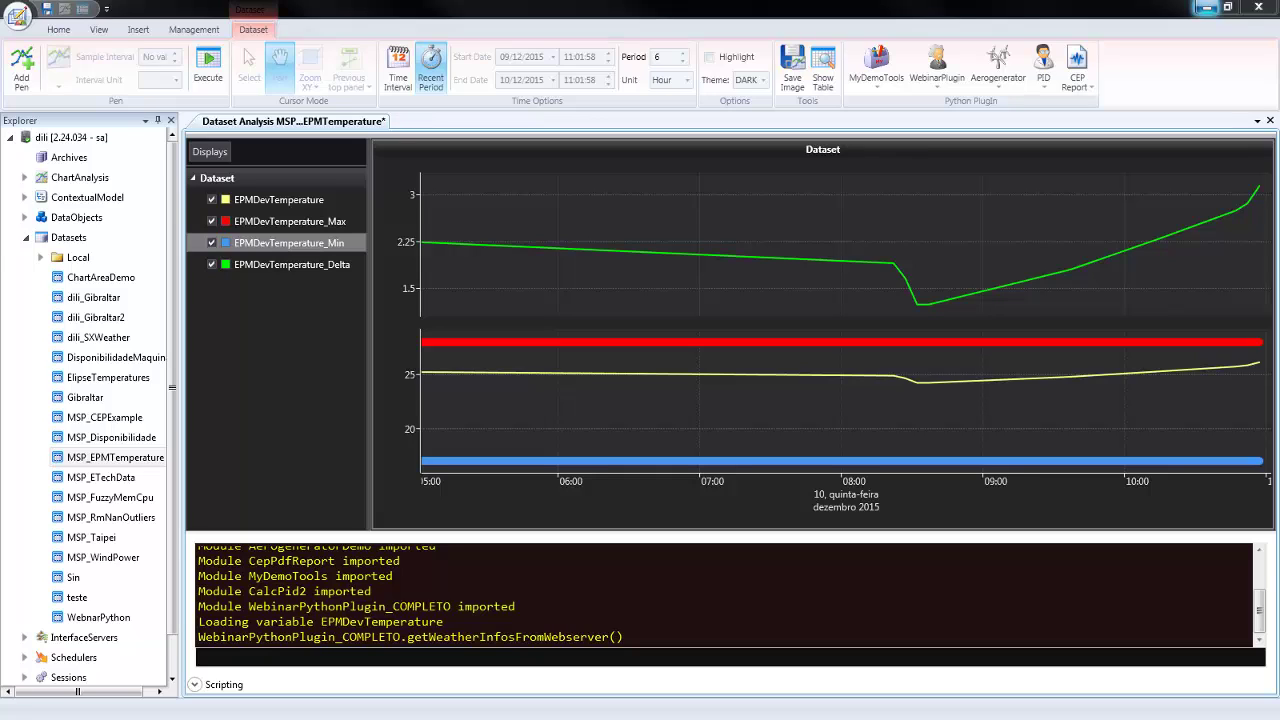
left_click(28, 218)
left_click(28, 218)
left_click(100, 240)
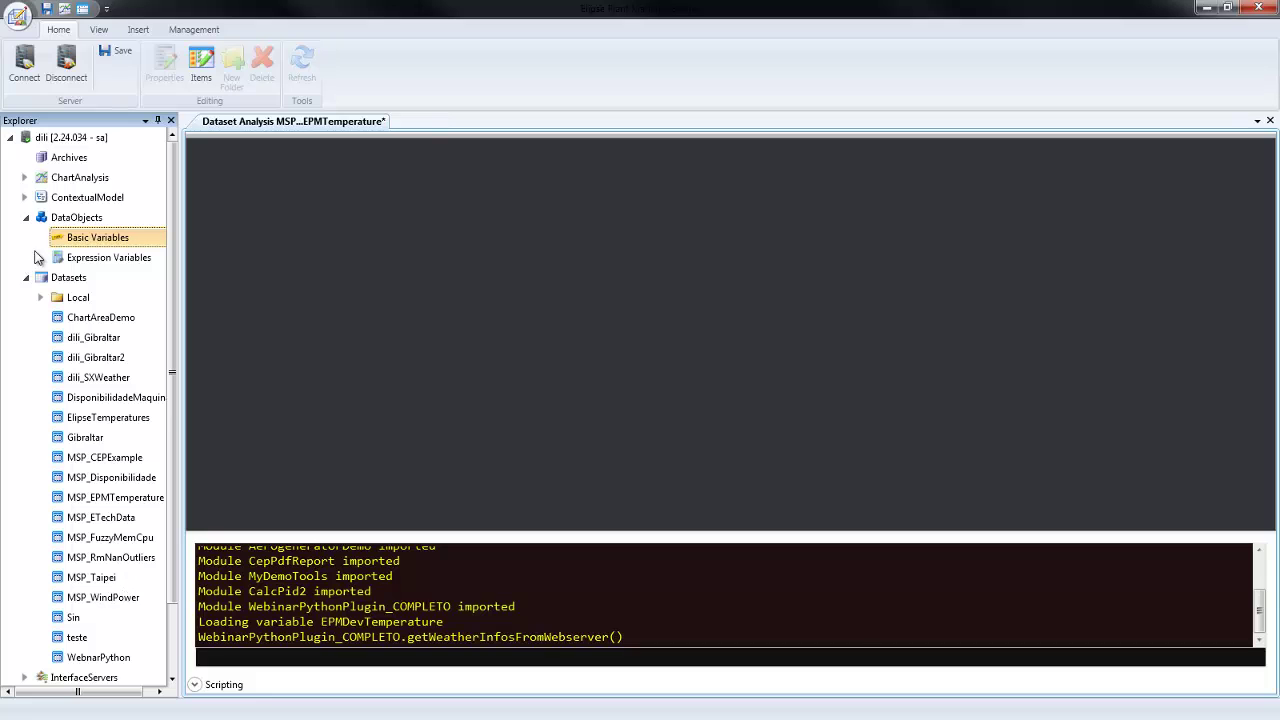
Open the Basic Variables table and inspect the IO data source of the E3DevTemperature variable
double_click(97, 237)
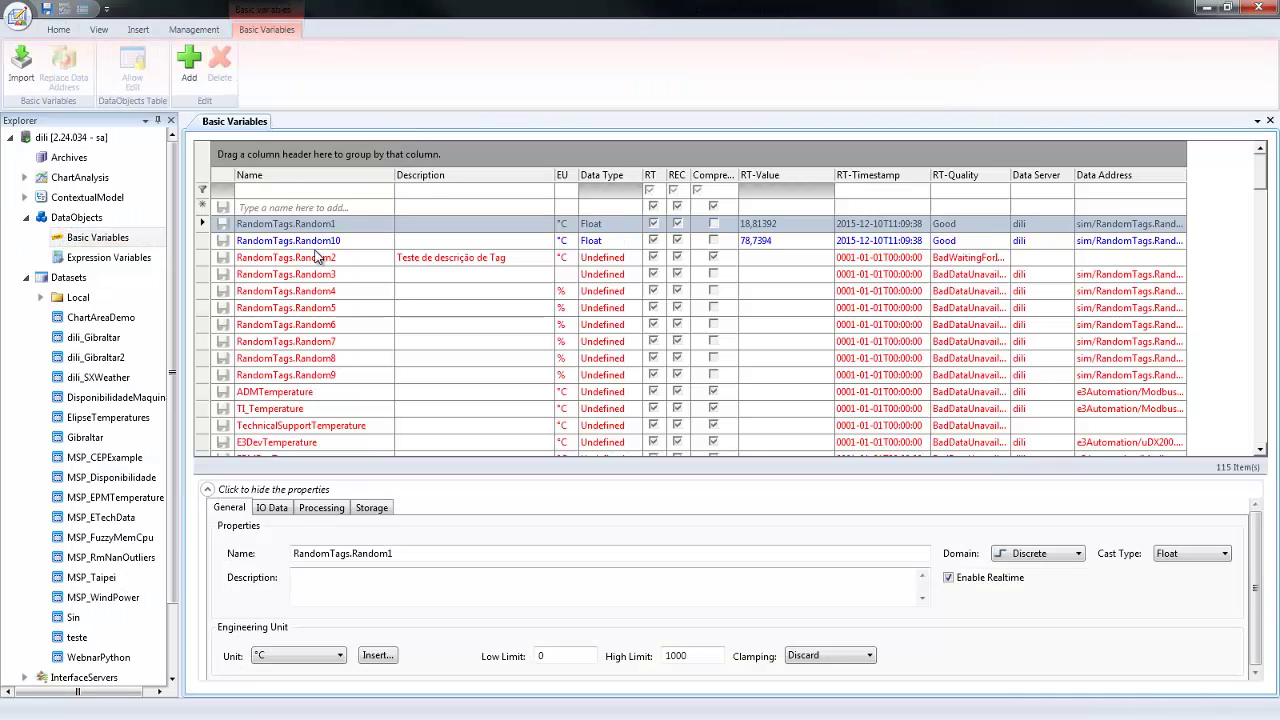
left_click(320, 257)
left_click(325, 307)
scroll(330, 290, "down", 4)
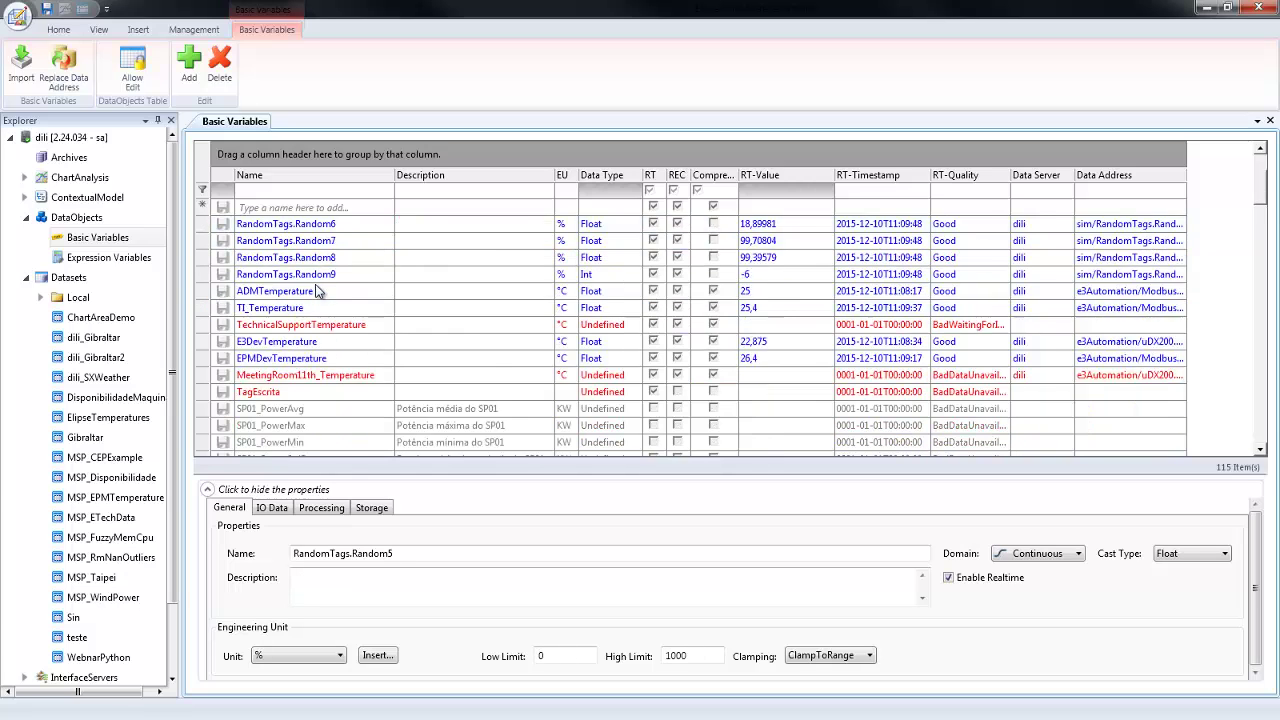
left_click(336, 239)
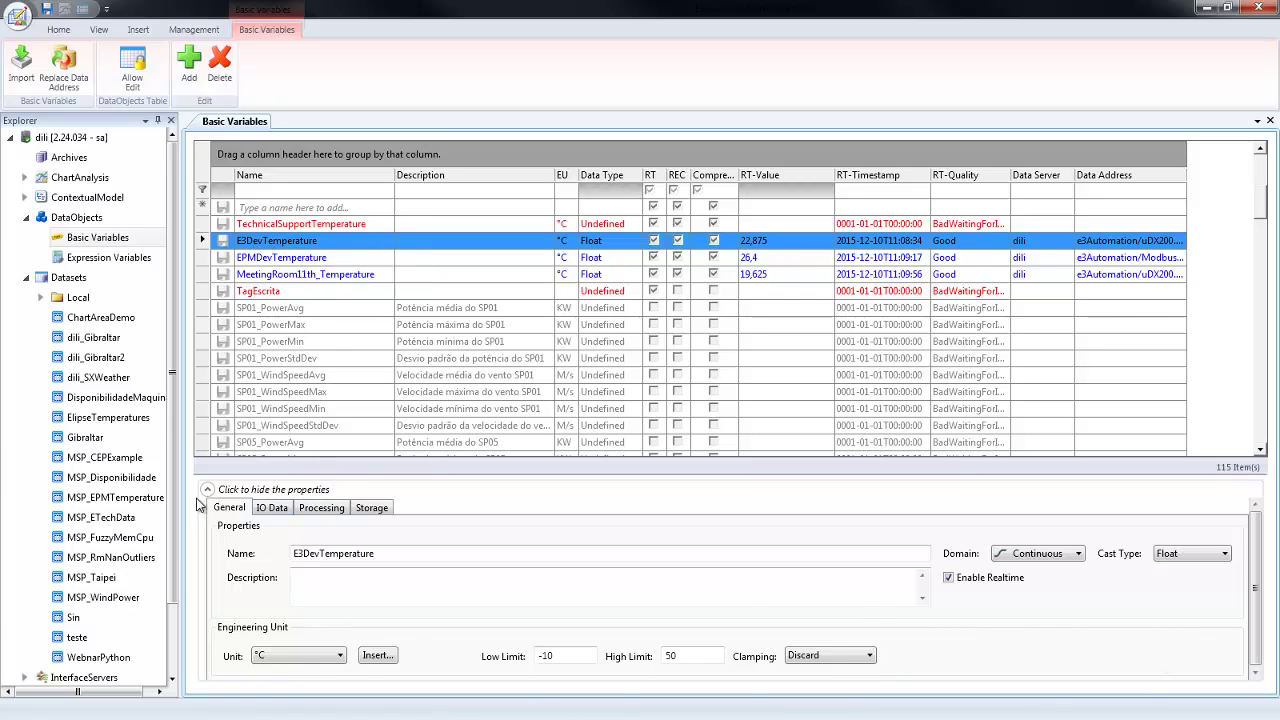
left_click(272, 510)
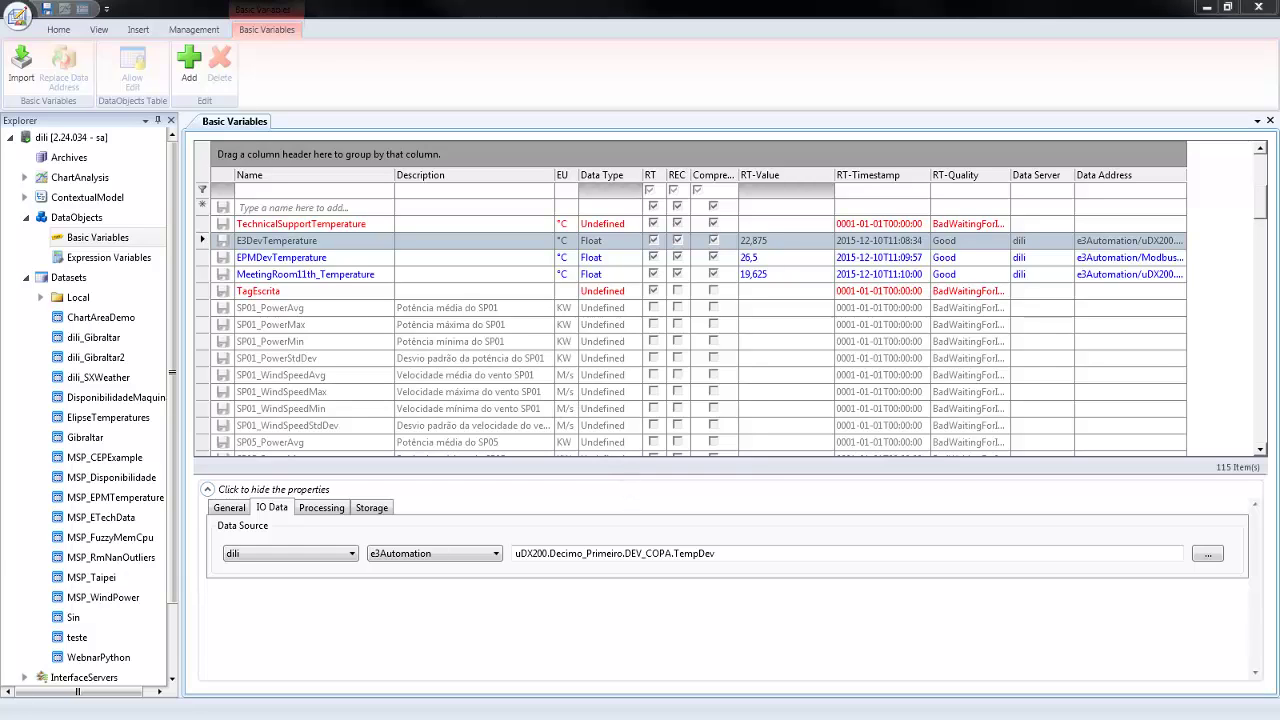
Collapse DataObjects and Datasets in the server tree and expand InterfaceServers to view the interfaces under dili
left_click(25, 218)
left_click(26, 238)
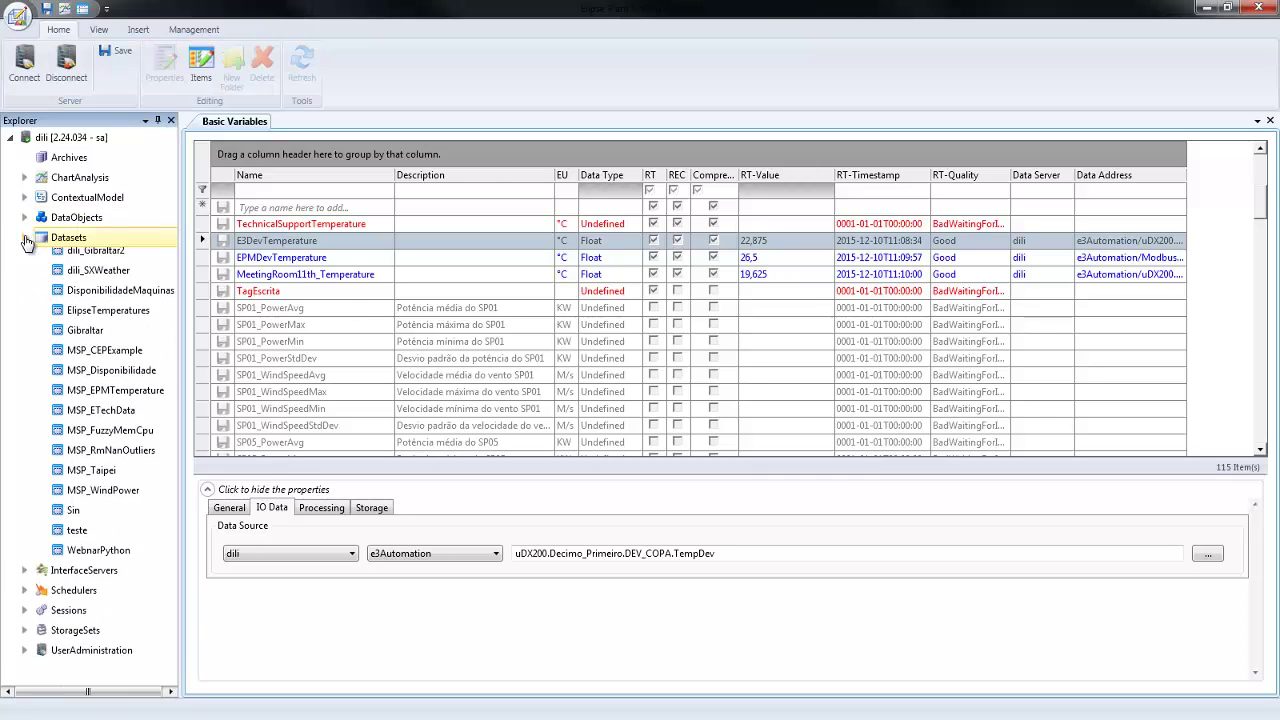
left_click(25, 258)
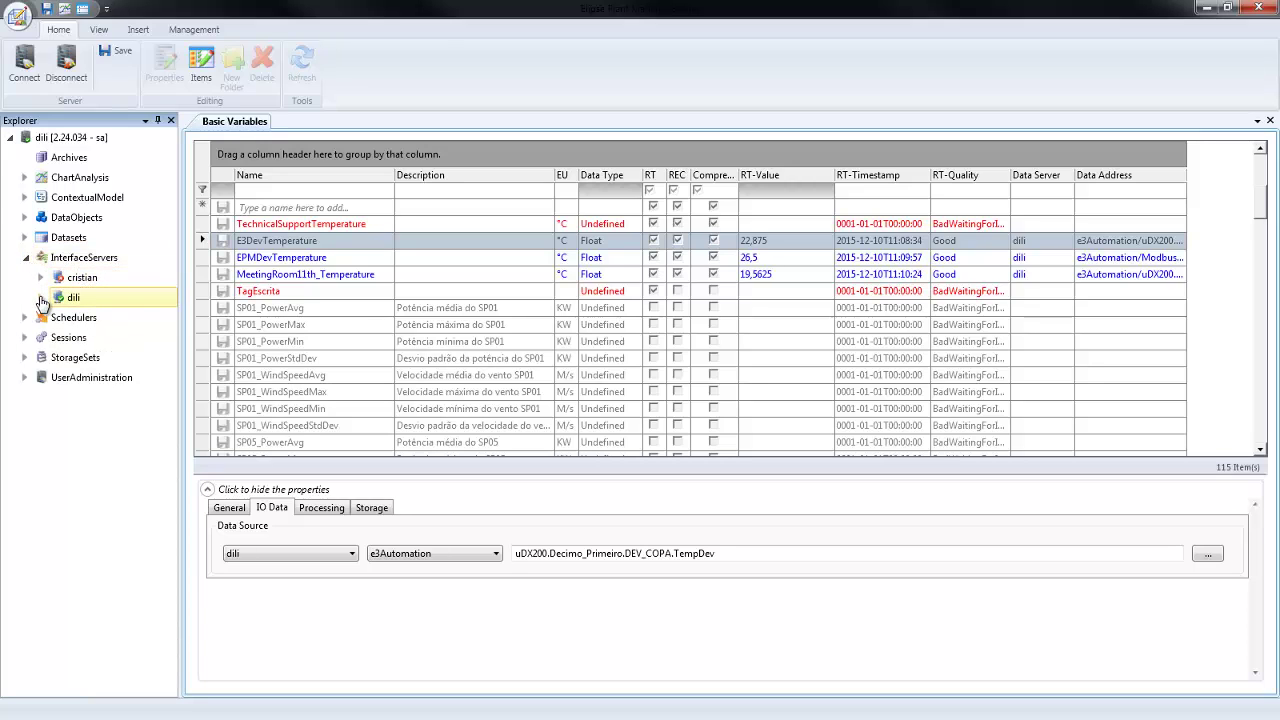
left_click(41, 297)
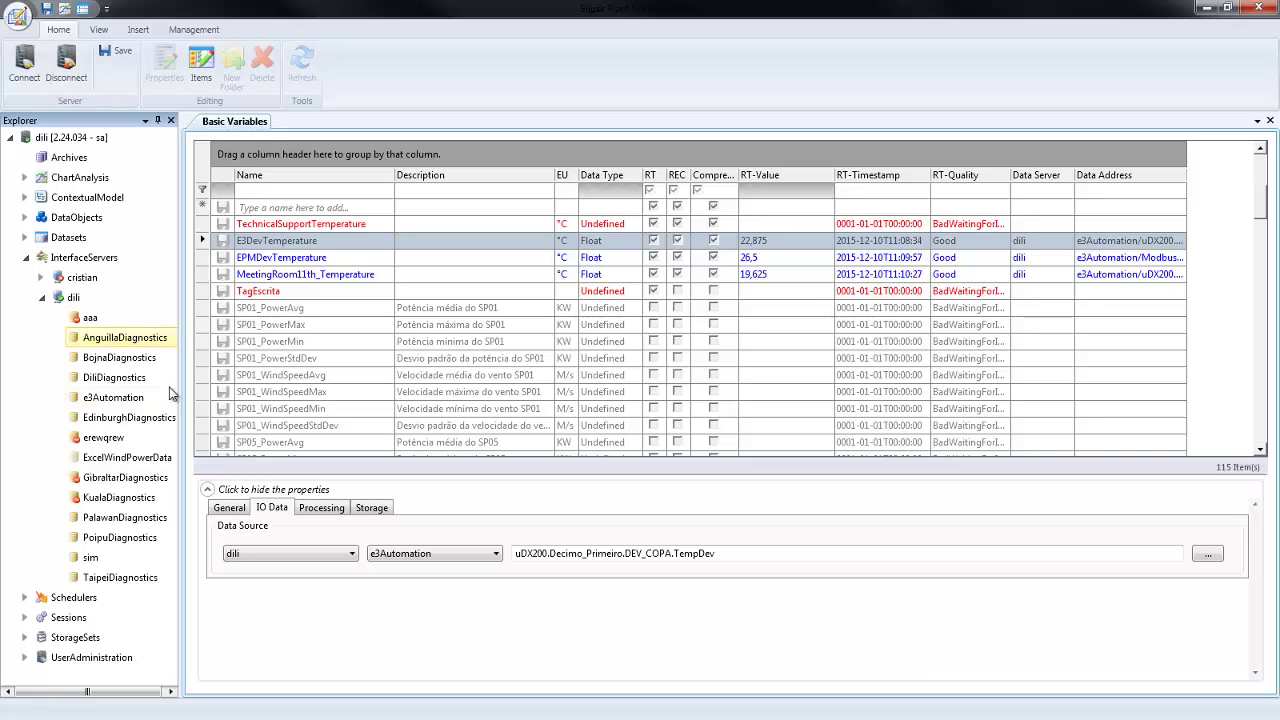
Close the MSP_CEPExample dataset and collapse the InterfaceServers and Datasets branches of the server tree
left_click(25, 258)
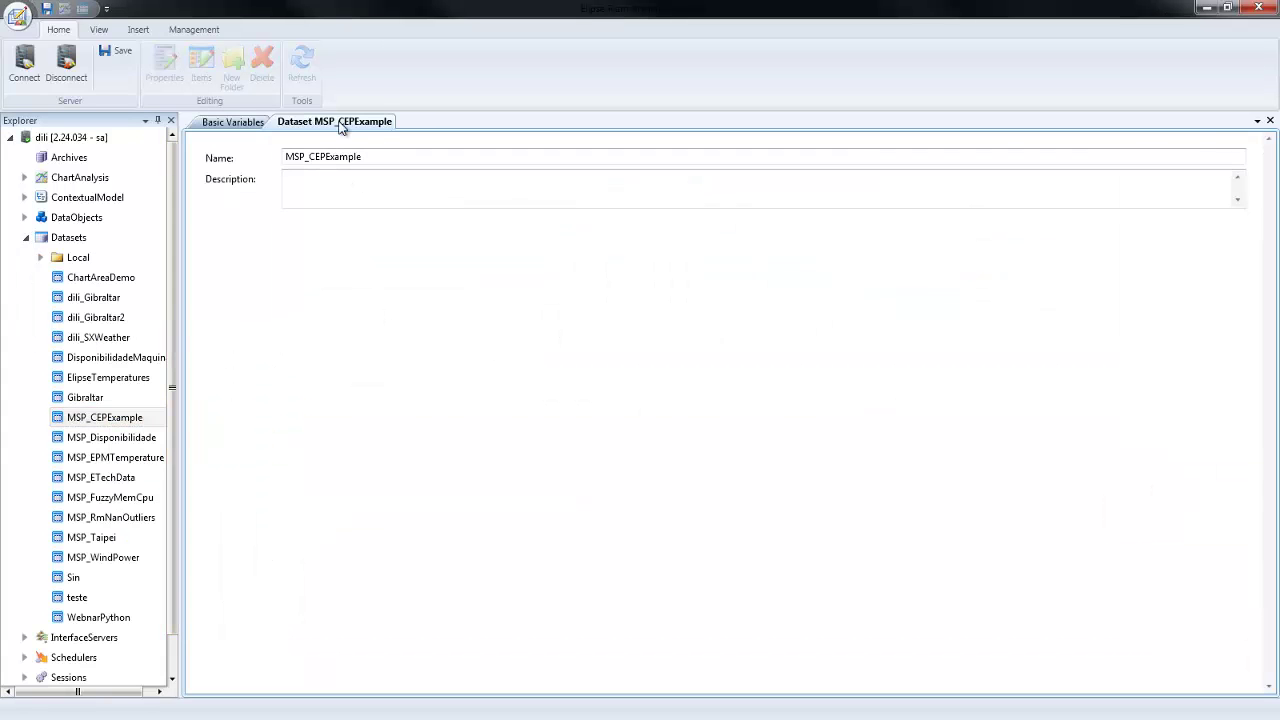
middle_click(338, 121)
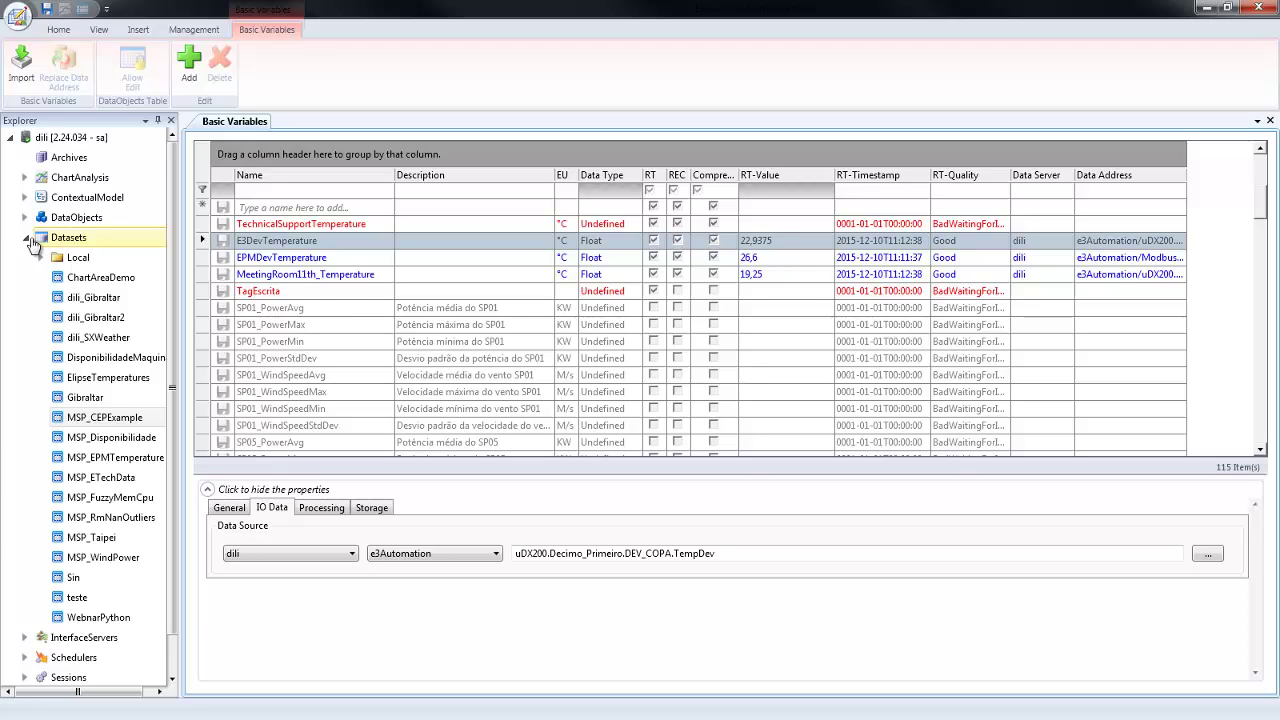
left_click(27, 238)
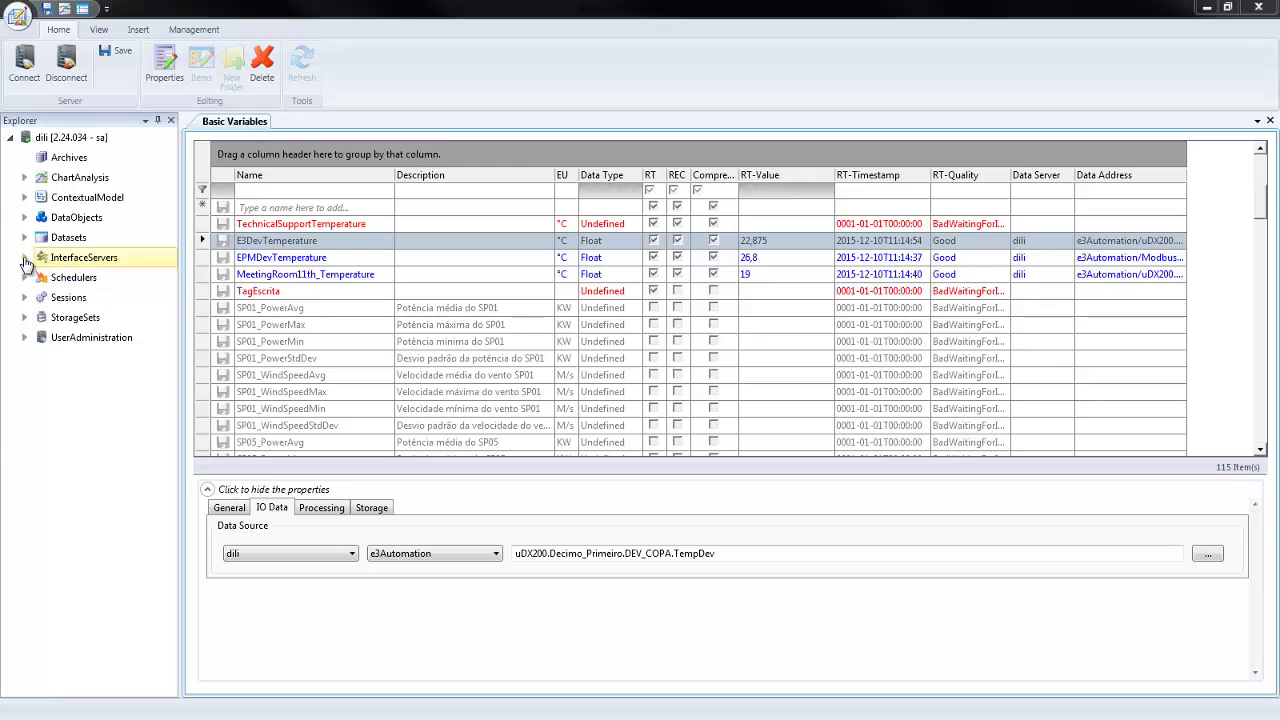
Review the new interface settings with interface server dili and type DATABASE, and cancel the Interface Wizard
left_click(138, 29)
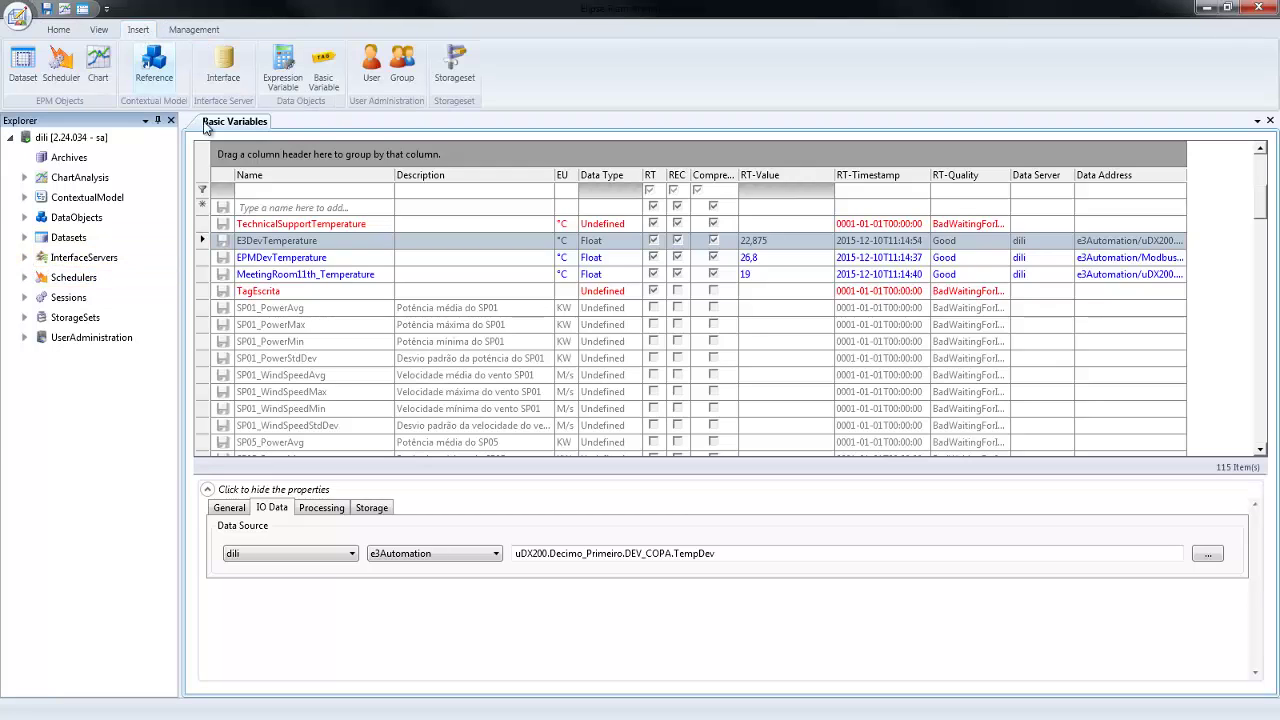
left_click(223, 65)
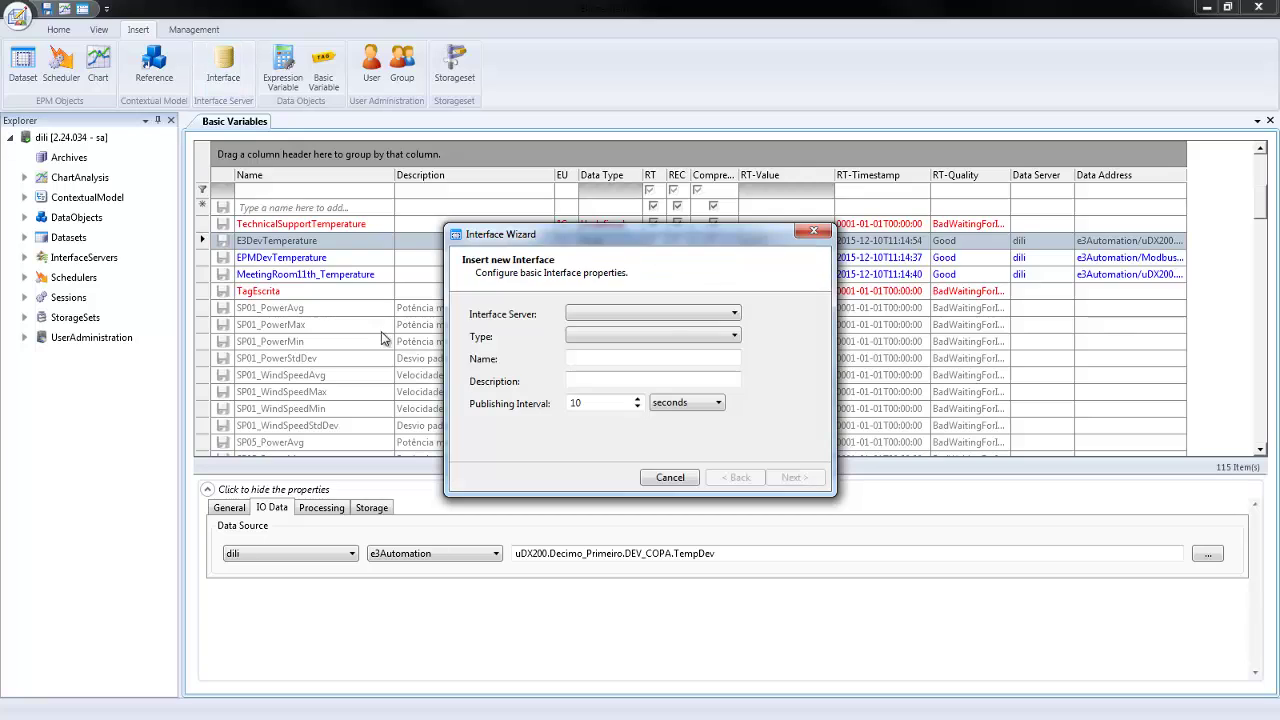
left_click(662, 313)
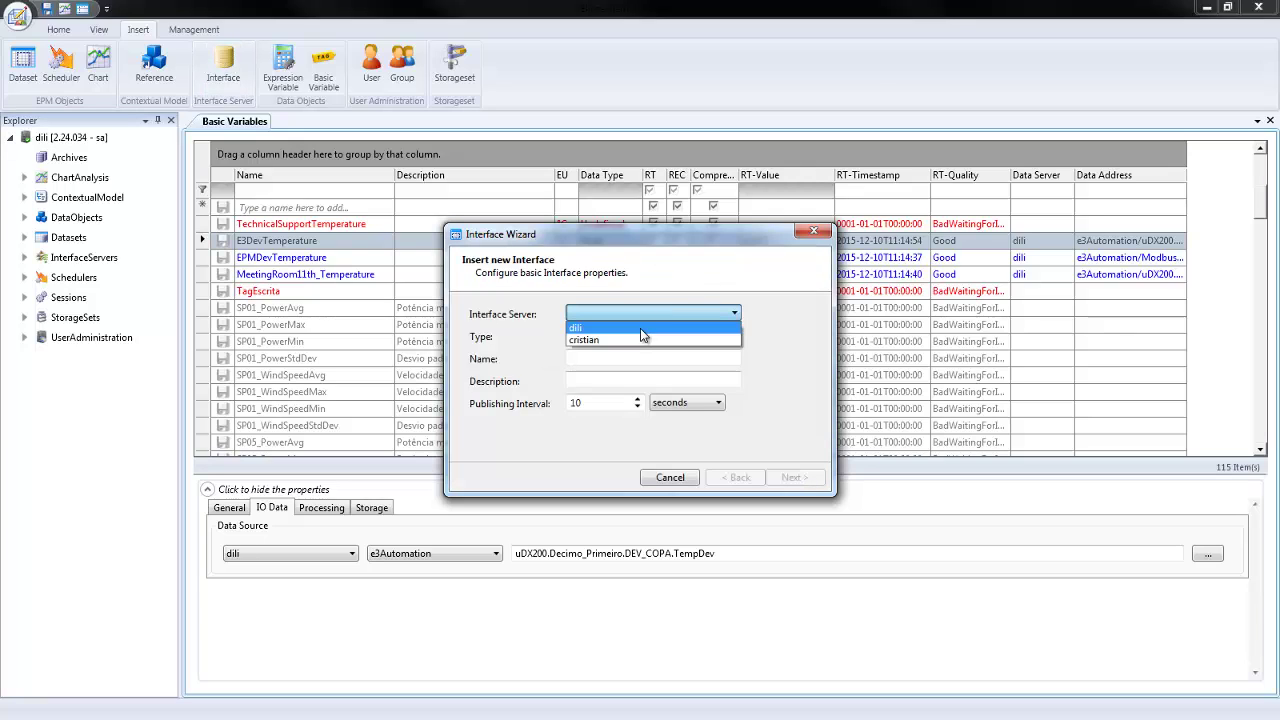
left_click(640, 329)
left_click(646, 337)
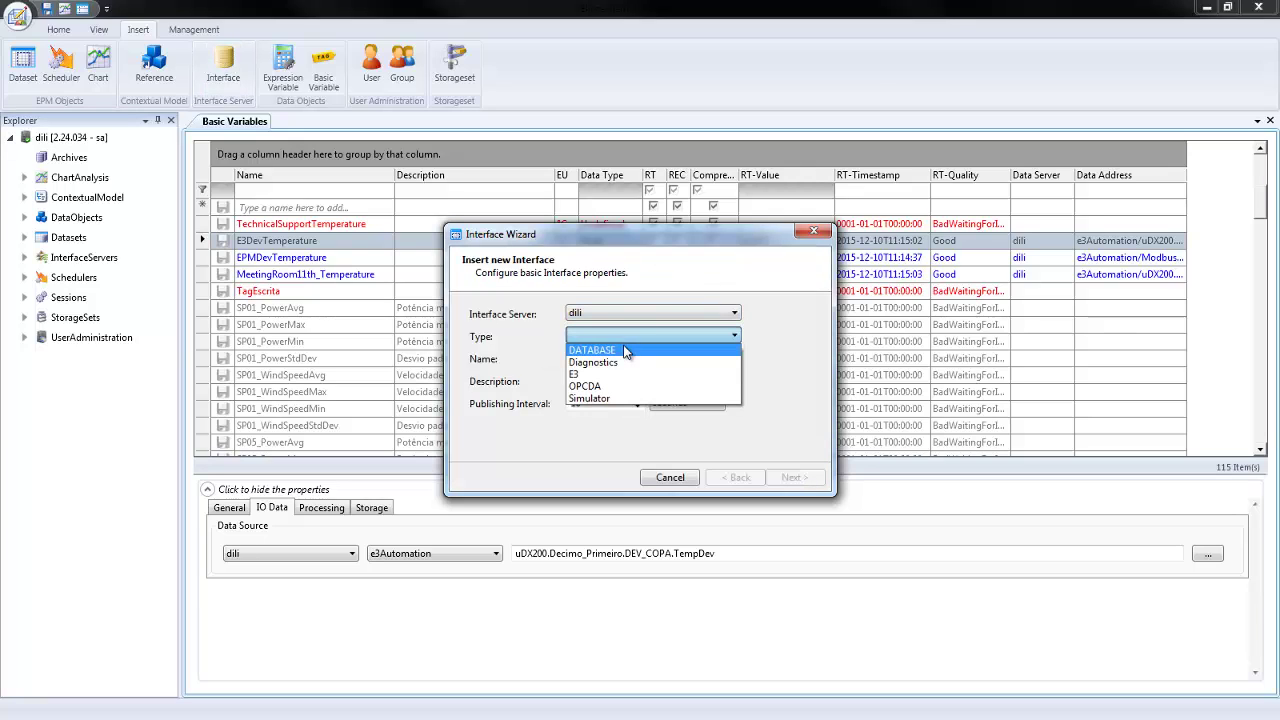
left_click(624, 351)
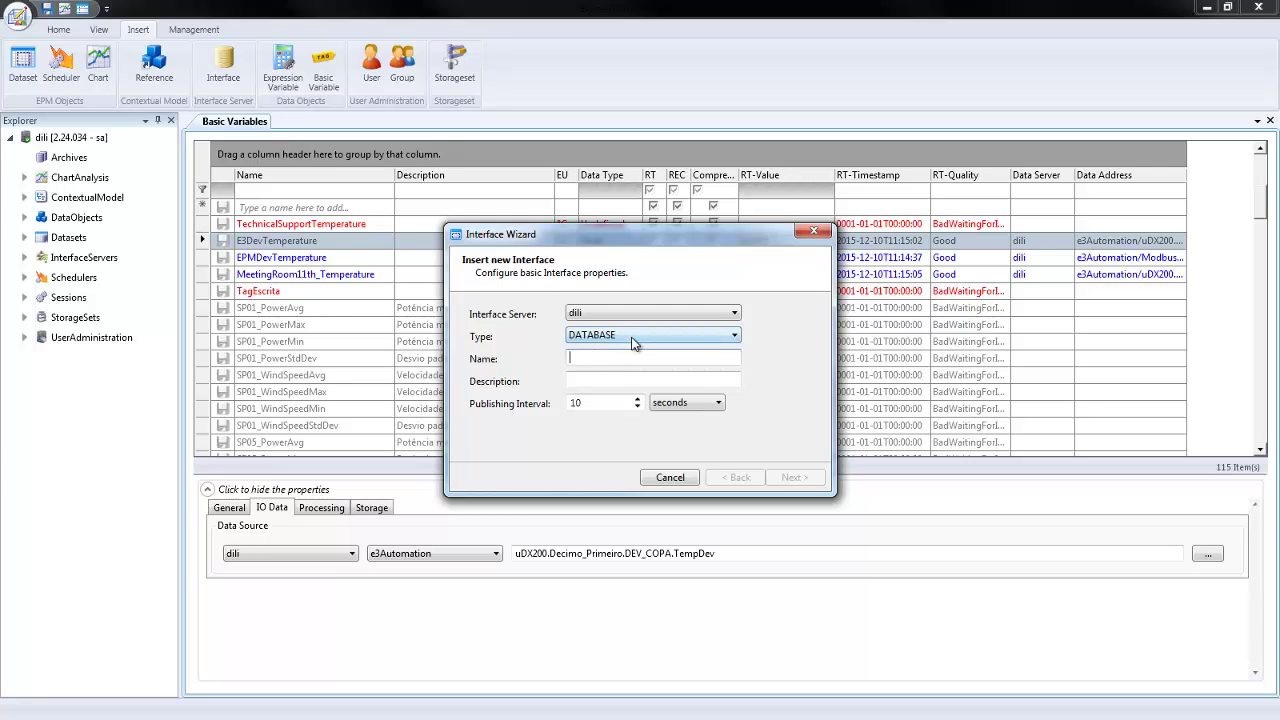
left_click(633, 341)
left_click(634, 346)
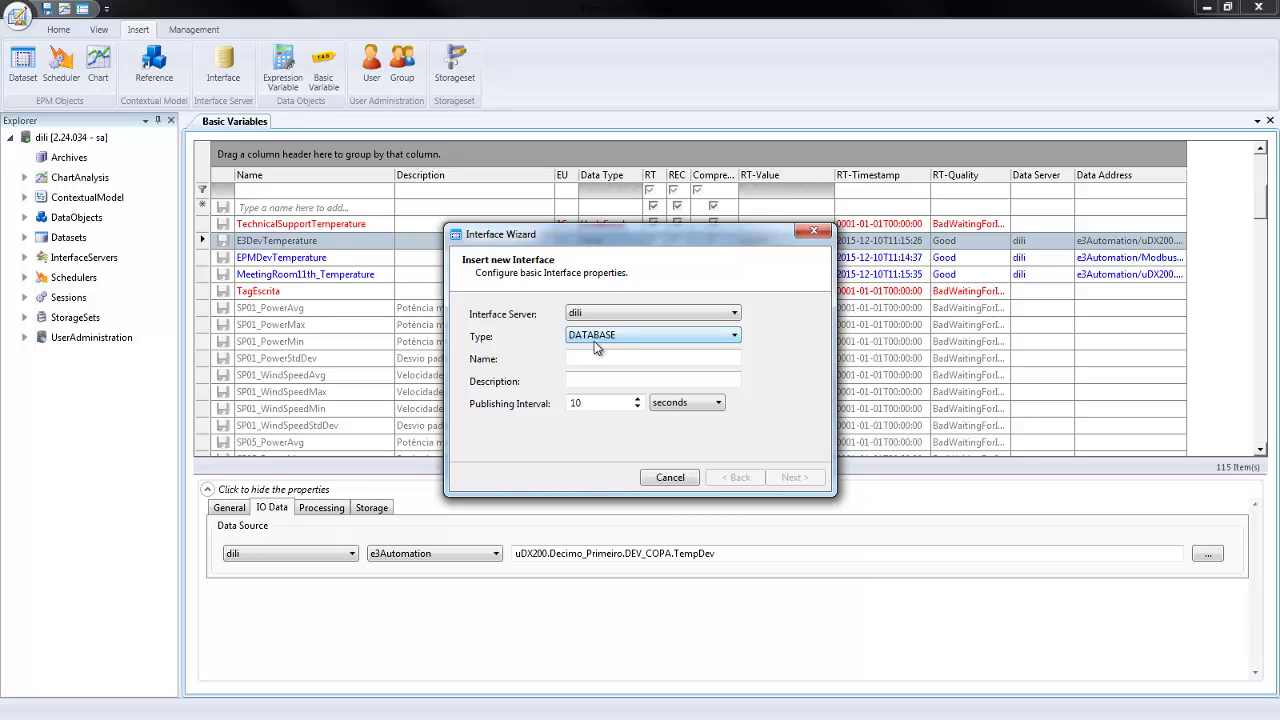
left_click(577, 403)
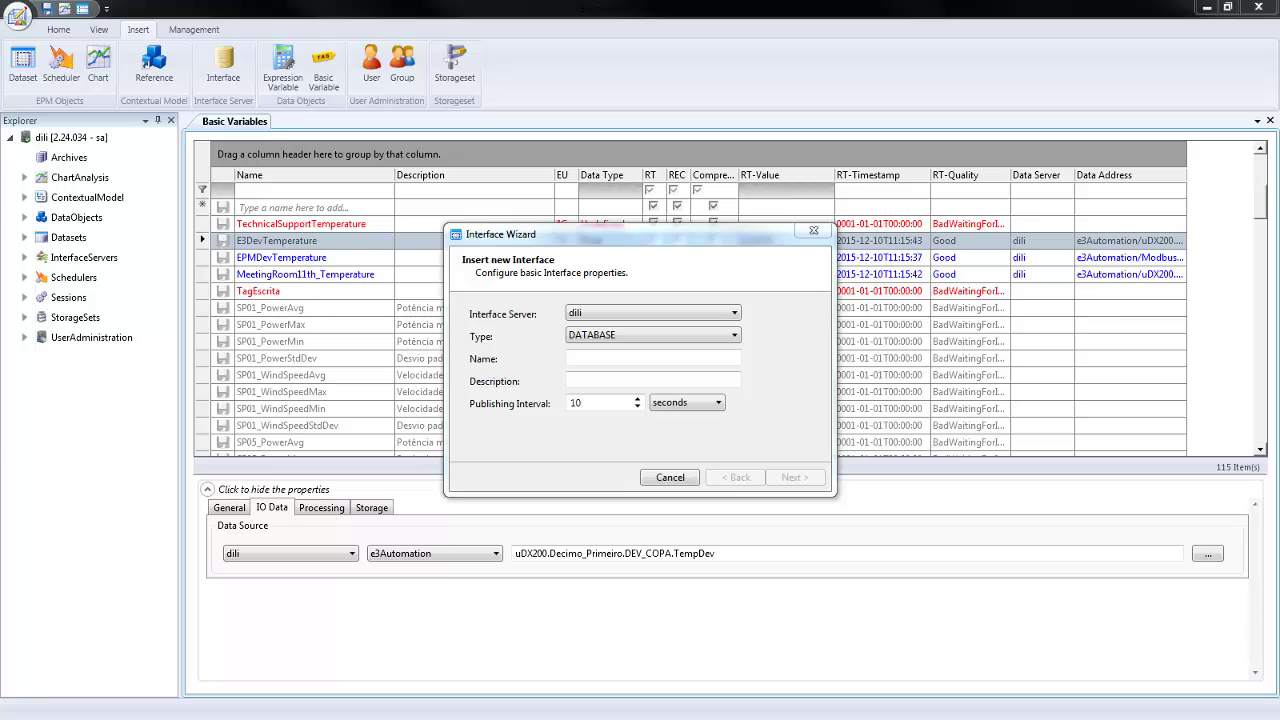
key("Escape")
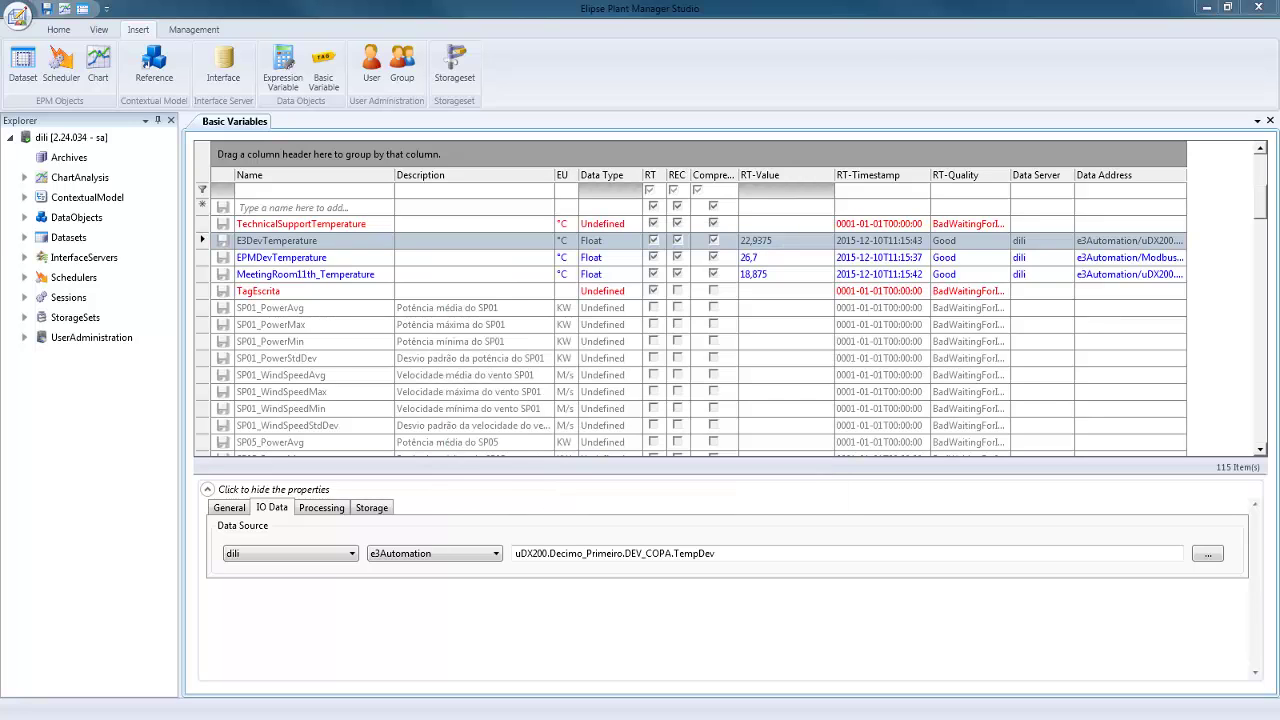